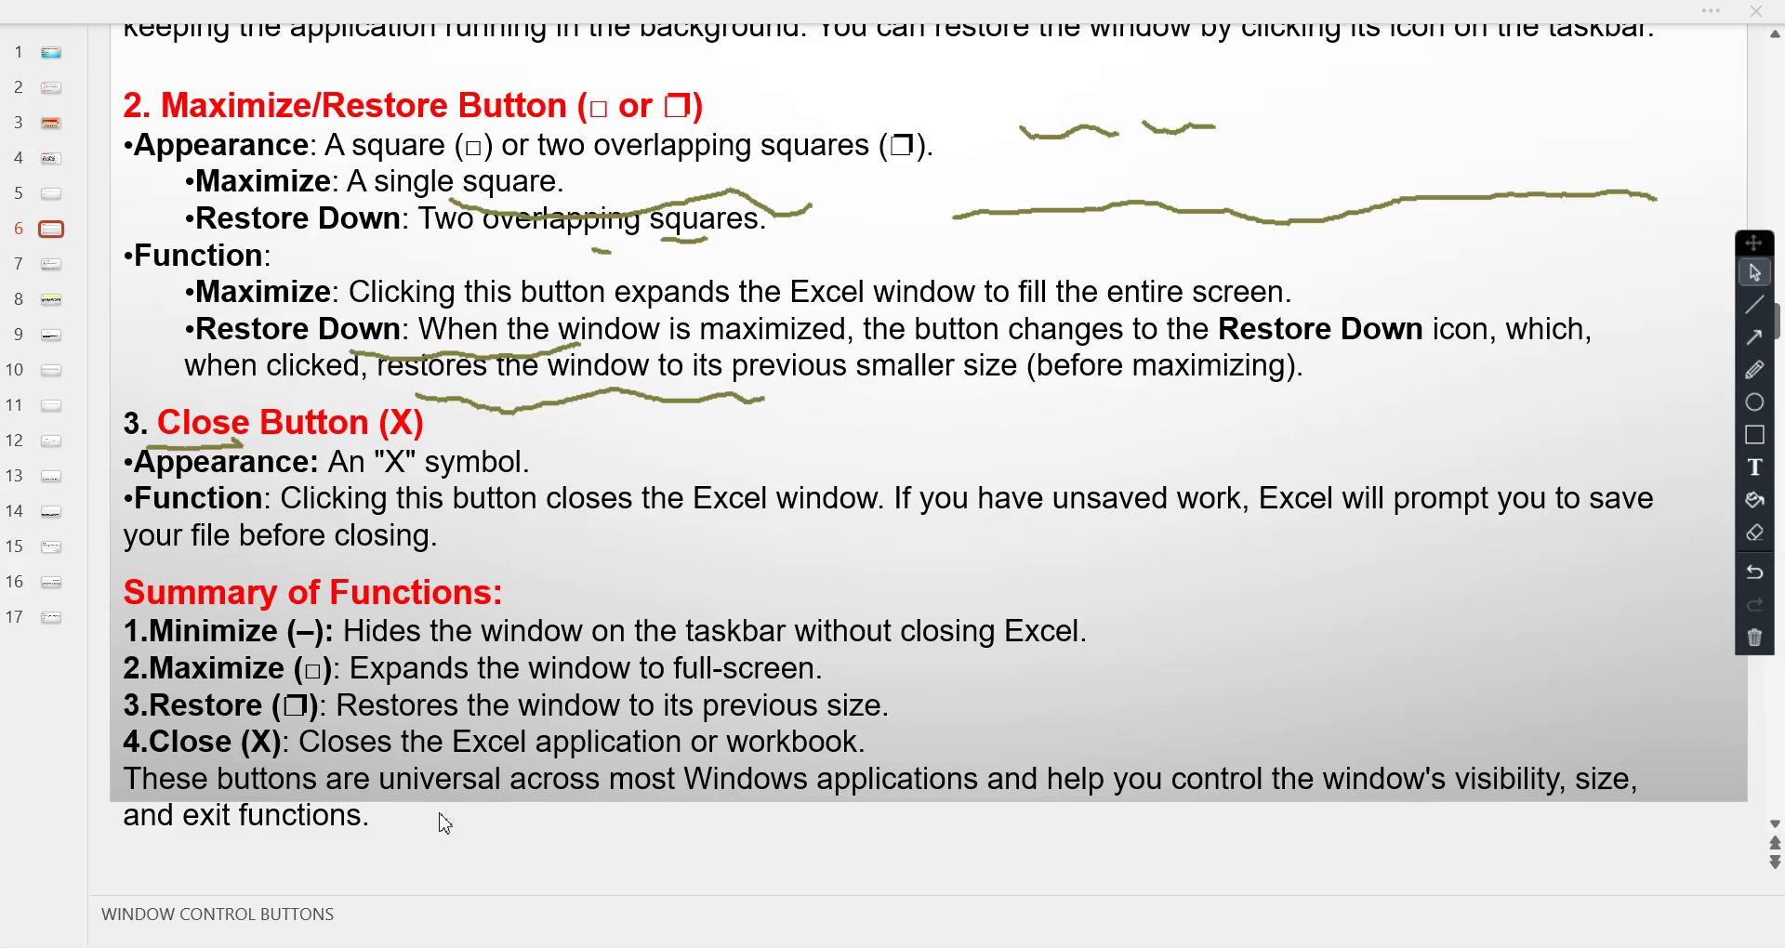
# Step: Switch from the presentation to the Excel workbook and undo the freehand annotation strokes drawn over the screen, leaving only one stroke
pyautogui.hotkey('alt', 'Tab')
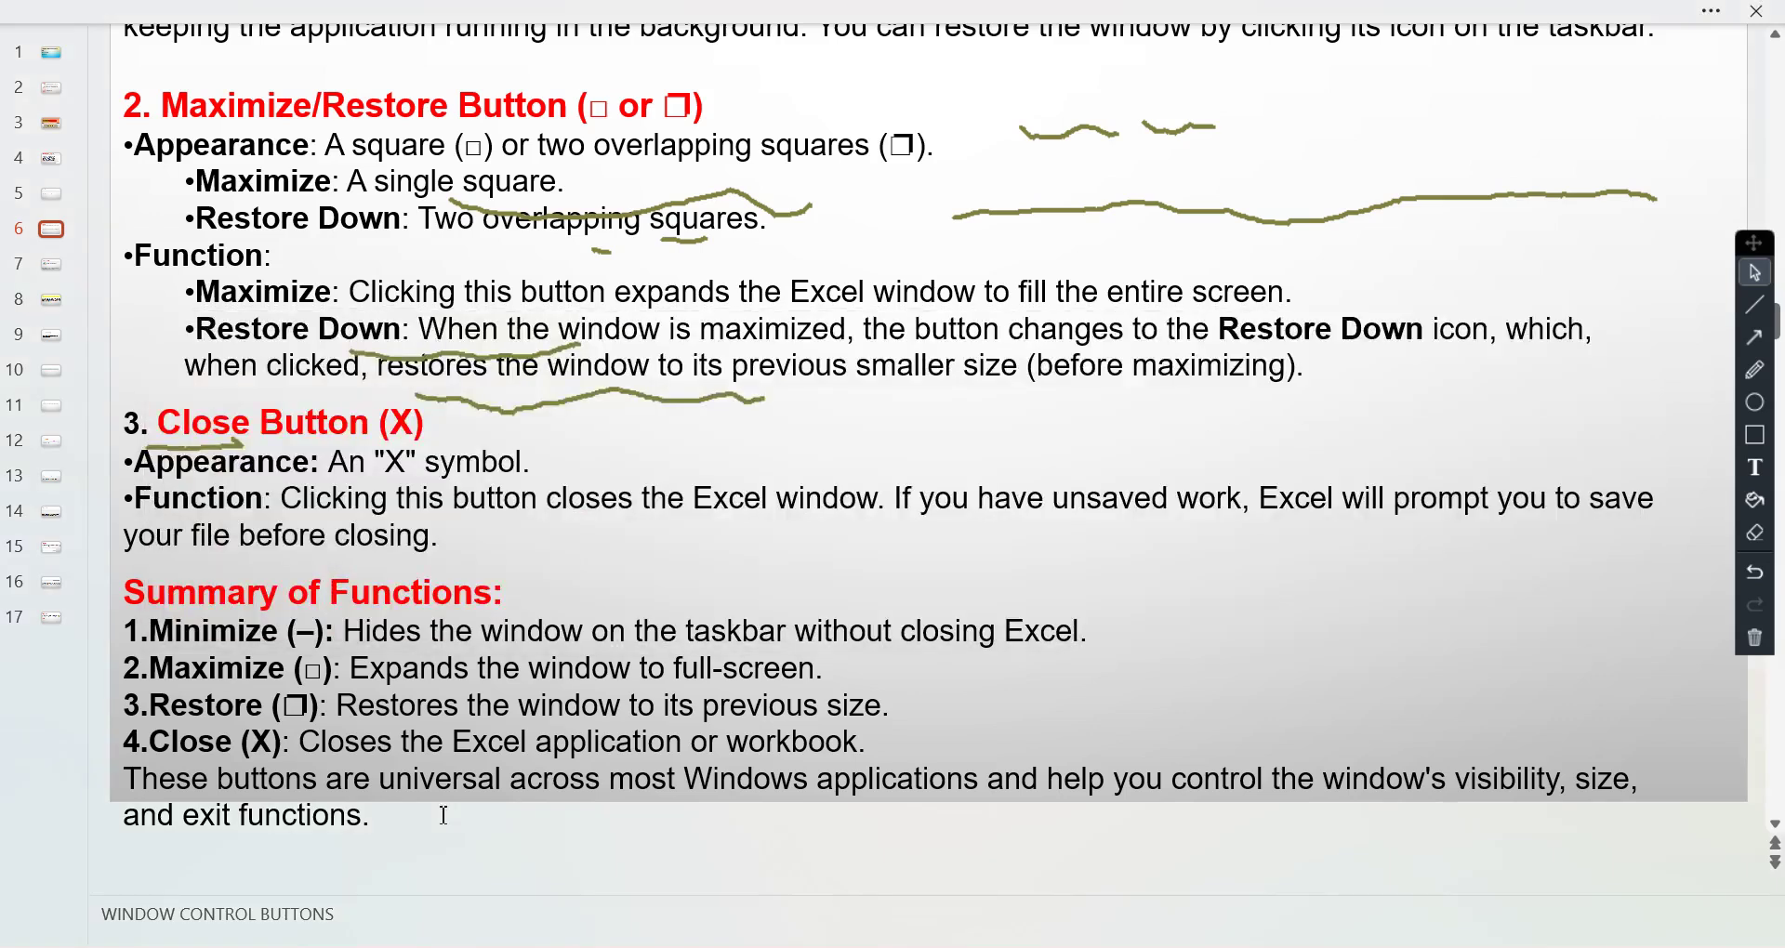
pyautogui.hotkey('alt', 'Tab')
pyautogui.hotkey('alt', 'Tab')
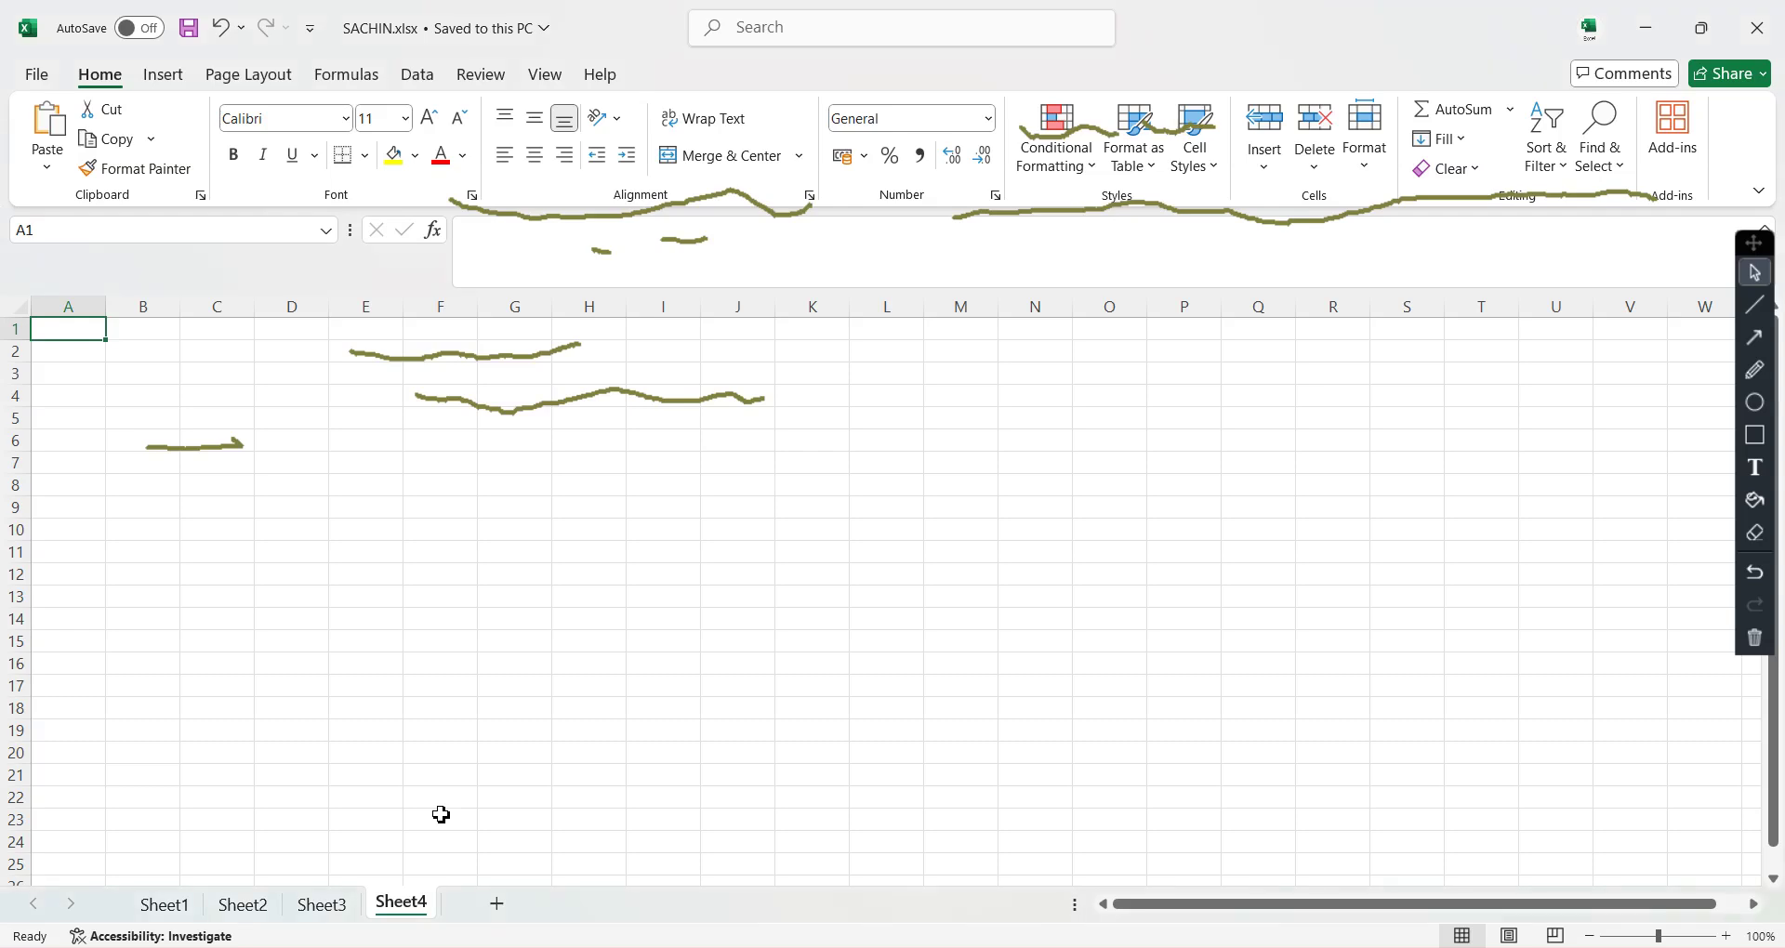
pyautogui.click(1754, 572)
pyautogui.click(1754, 572)
pyautogui.click(1755, 572)
pyautogui.click(1754, 572)
pyautogui.click(1754, 572)
pyautogui.click(1755, 571)
pyautogui.click(1755, 572)
pyautogui.click(1755, 572)
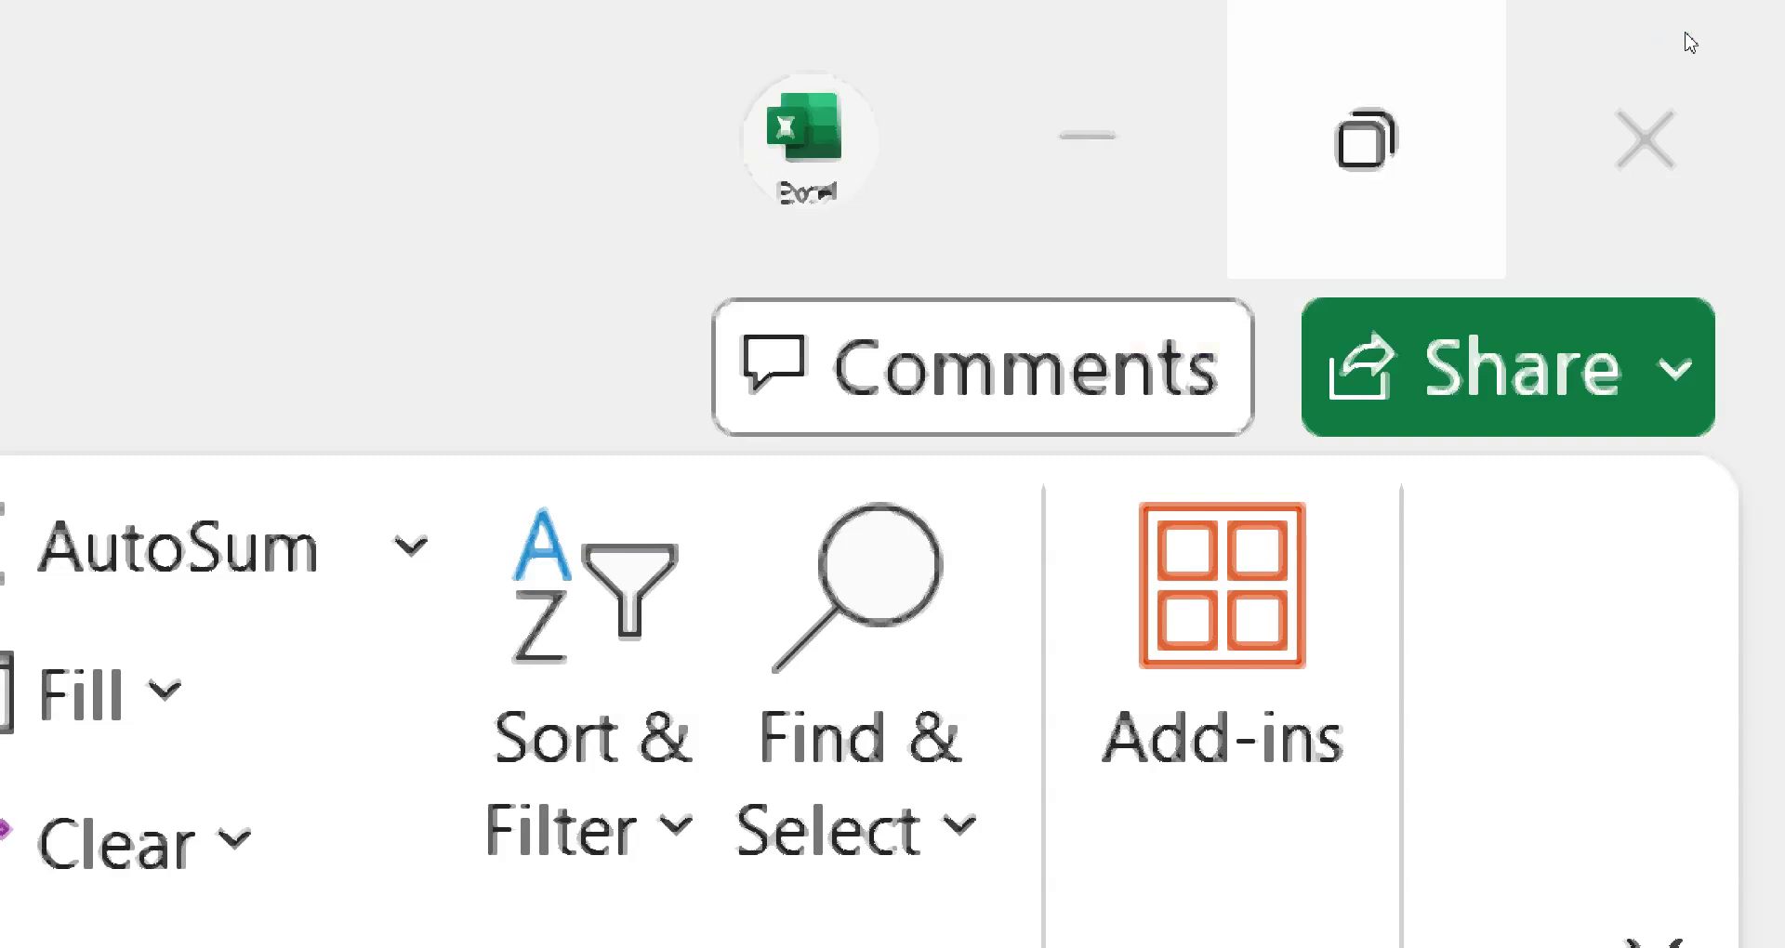
# Step: Minimize the Excel window to the taskbar and bring it back on screen
pyautogui.moveTo(1366, 139)
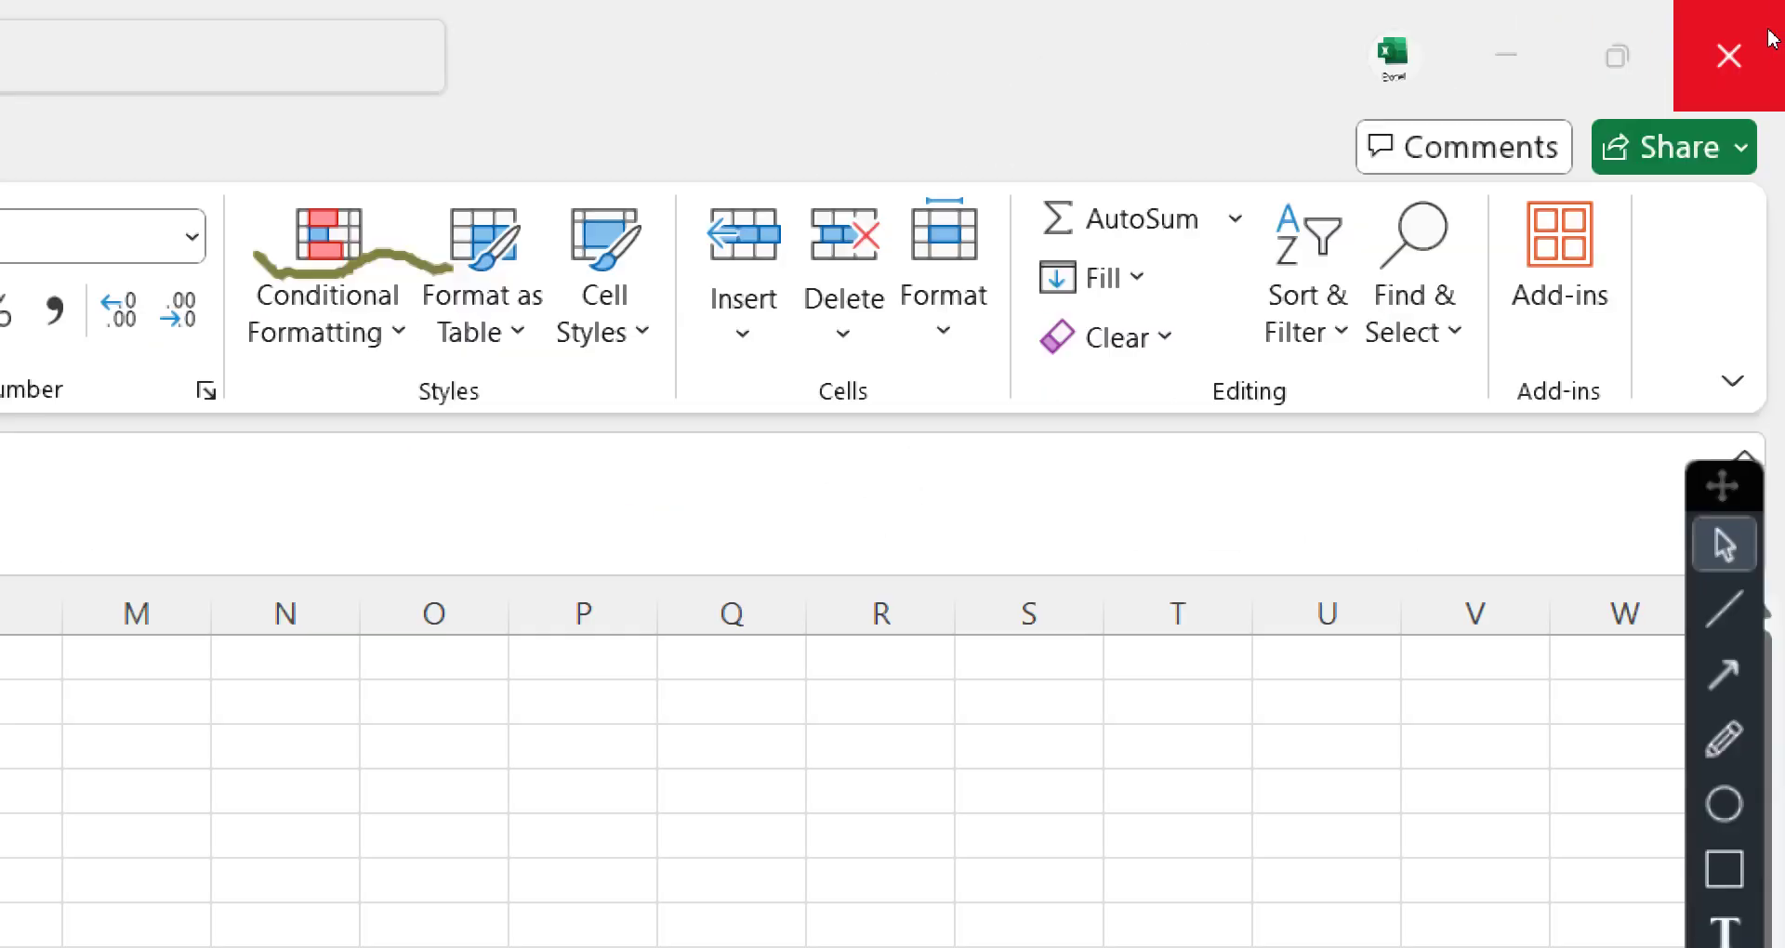
pyautogui.click(1770, 51)
pyautogui.moveTo(1618, 58)
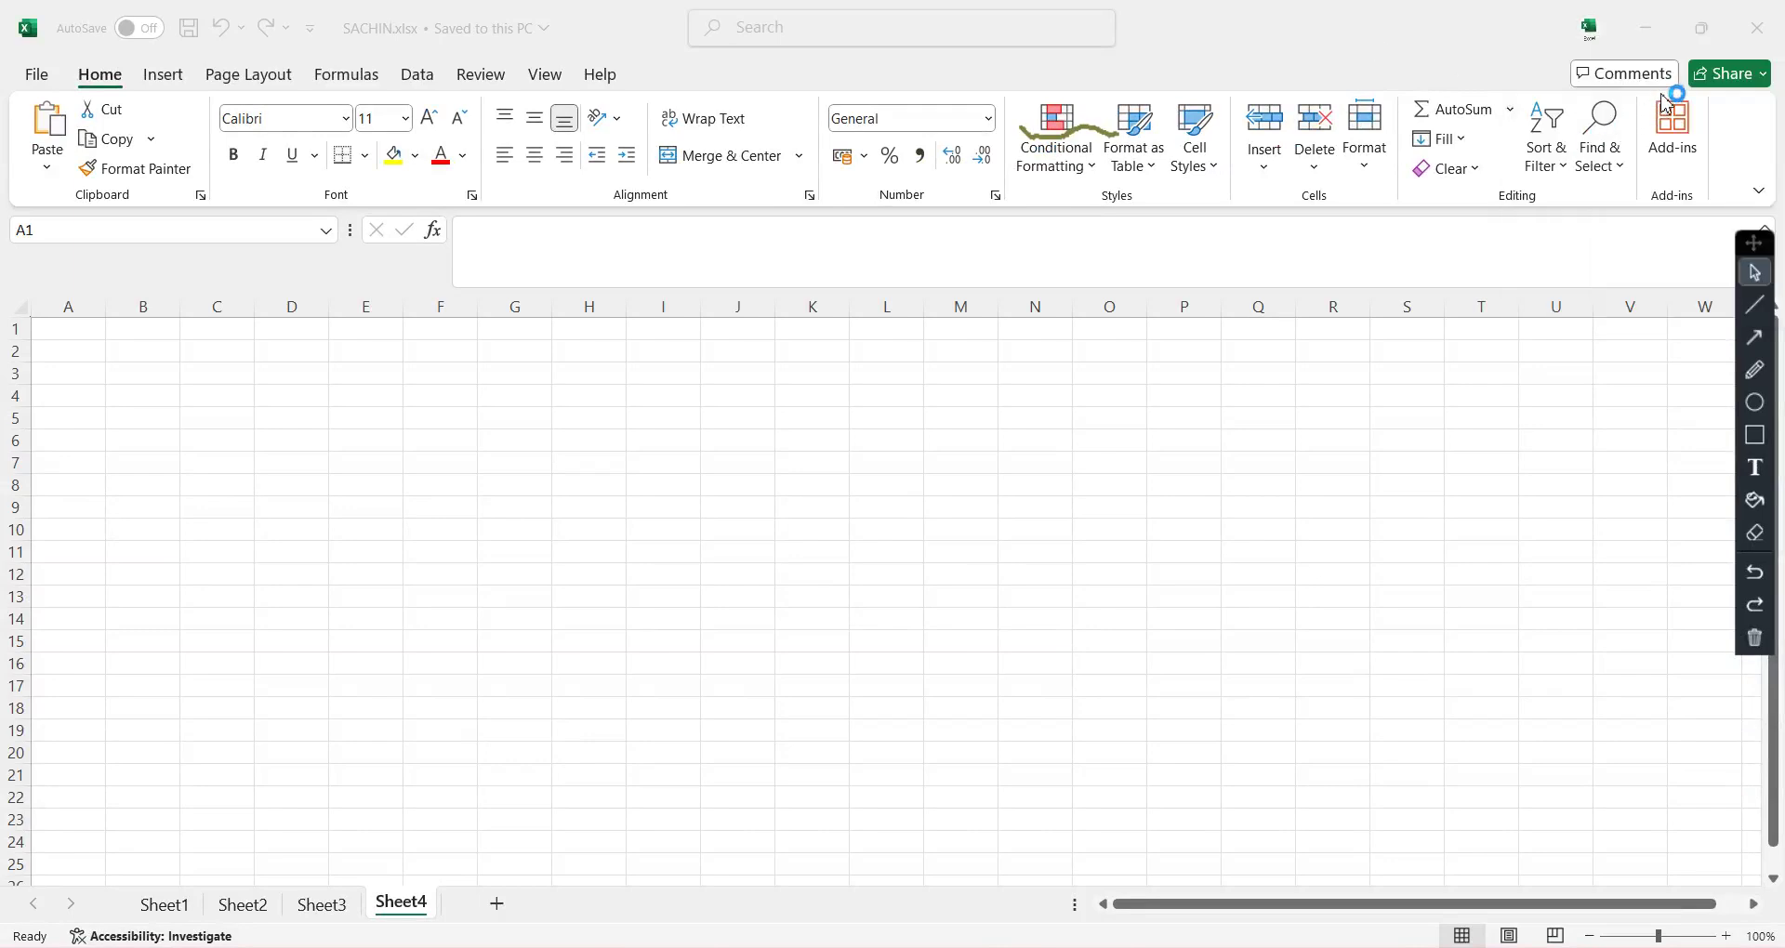
pyautogui.click(1649, 35)
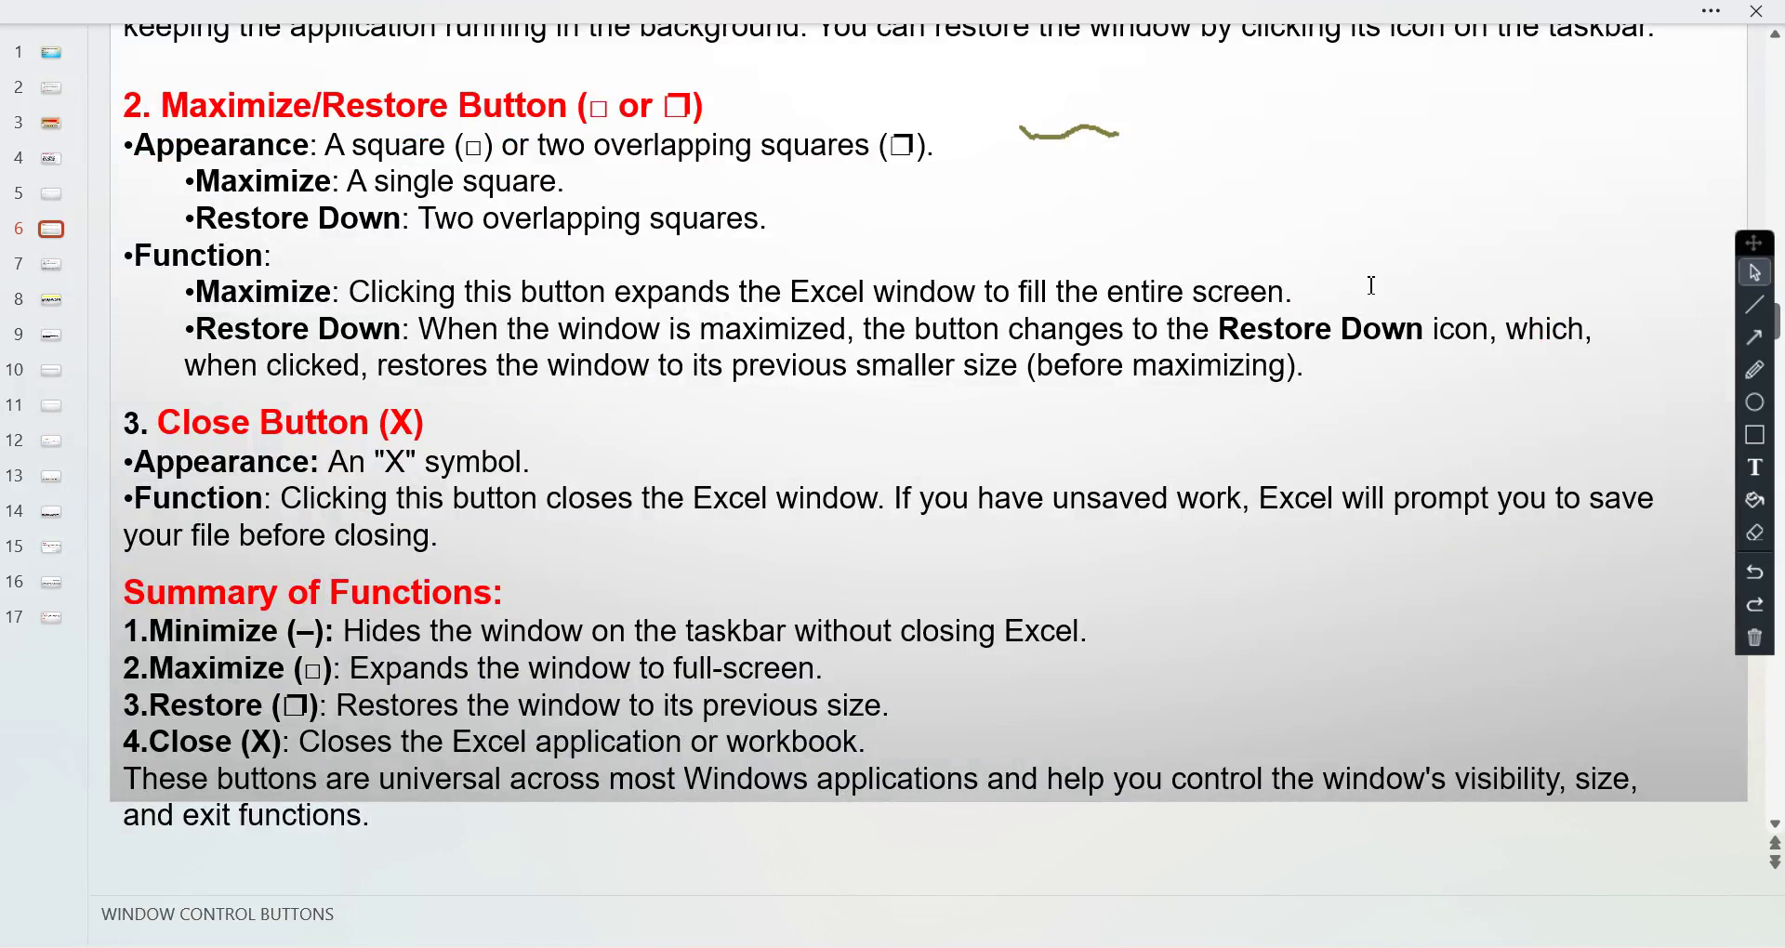
pyautogui.click(1258, 947)
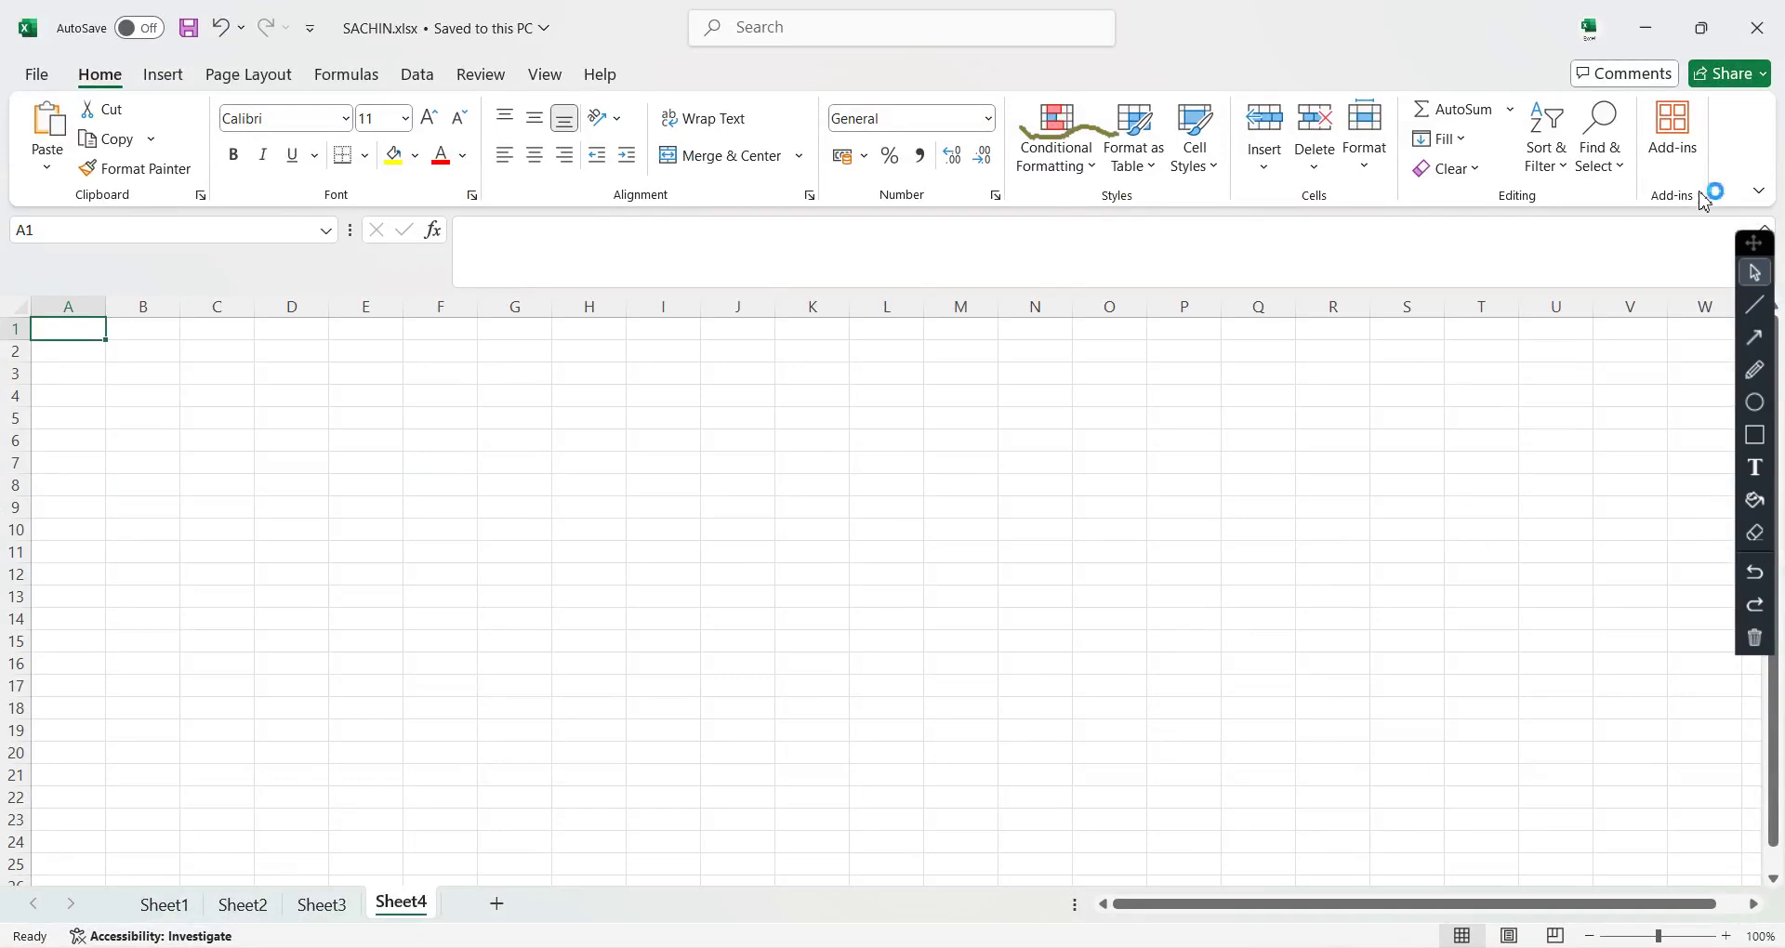
# Step: Restore down the Excel window, shrink it from its upper-left corner, and show it alone over the desktop
pyautogui.click(1702, 44)
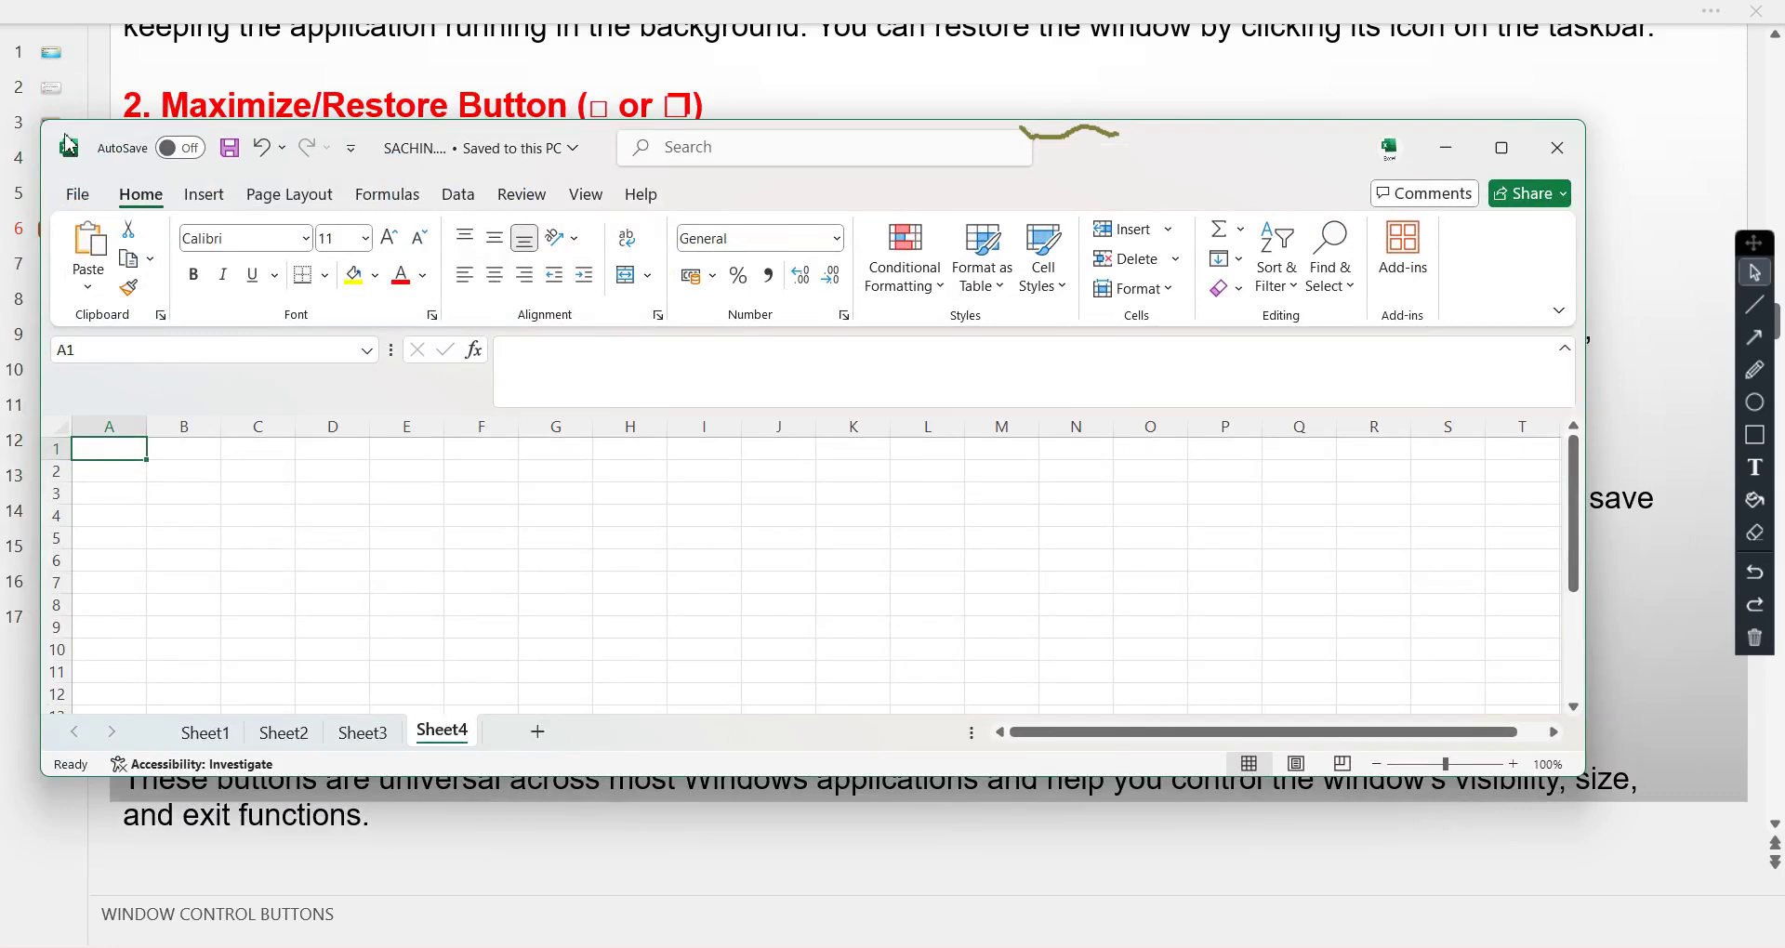
pyautogui.moveTo(42, 122); pyautogui.dragTo(471, 228)
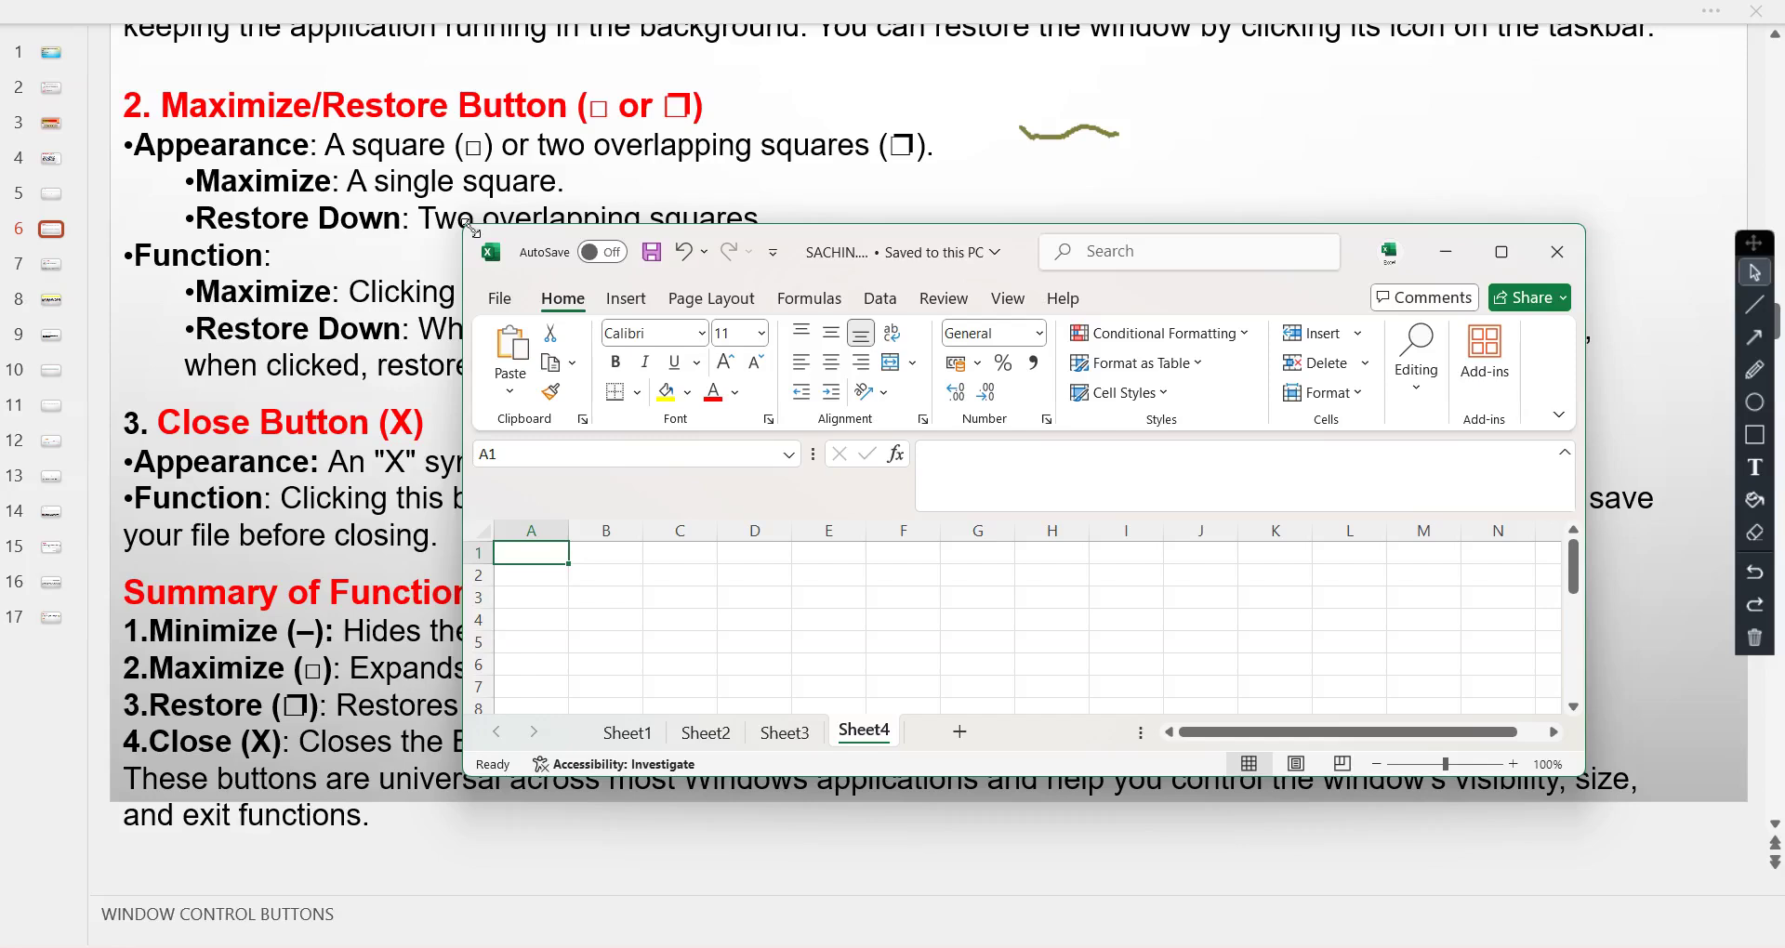
pyautogui.press('super+d')
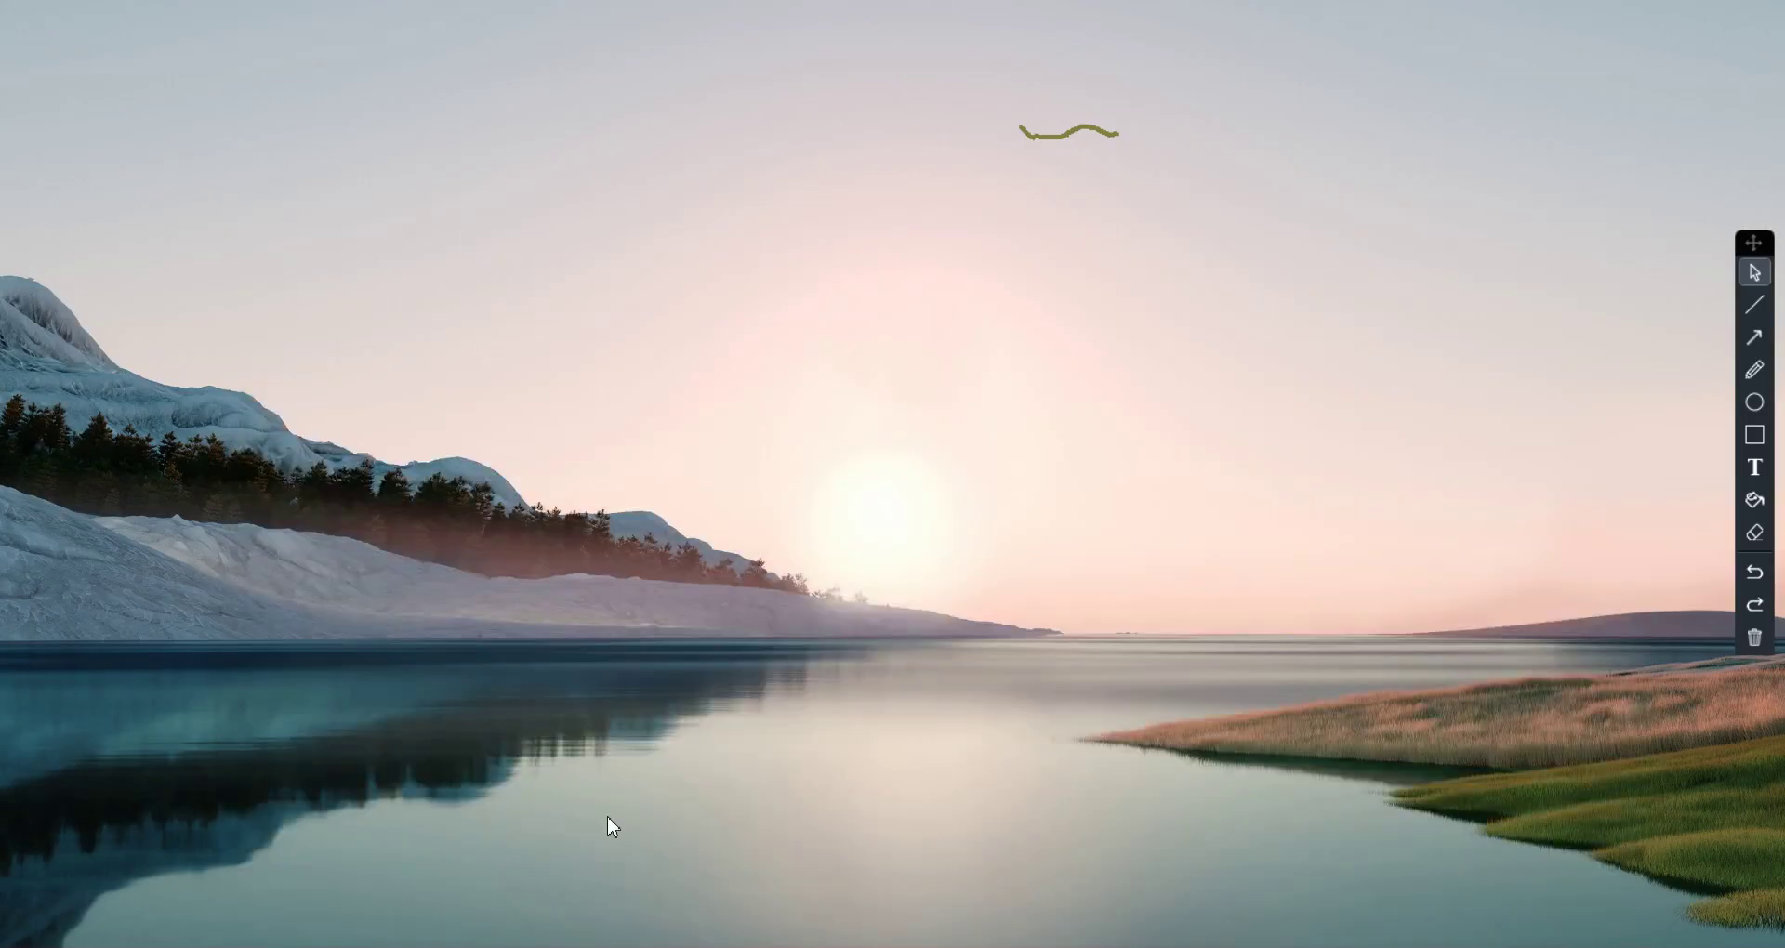
pyautogui.press('super+d')
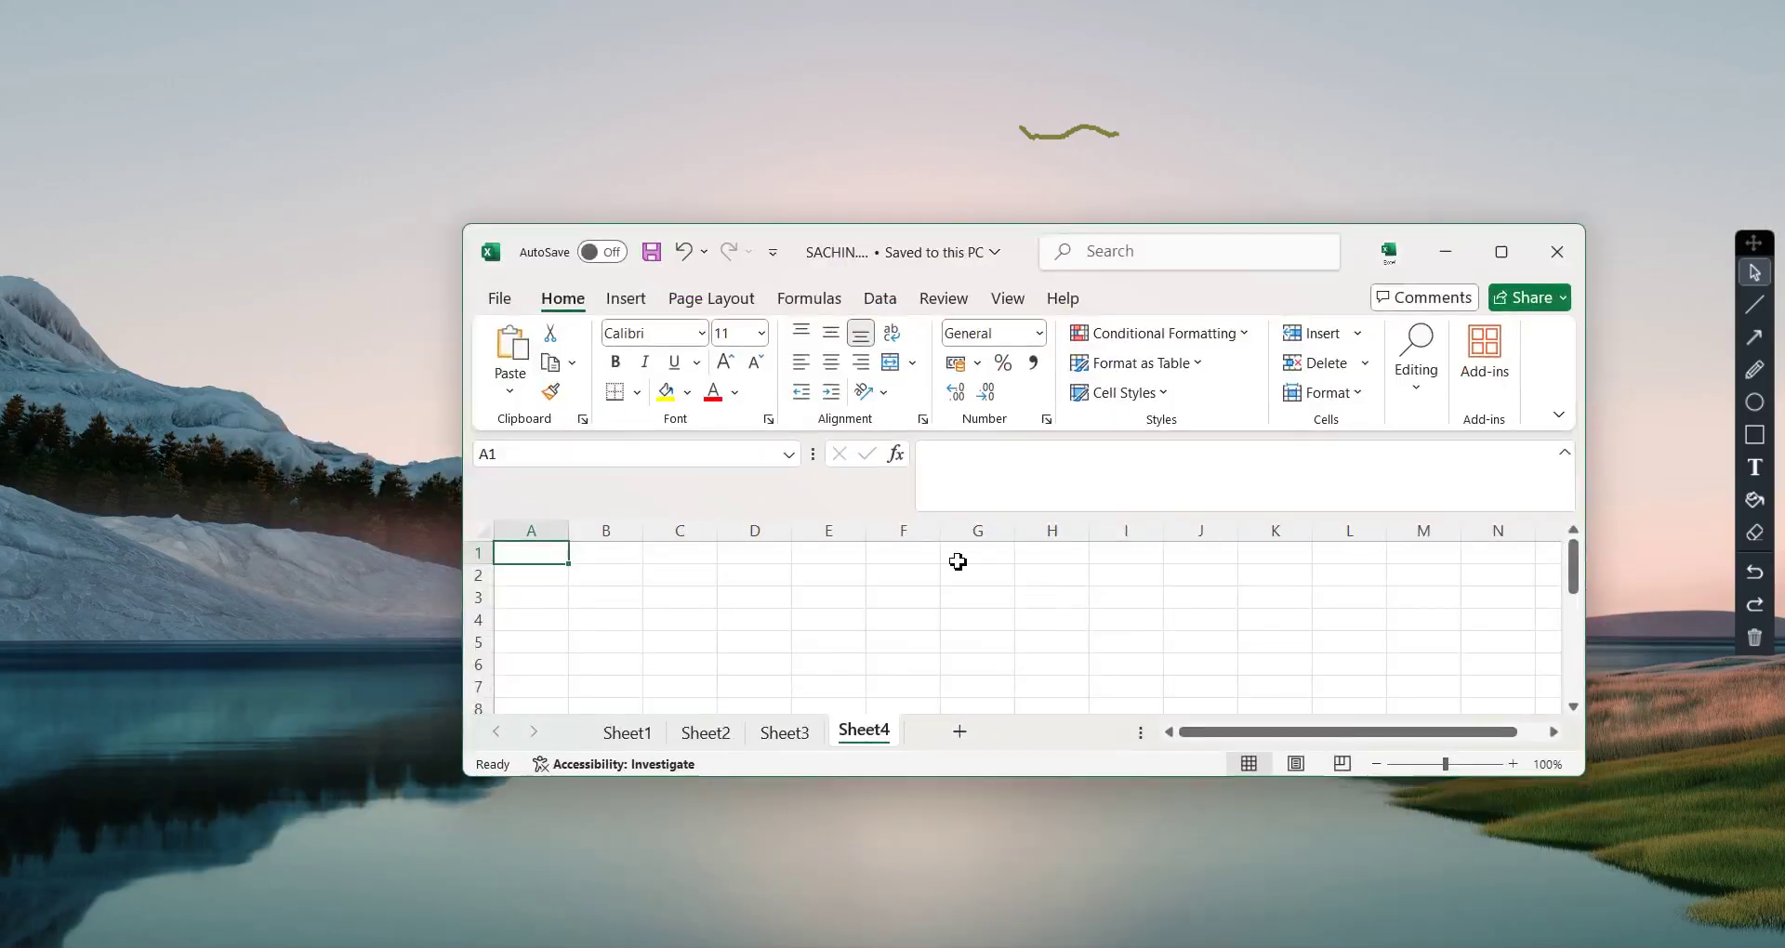
# Step: Enlarge the Excel window by extending its upper-left corner, left edge and bottom edge outward
pyautogui.moveTo(466, 246); pyautogui.dragTo(64, 4)
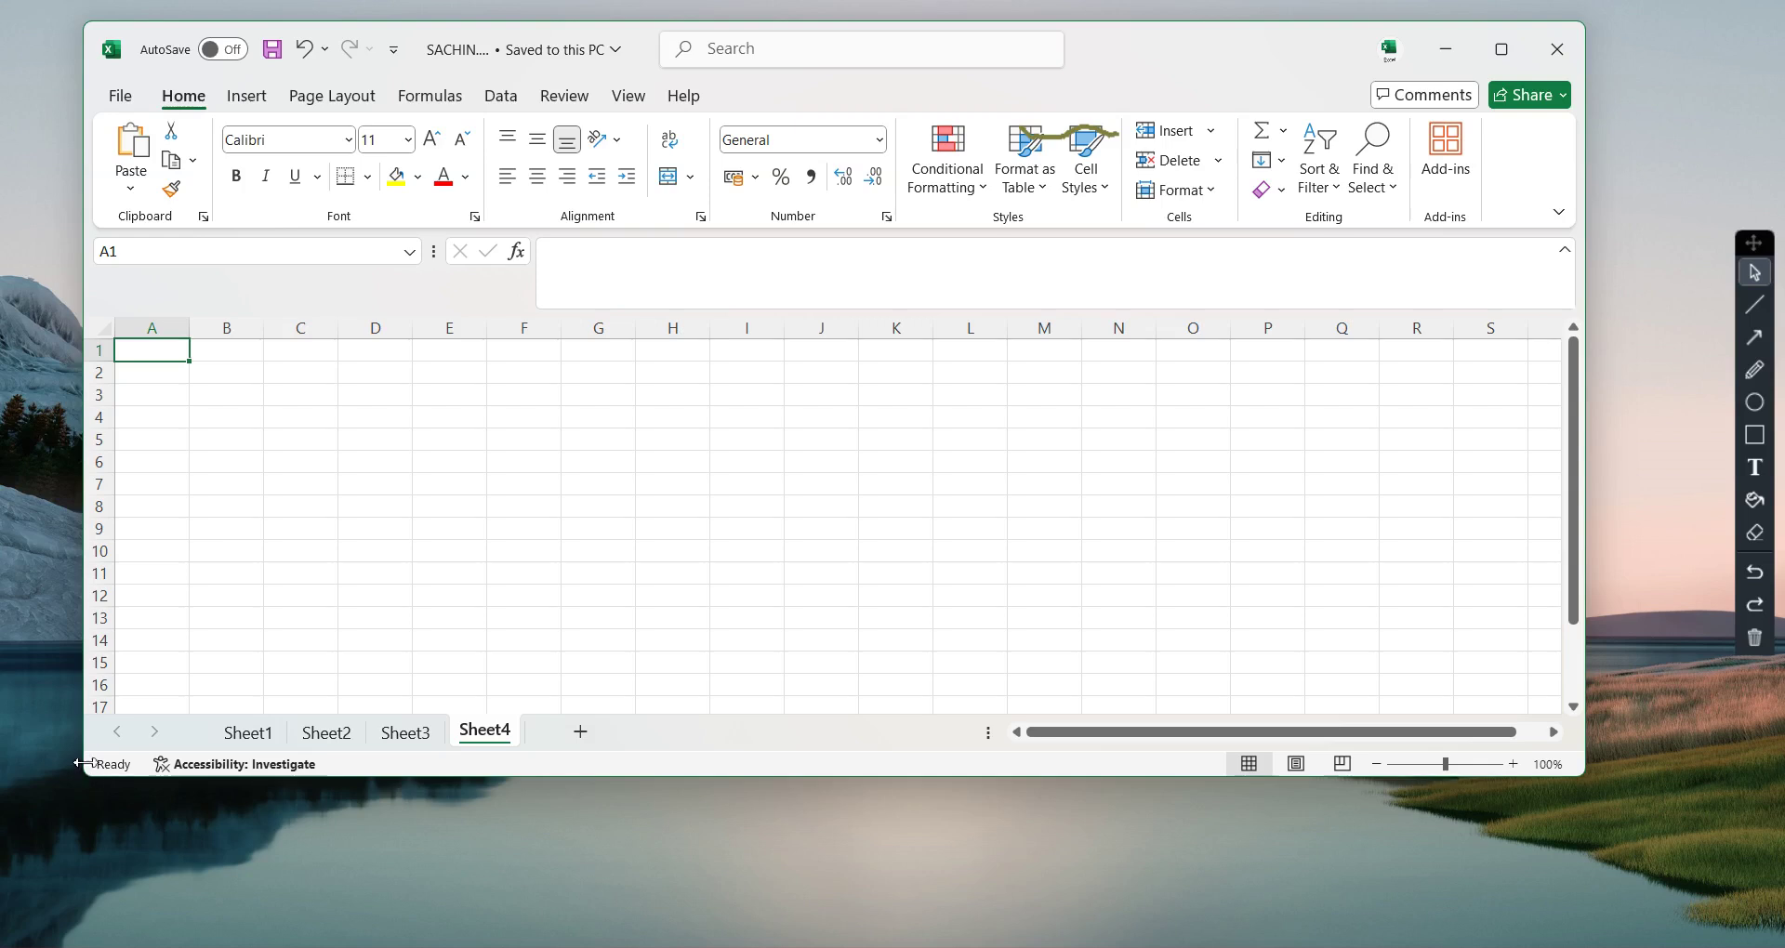
pyautogui.moveTo(84, 770); pyautogui.dragTo(59, 800)
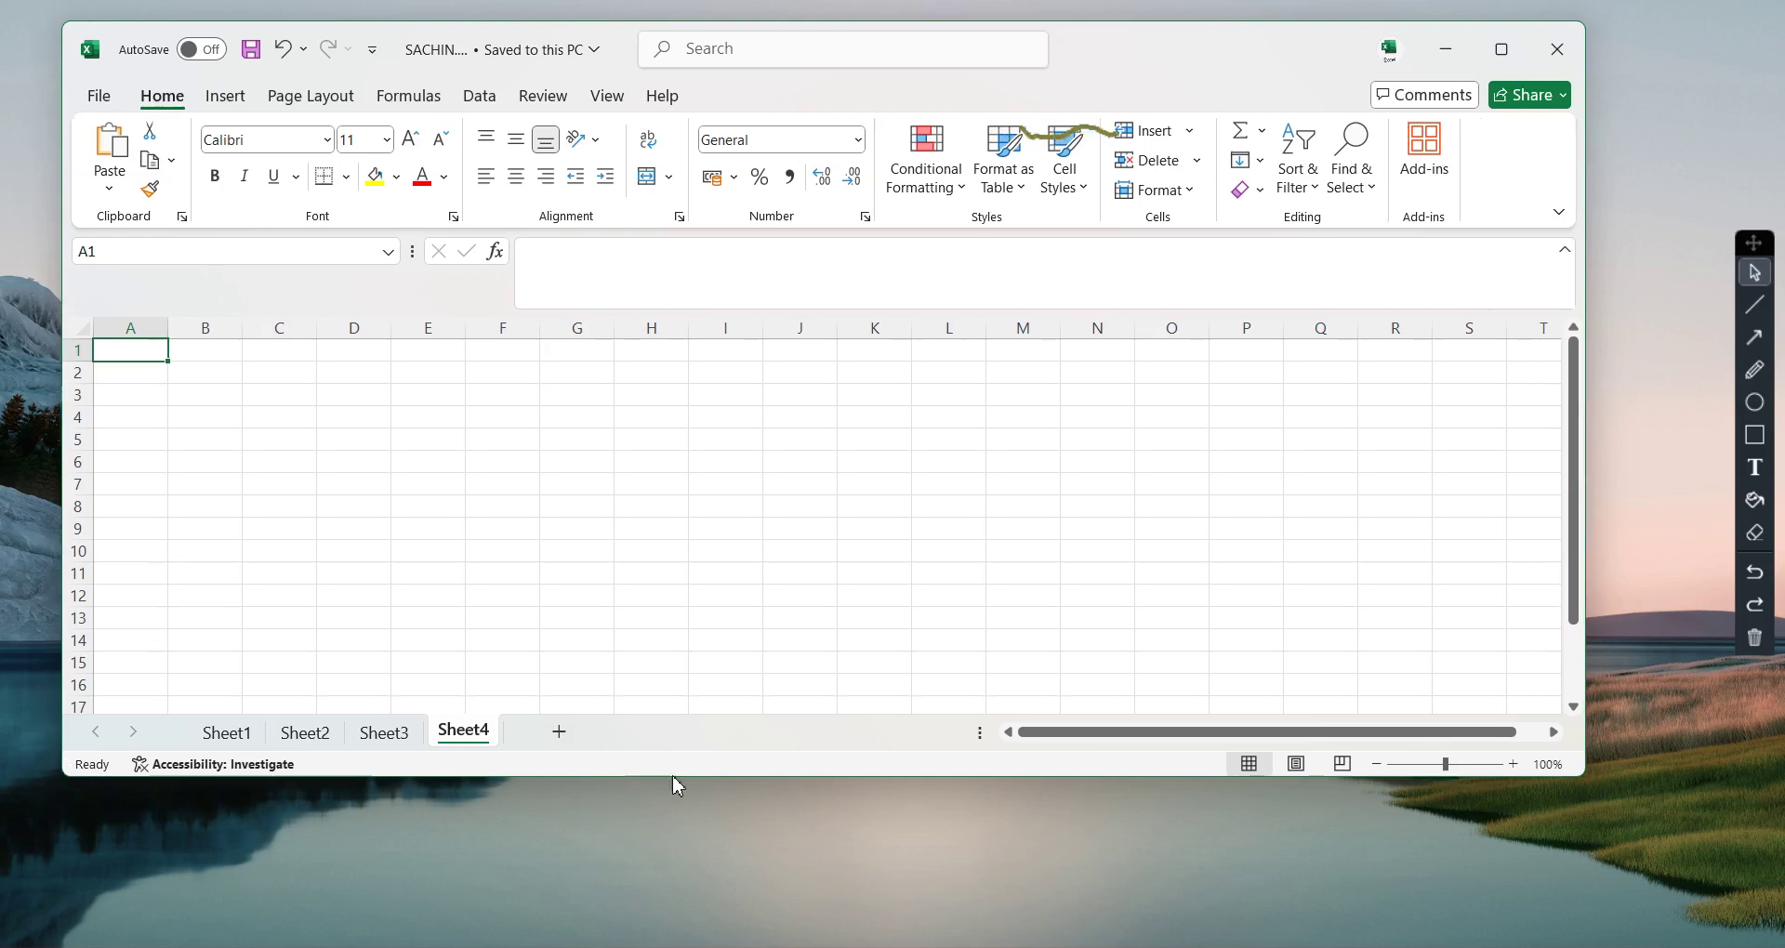
pyautogui.moveTo(676, 779); pyautogui.dragTo(698, 902)
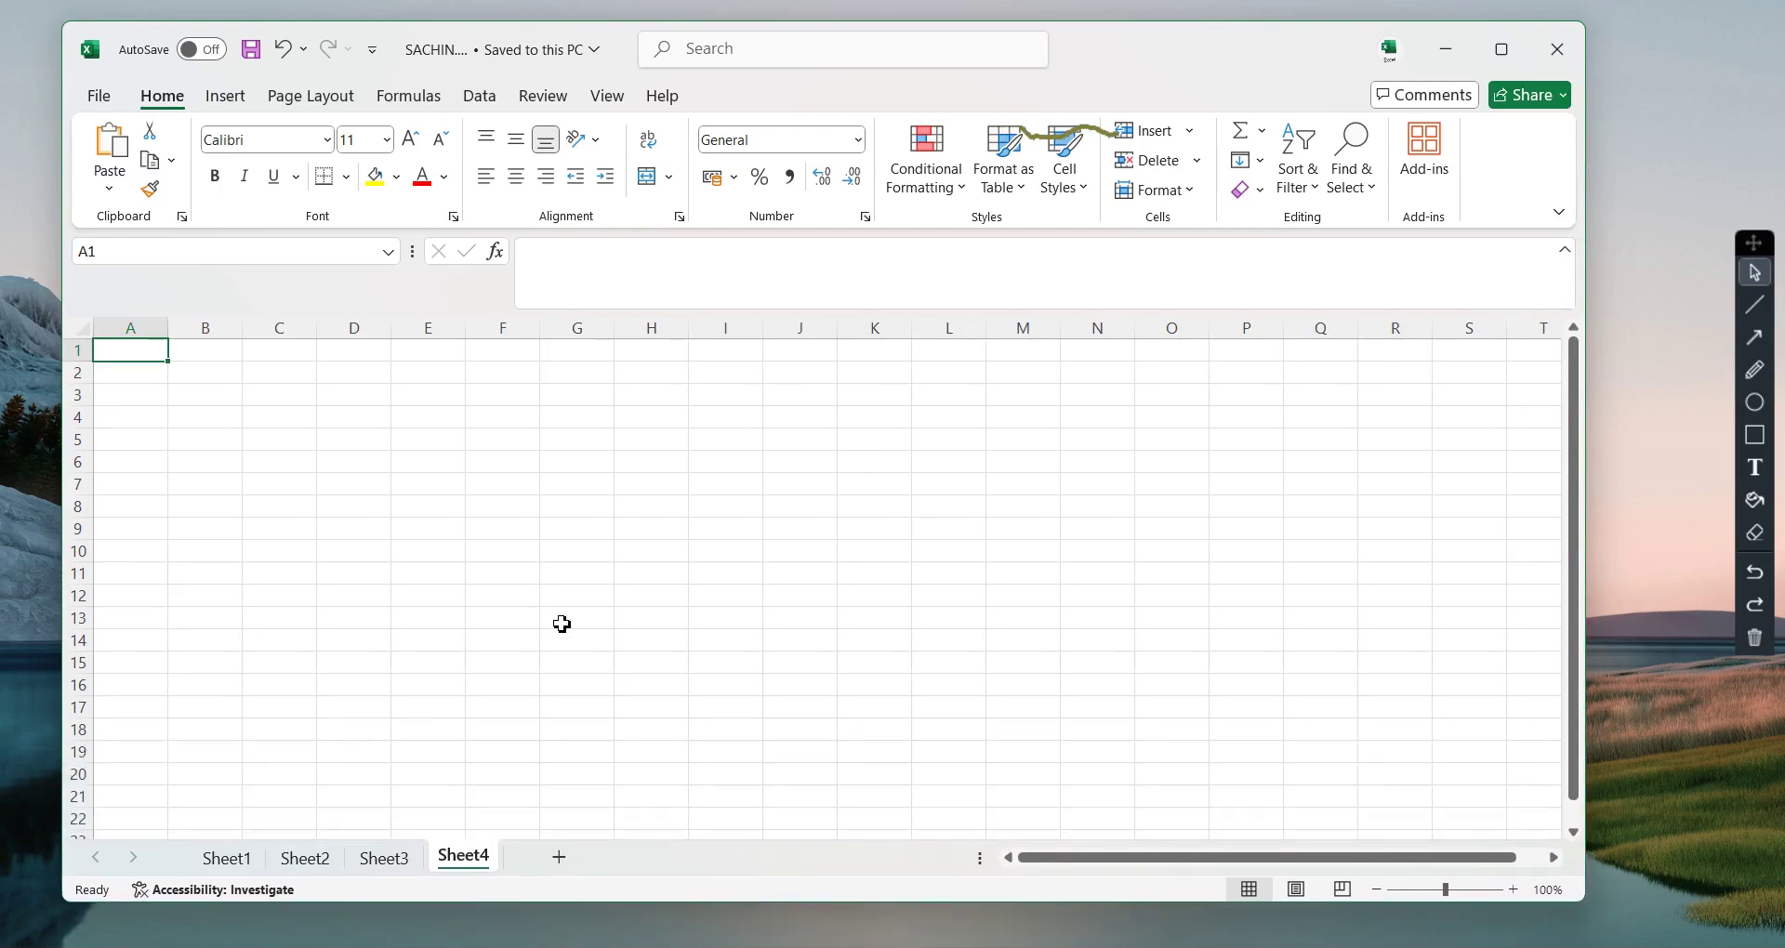
# Step: Shrink the Excel window from its upper-left corner and move it near the middle of the desktop
pyautogui.click(881, 169)
pyautogui.moveTo(76, 40); pyautogui.dragTo(758, 479)
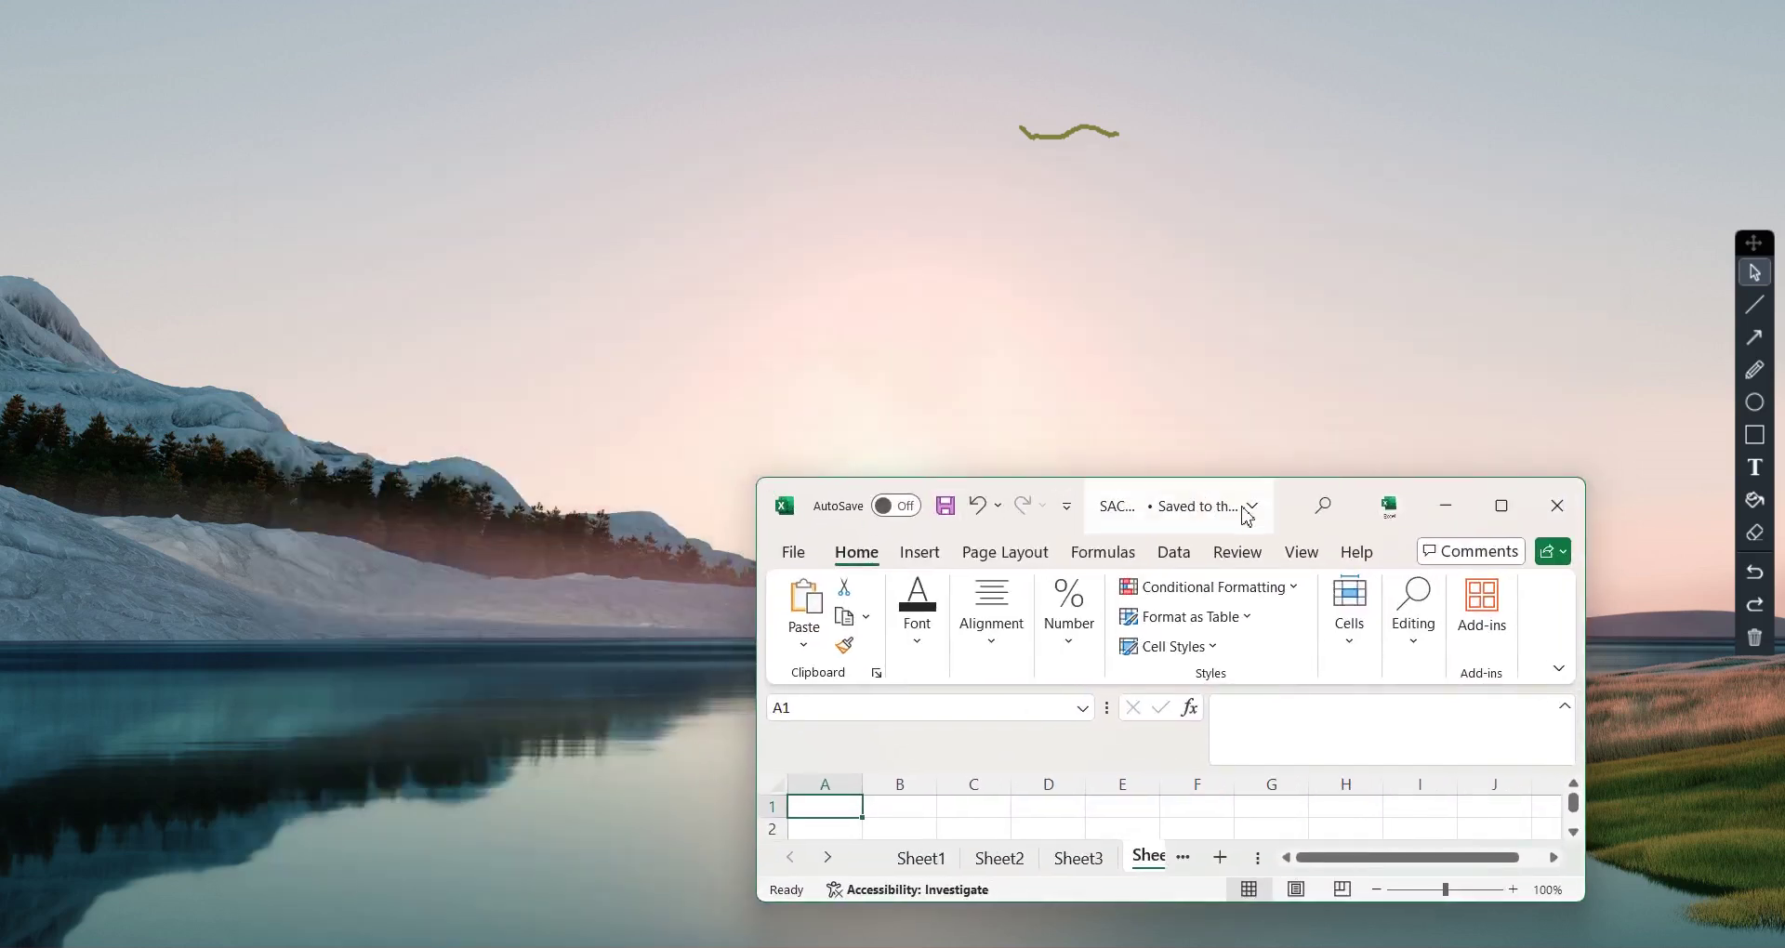
pyautogui.moveTo(1305, 507); pyautogui.dragTo(893, 343)
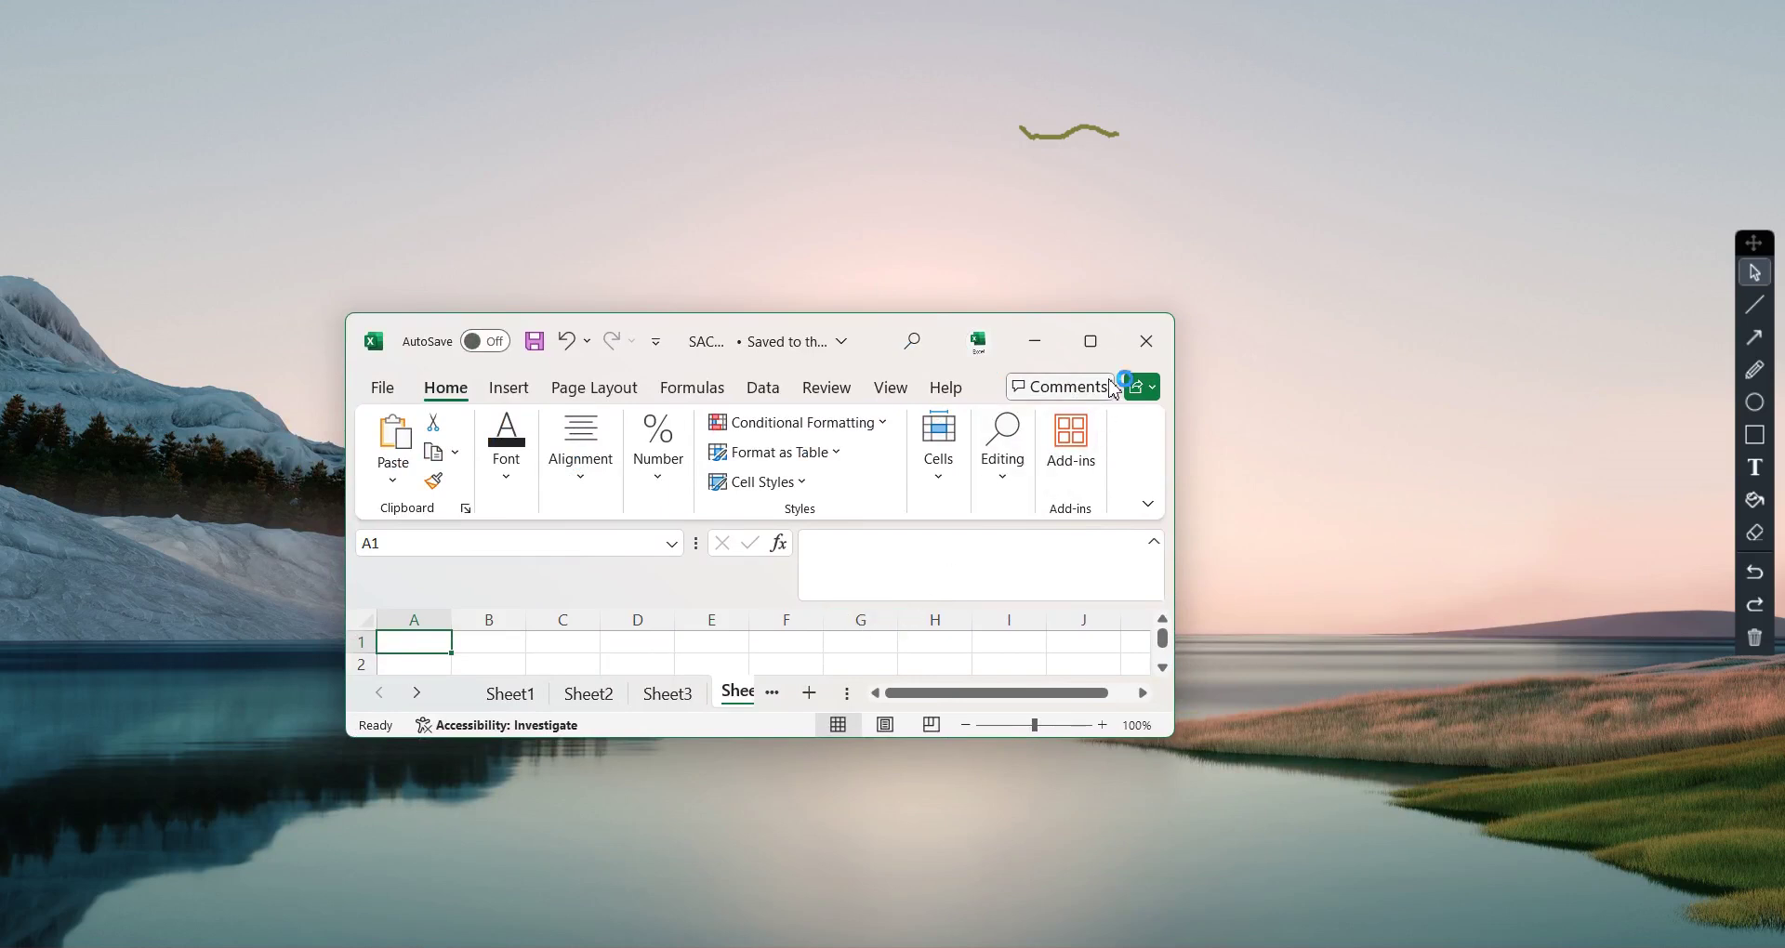
# Step: Maximize the Excel window so that it fills the entire screen
pyautogui.moveTo(1089, 360)
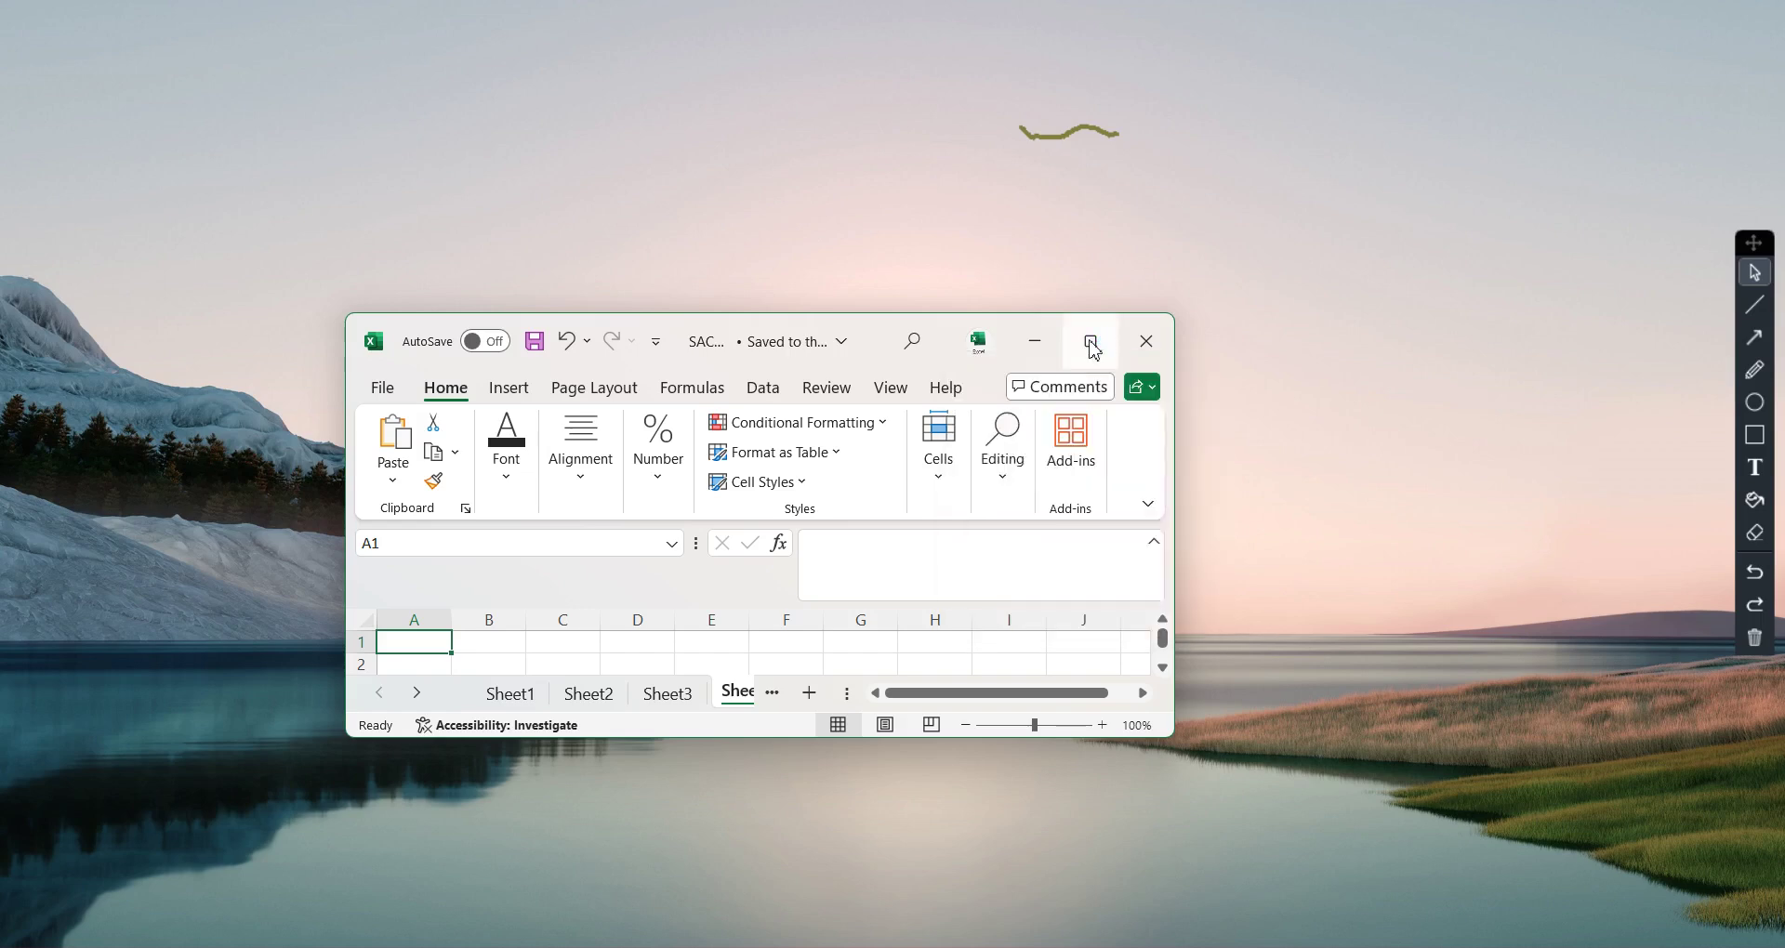
pyautogui.click(1093, 349)
pyautogui.click(1093, 350)
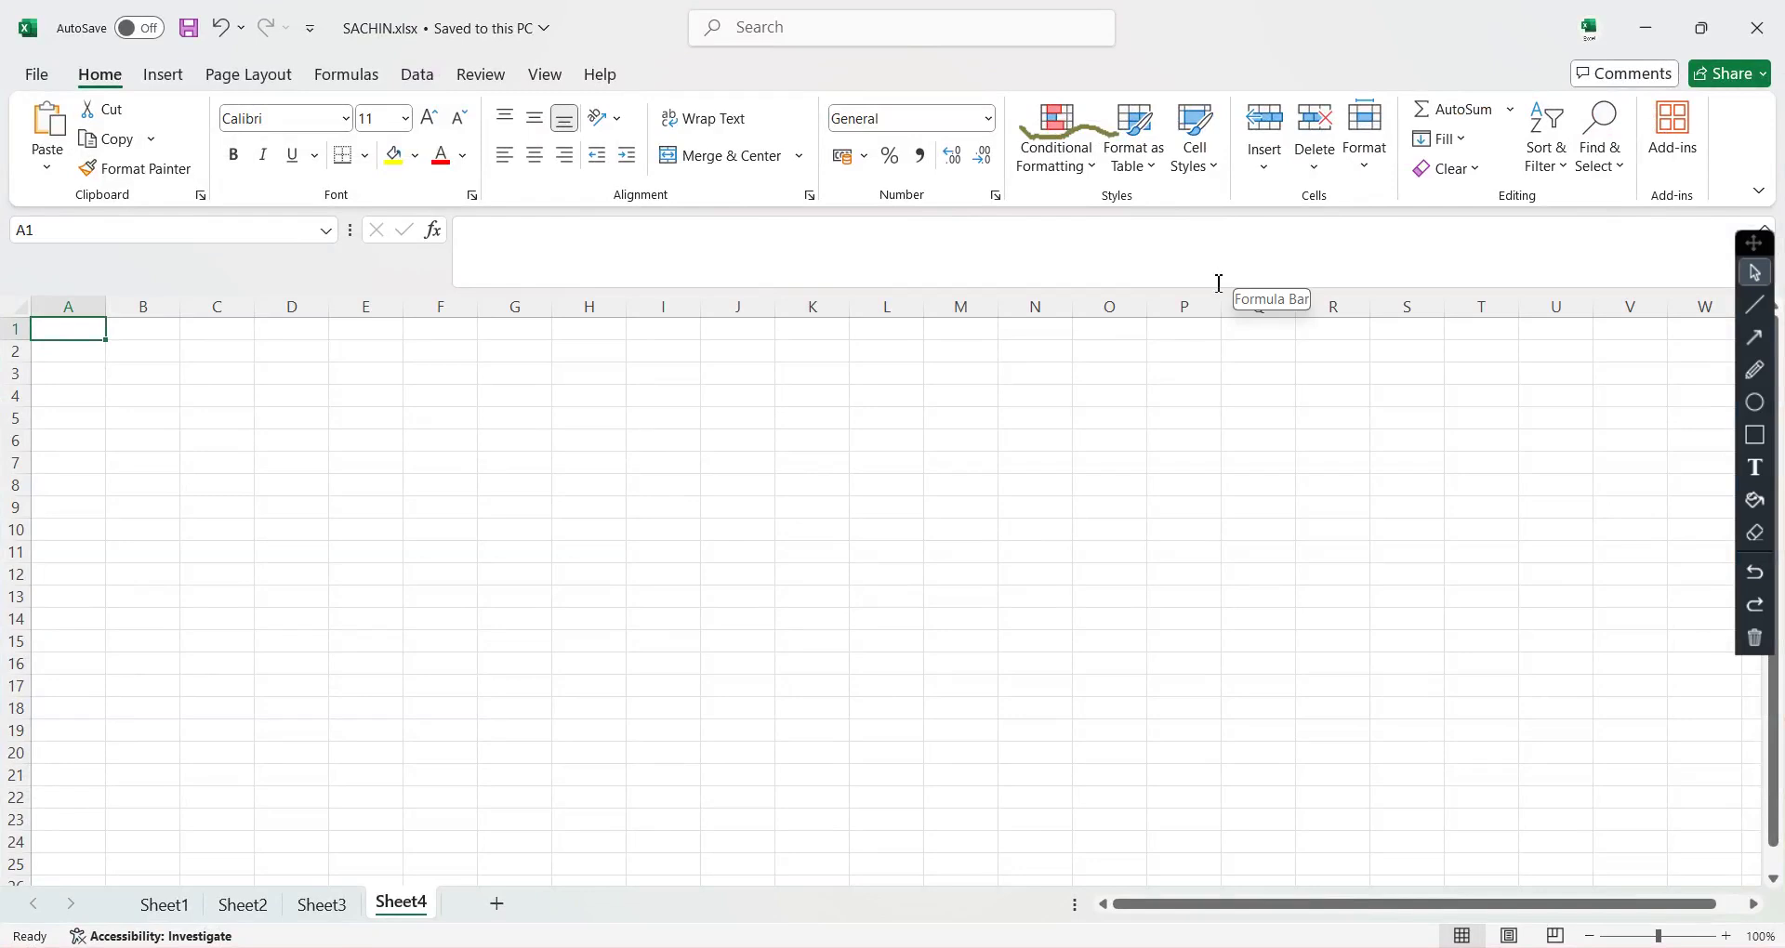
# Step: Close the saved workbook together with its Excel window
pyautogui.moveTo(1714, 31)
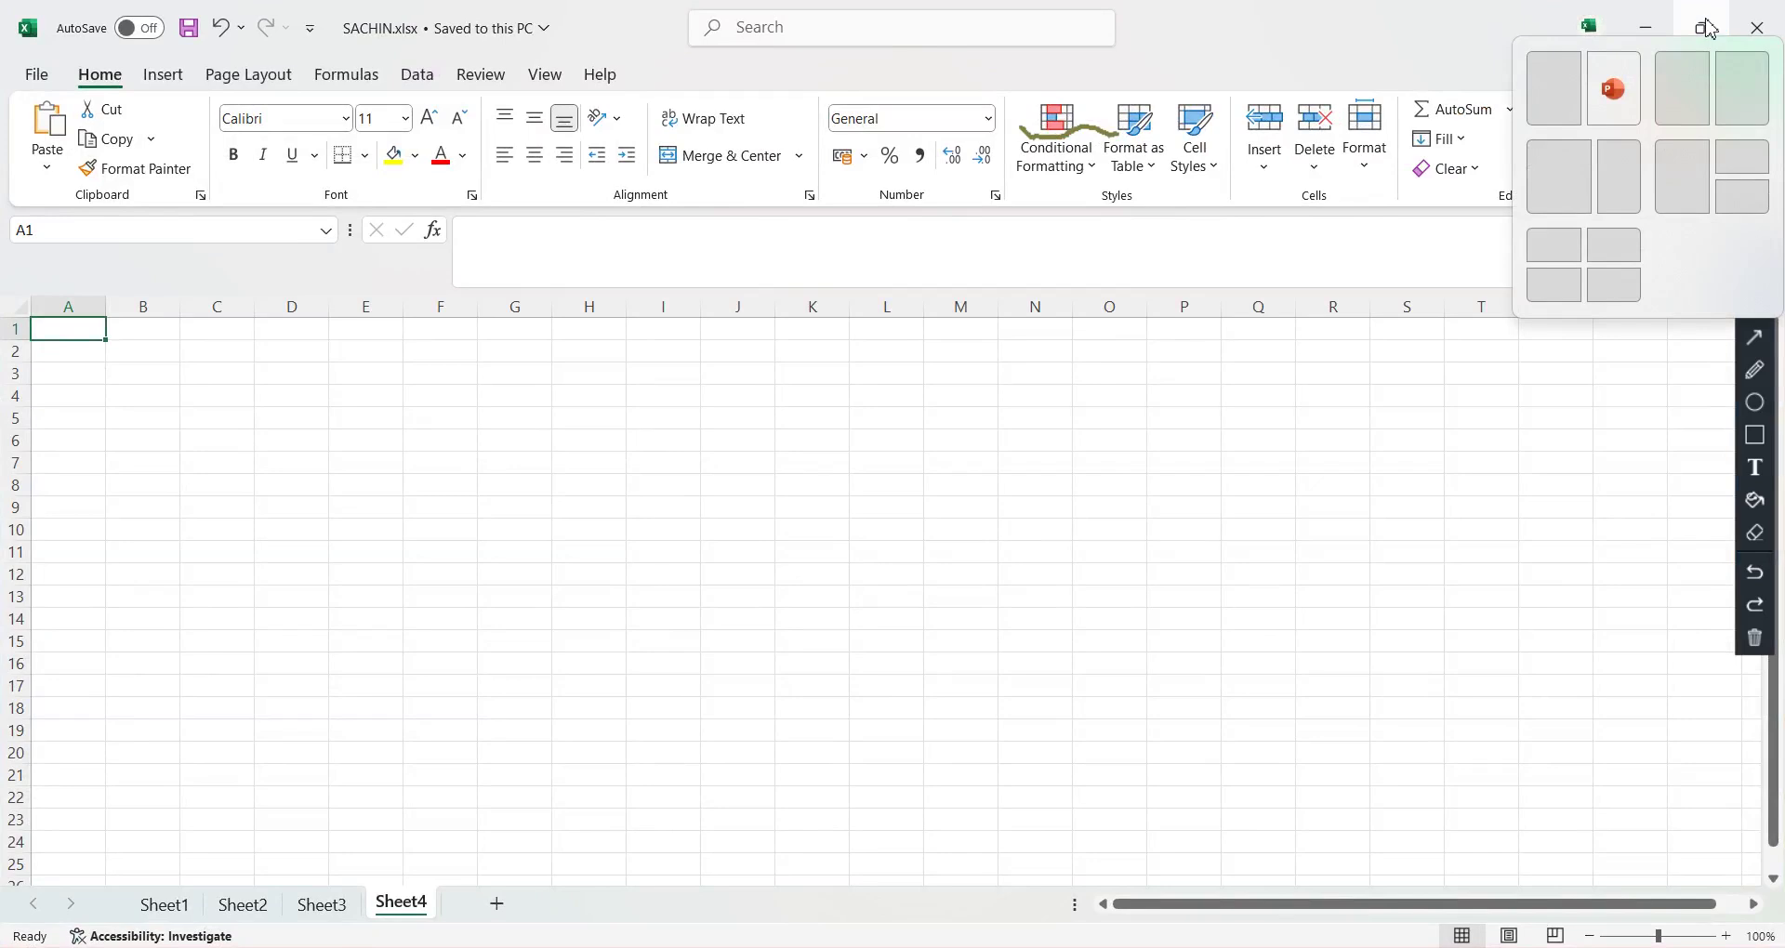
pyautogui.click(1765, 22)
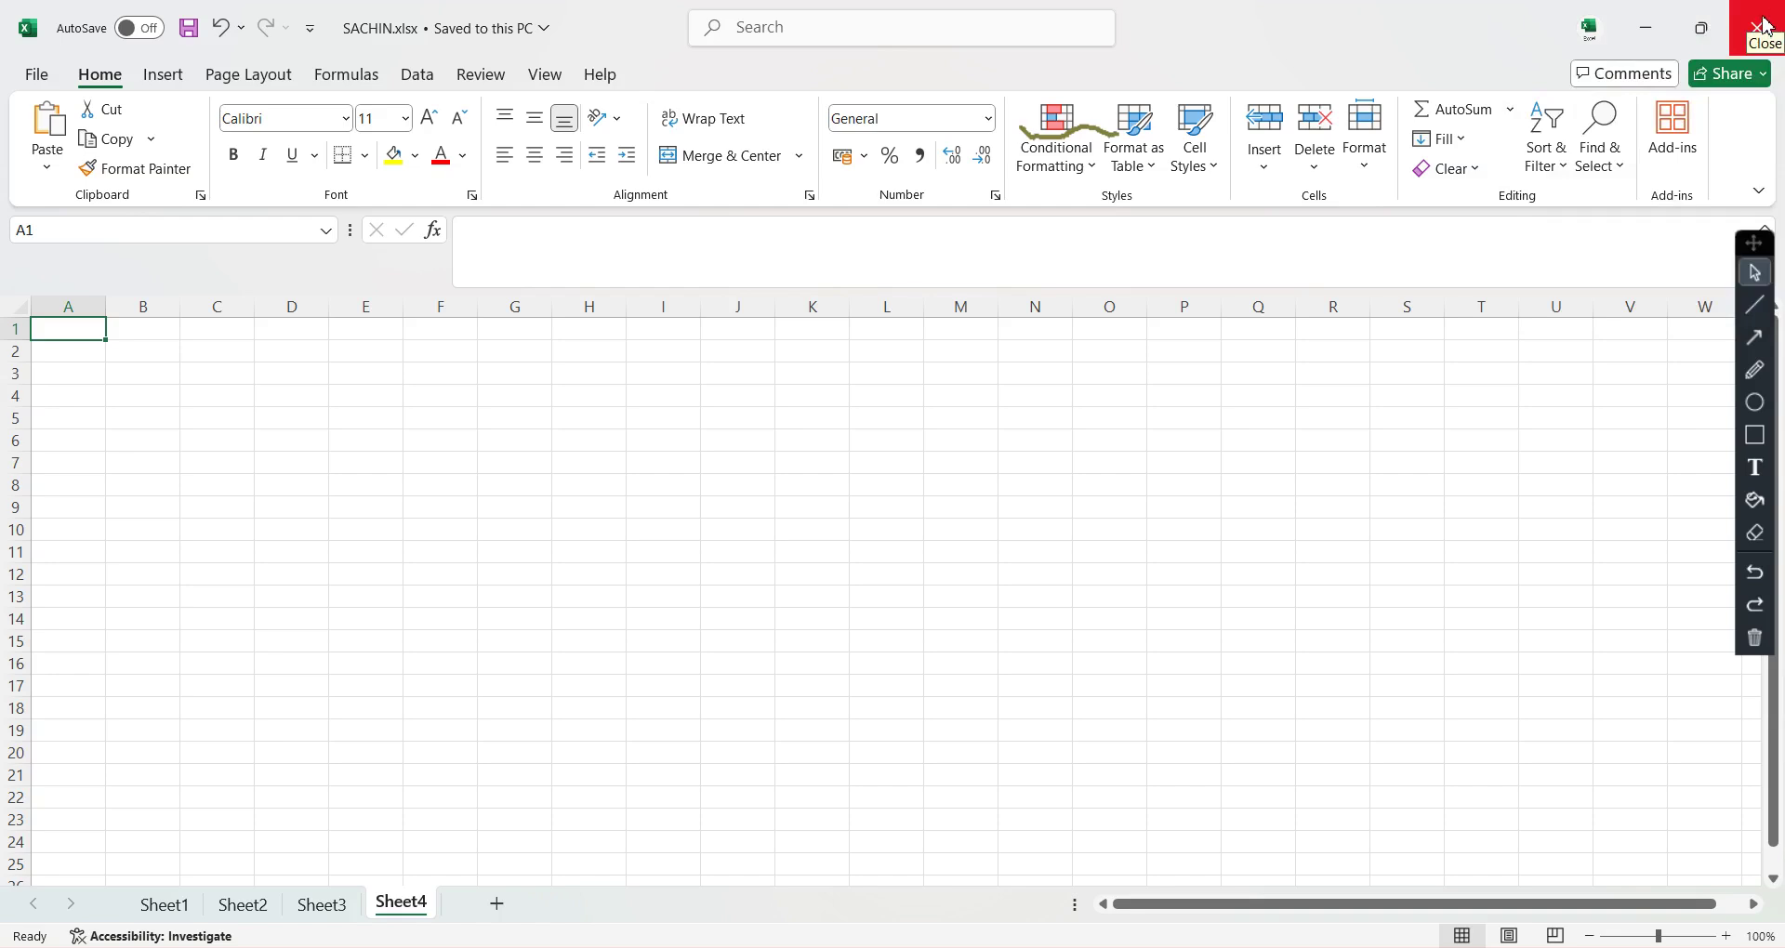
pyautogui.click(1765, 26)
pyautogui.click(1766, 26)
pyautogui.click(1766, 26)
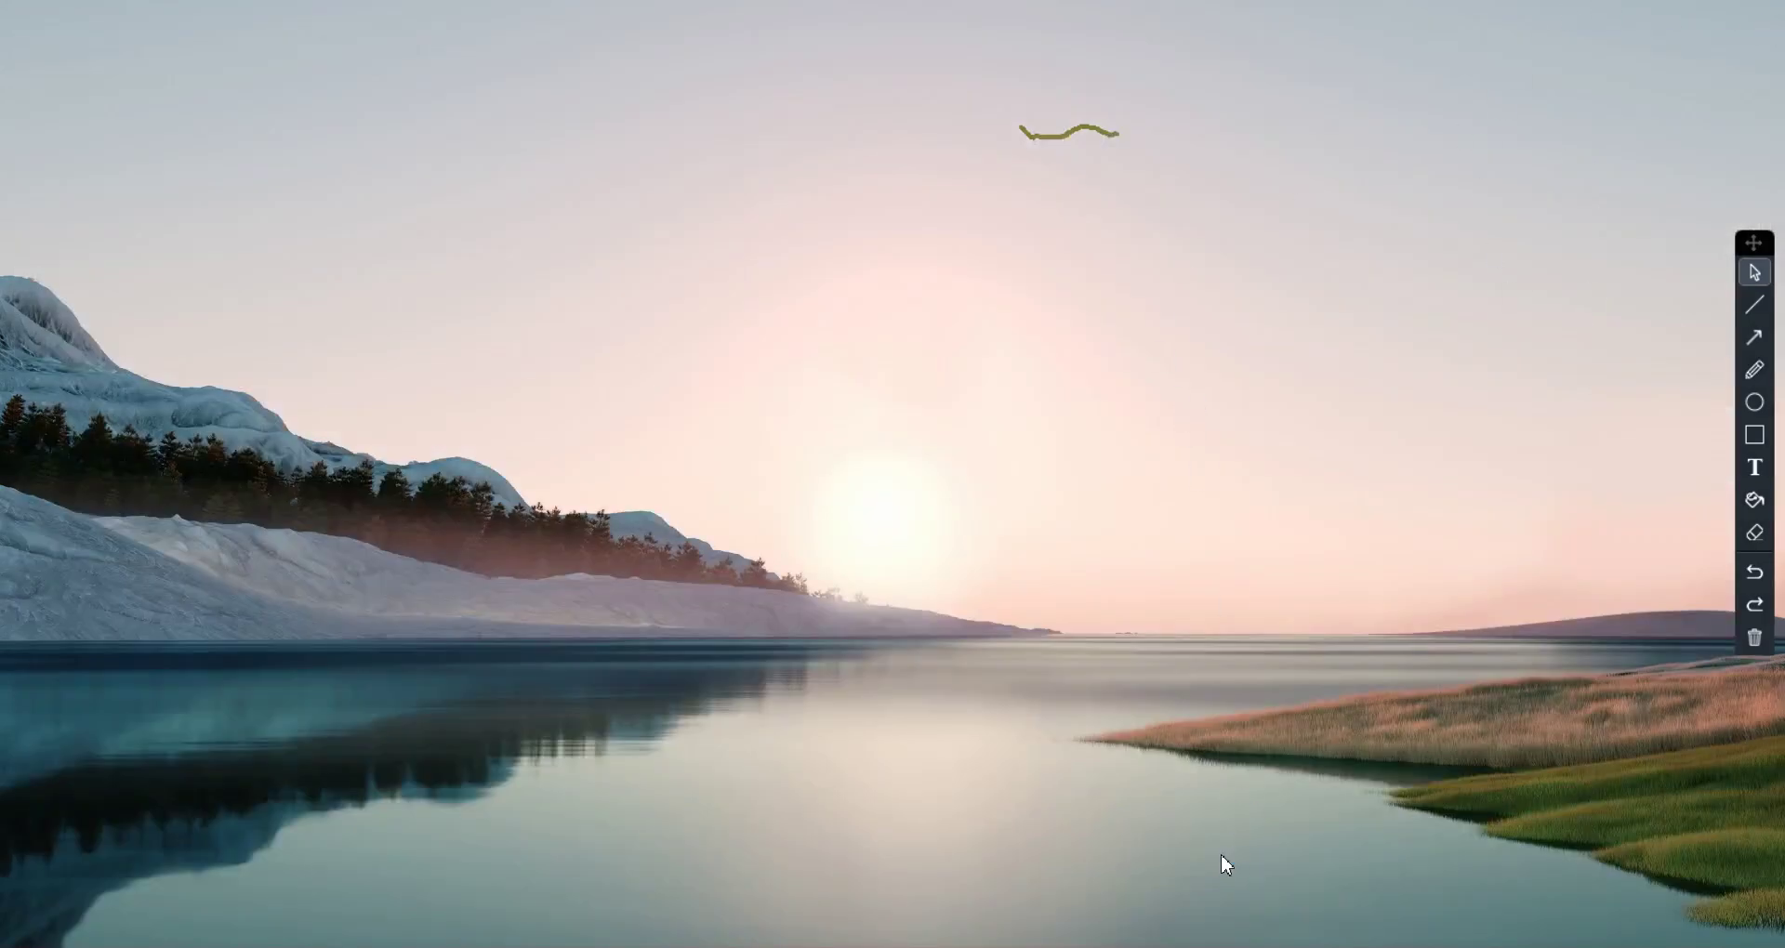
# Step: Launch Excel with the Run command "excel" and create a blank workbook
pyautogui.press('super+r')
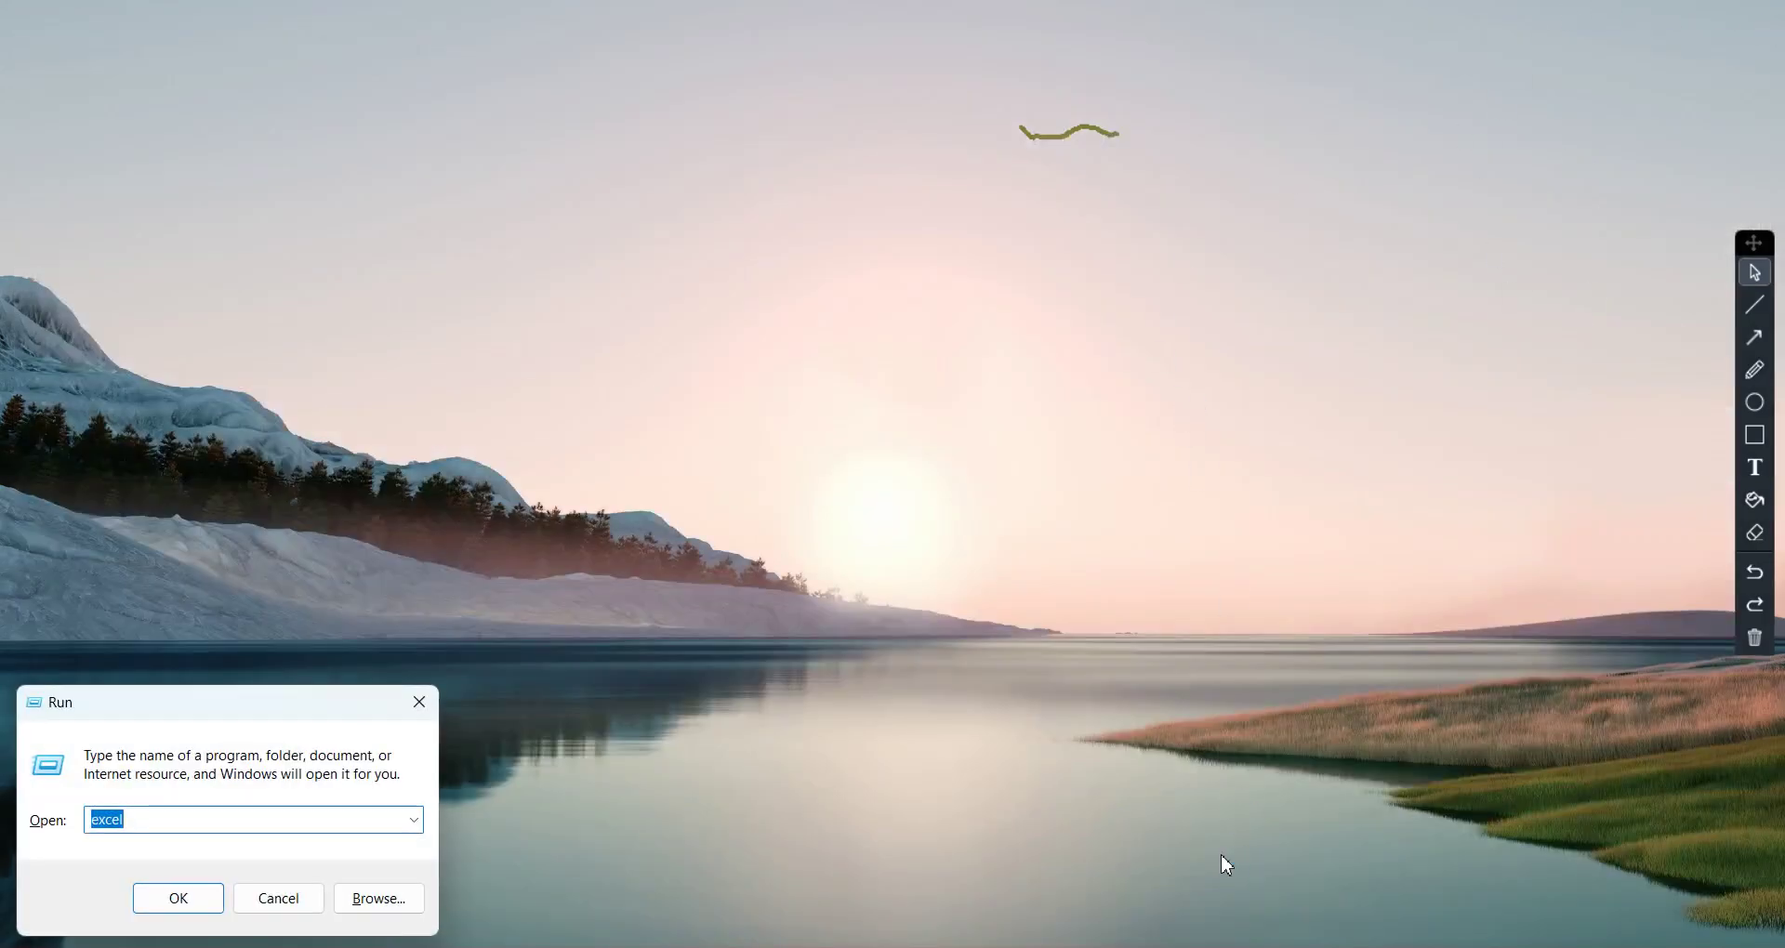
pyautogui.press('Return')
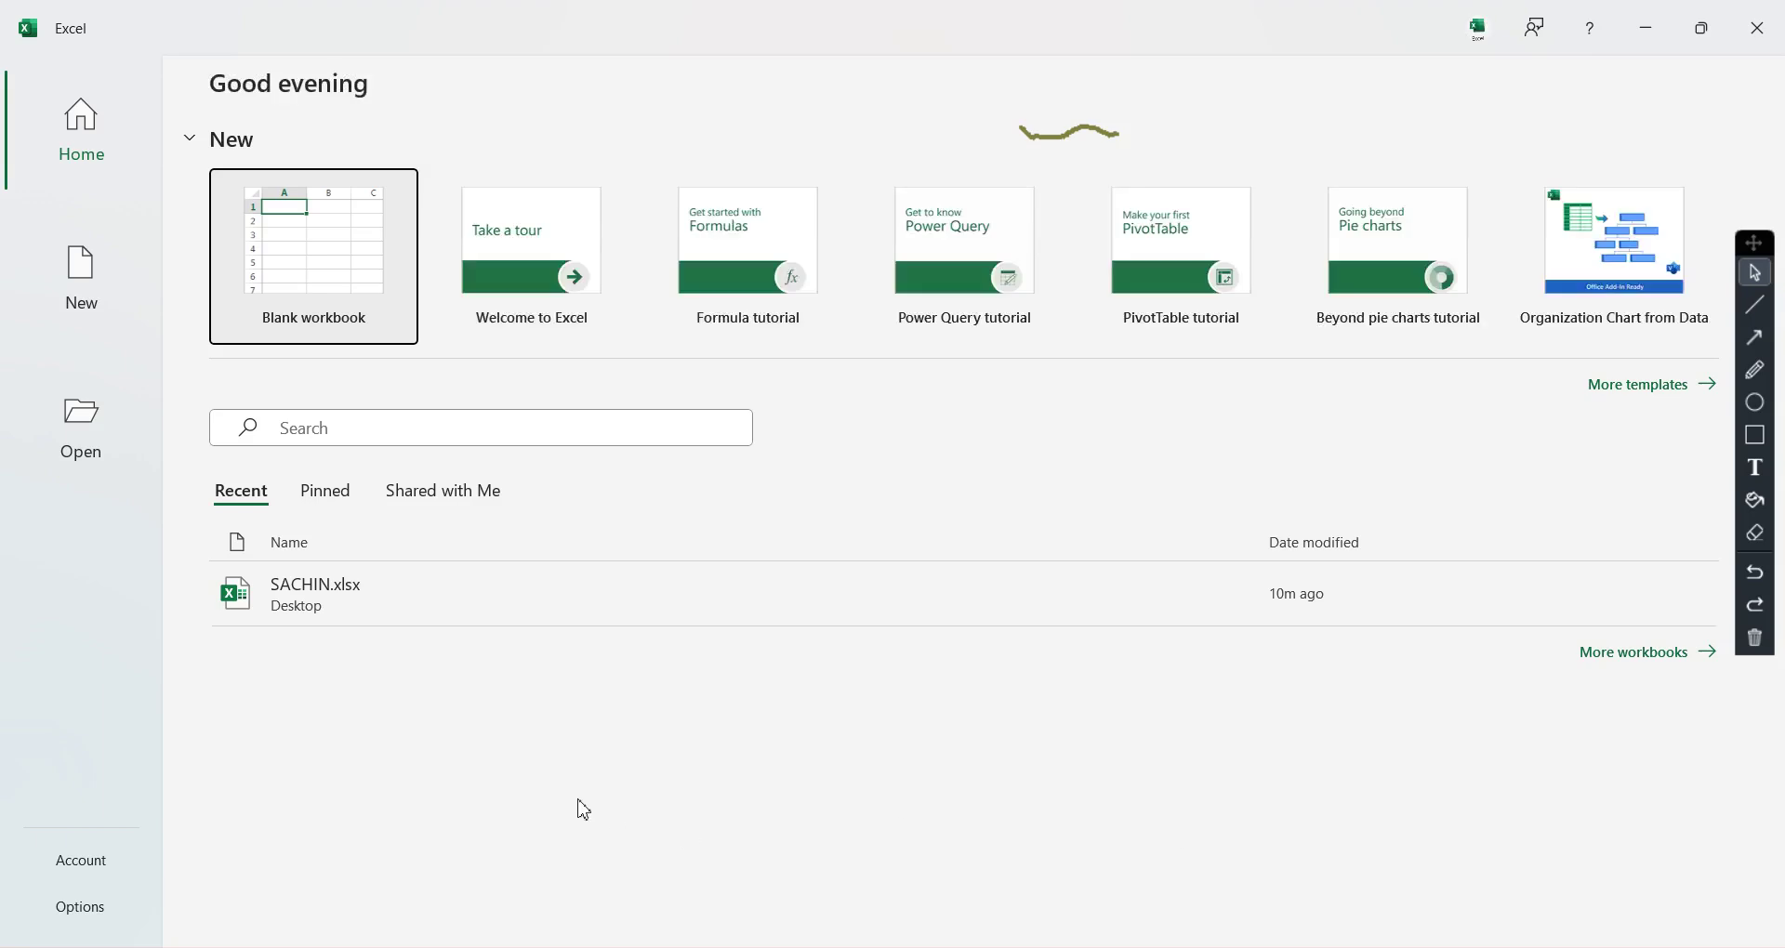
pyautogui.click(314, 281)
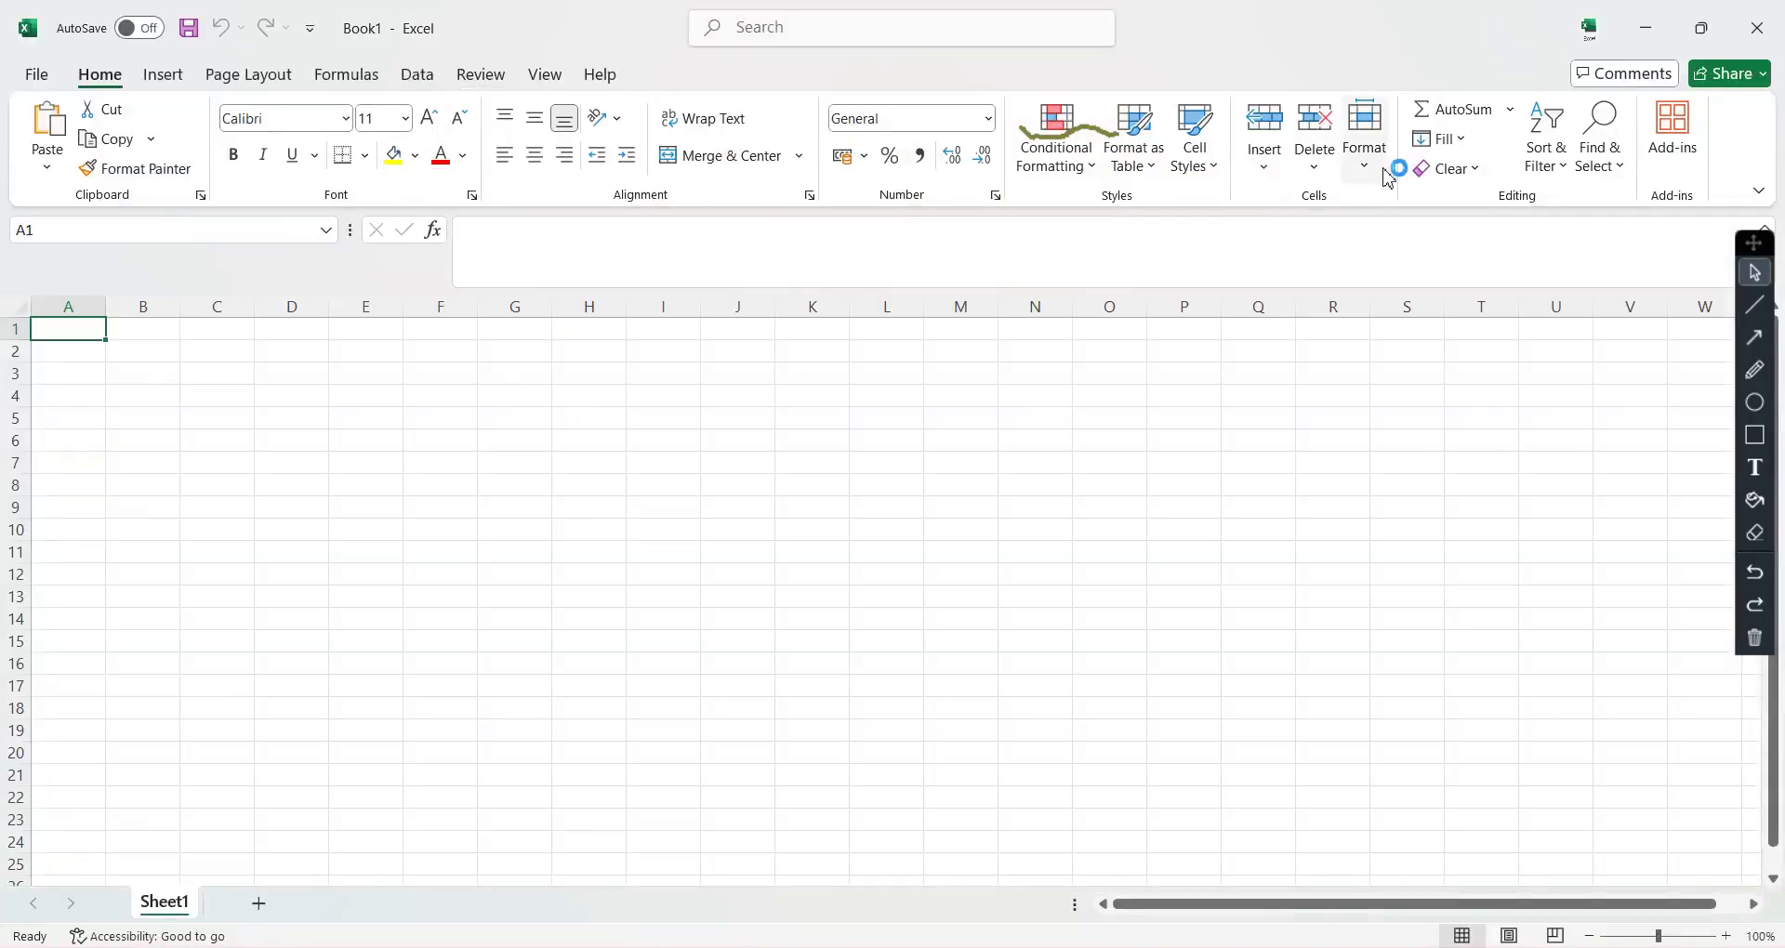
# Step: Enter the value 22 in cell N10 of the blank workbook
pyautogui.click(1055, 528)
pyautogui.write('22')
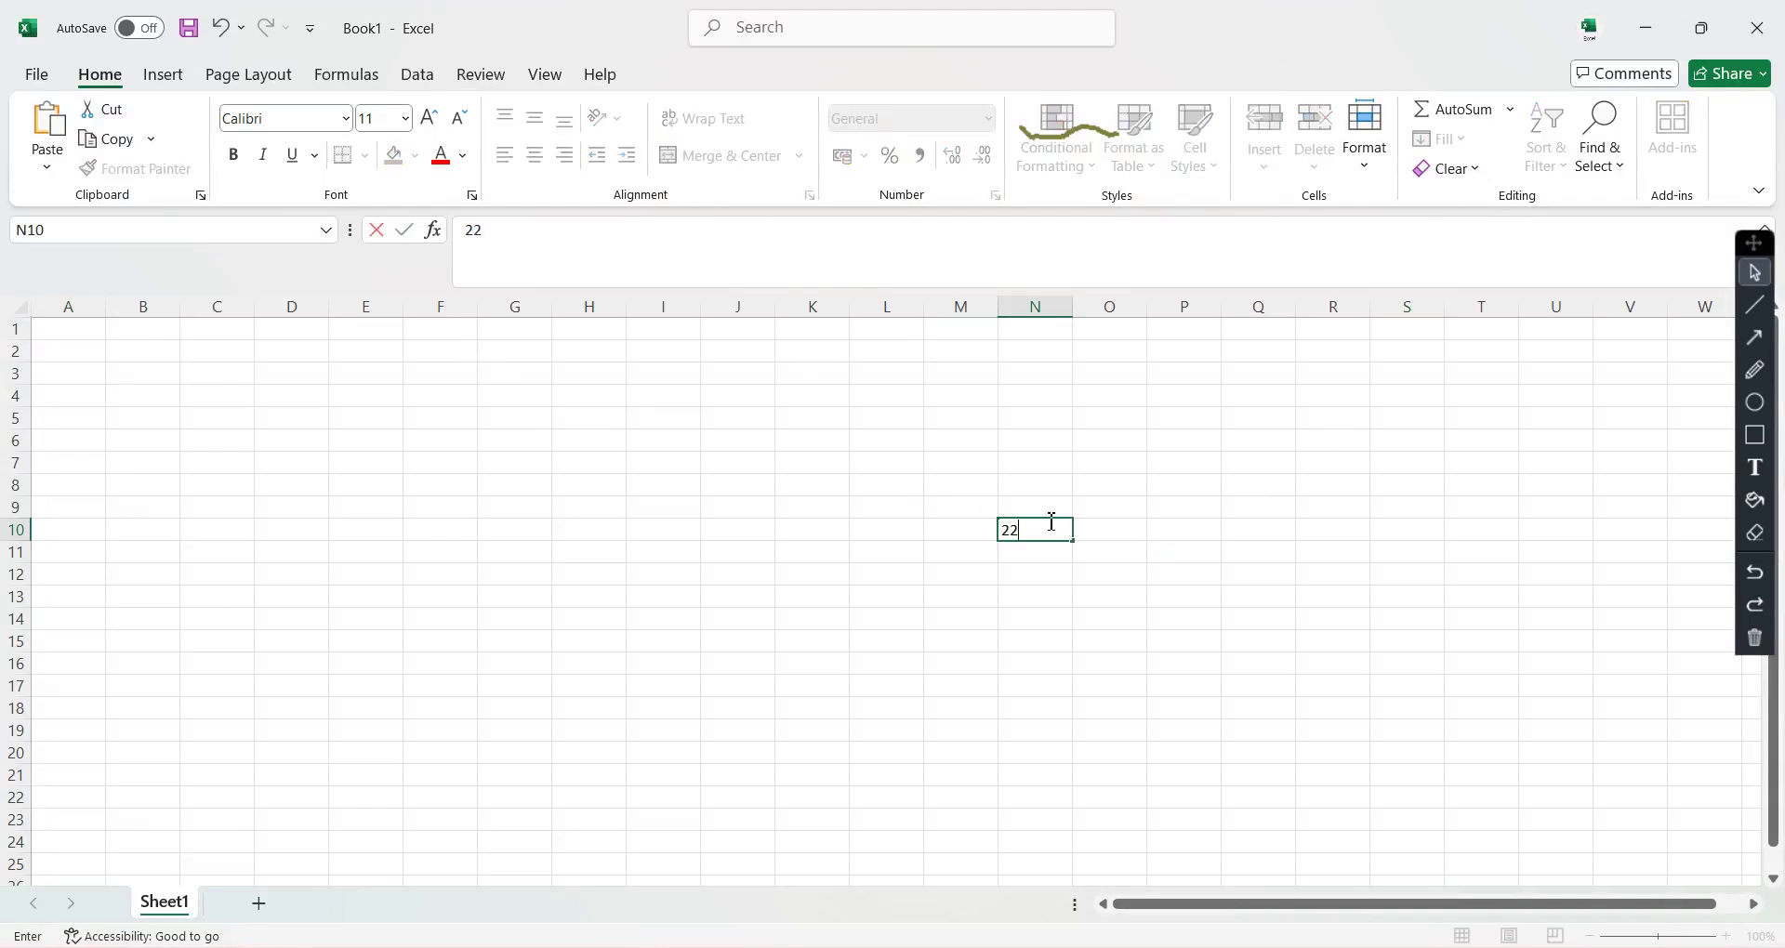
pyautogui.press('Return')
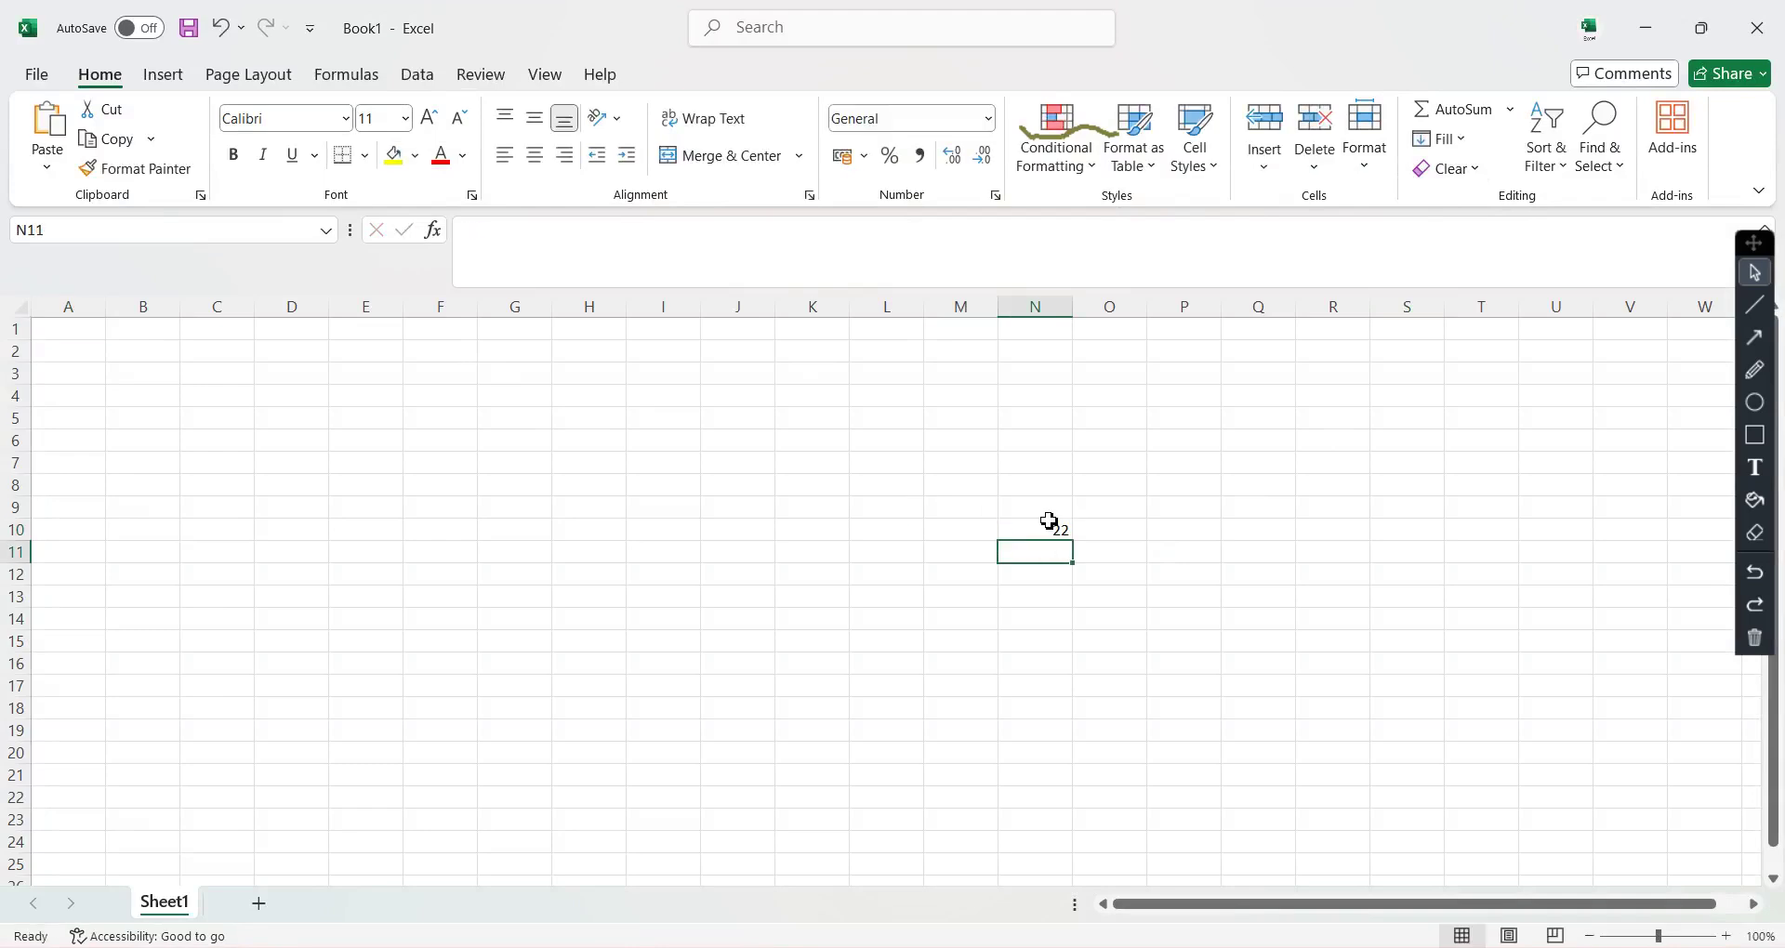
# Step: Try to close the unsaved workbook, cancel at the save prompt, and clear the contents of cells N10:O11
pyautogui.click(1755, 26)
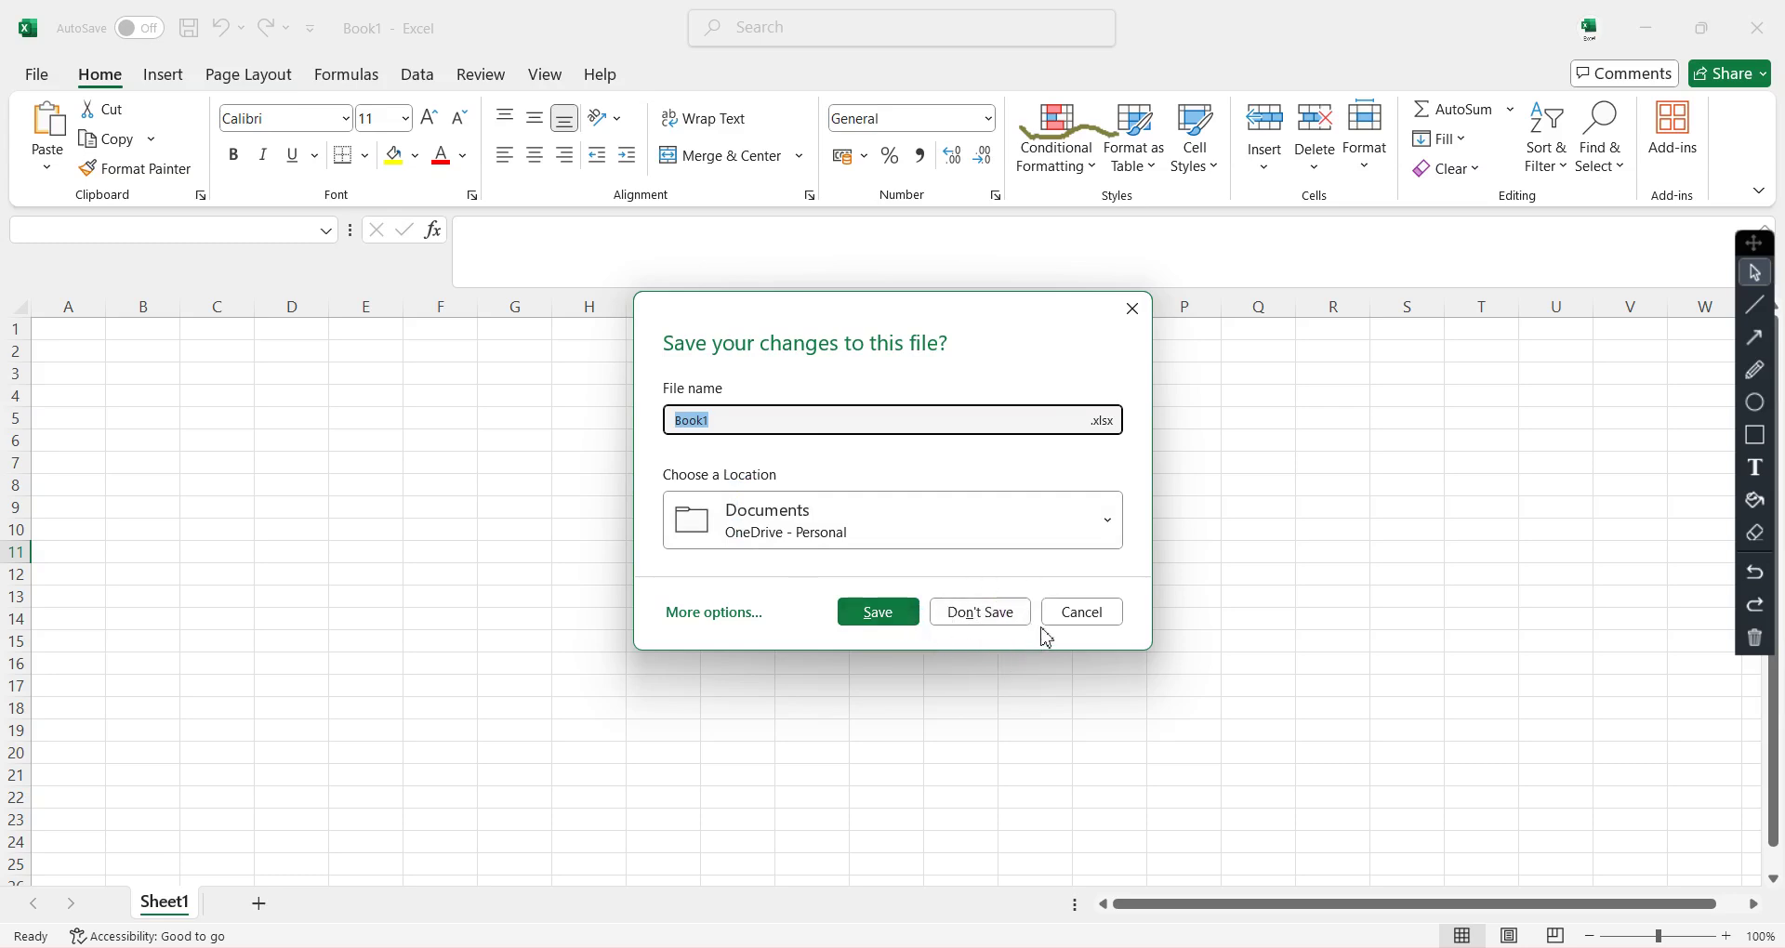
pyautogui.click(1076, 613)
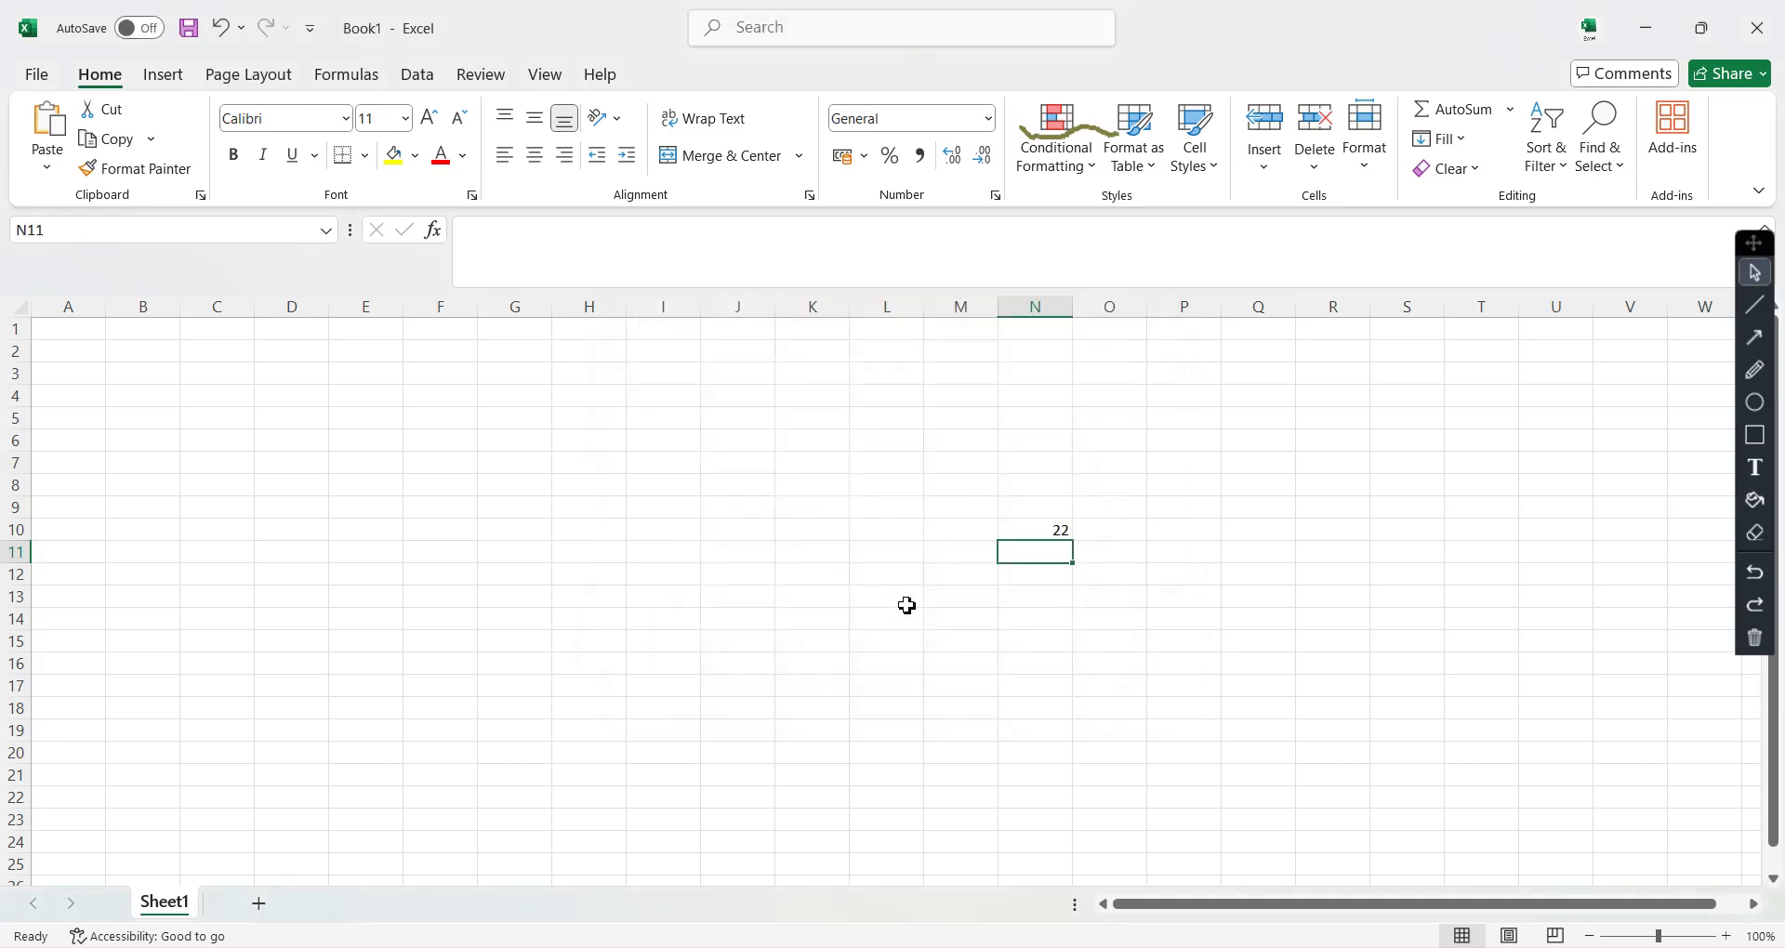
pyautogui.moveTo(1024, 530); pyautogui.dragTo(1076, 562)
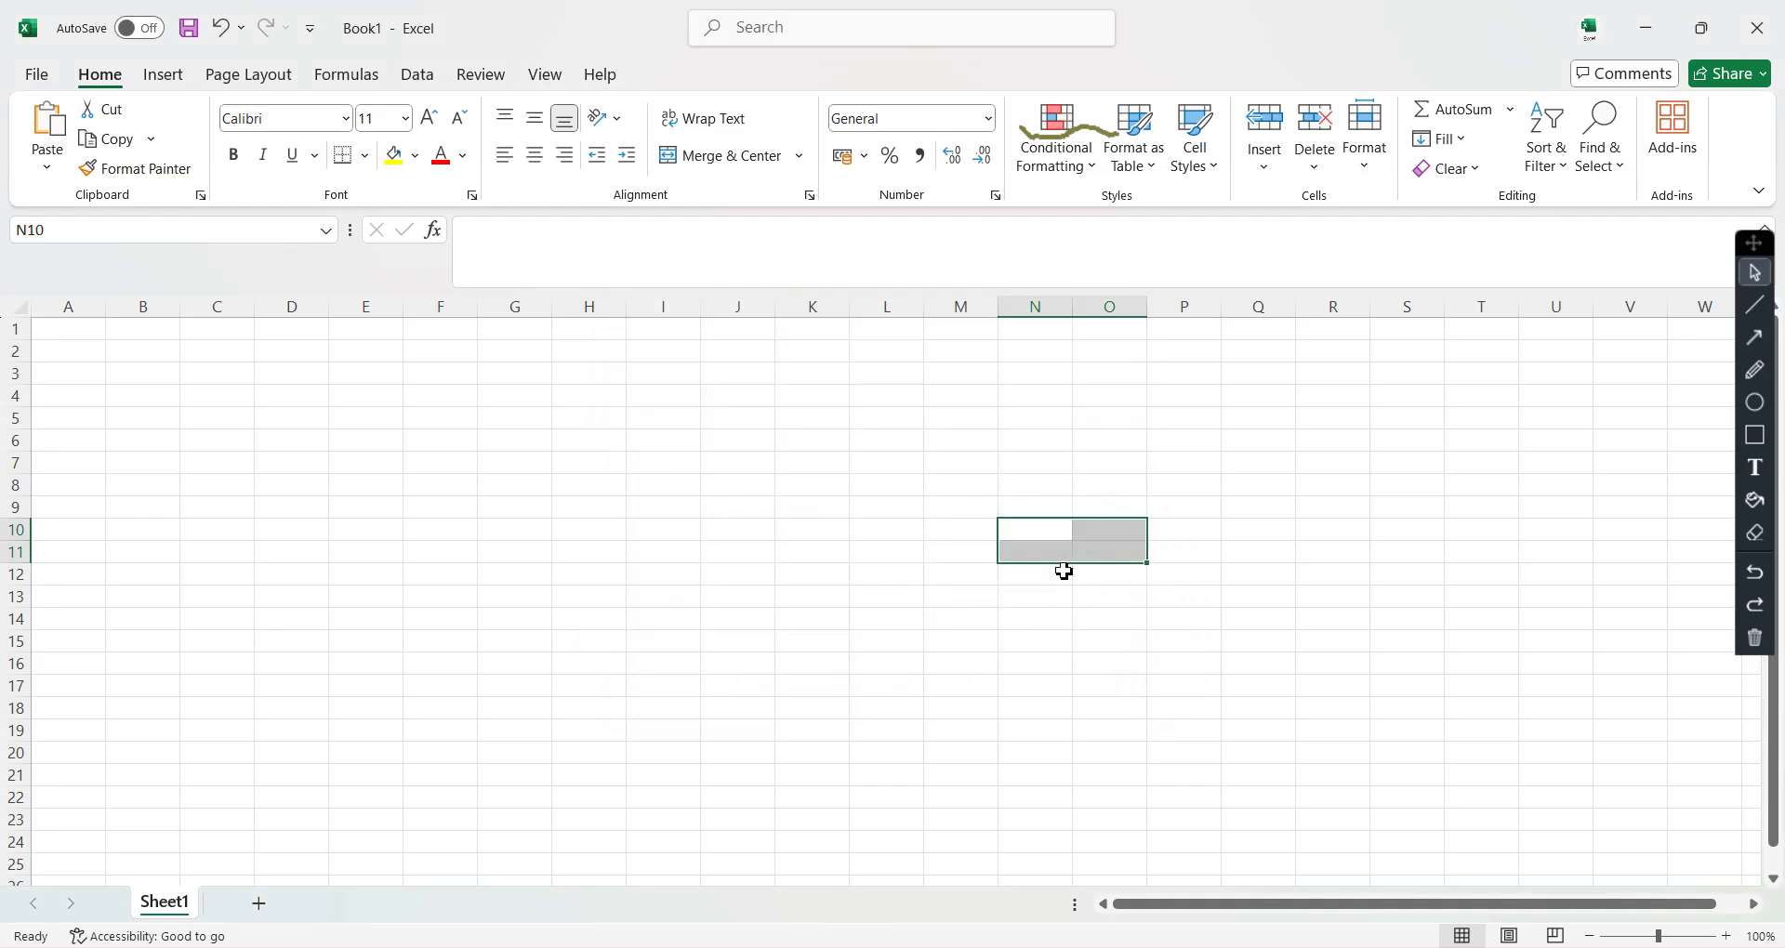
# Step: Switch to the PowerPoint presentation and review the slides on the Quick Access Toolbar, worksheets and workbooks, the title bar and window control buttons
pyautogui.hotkey('alt', 'Tab')
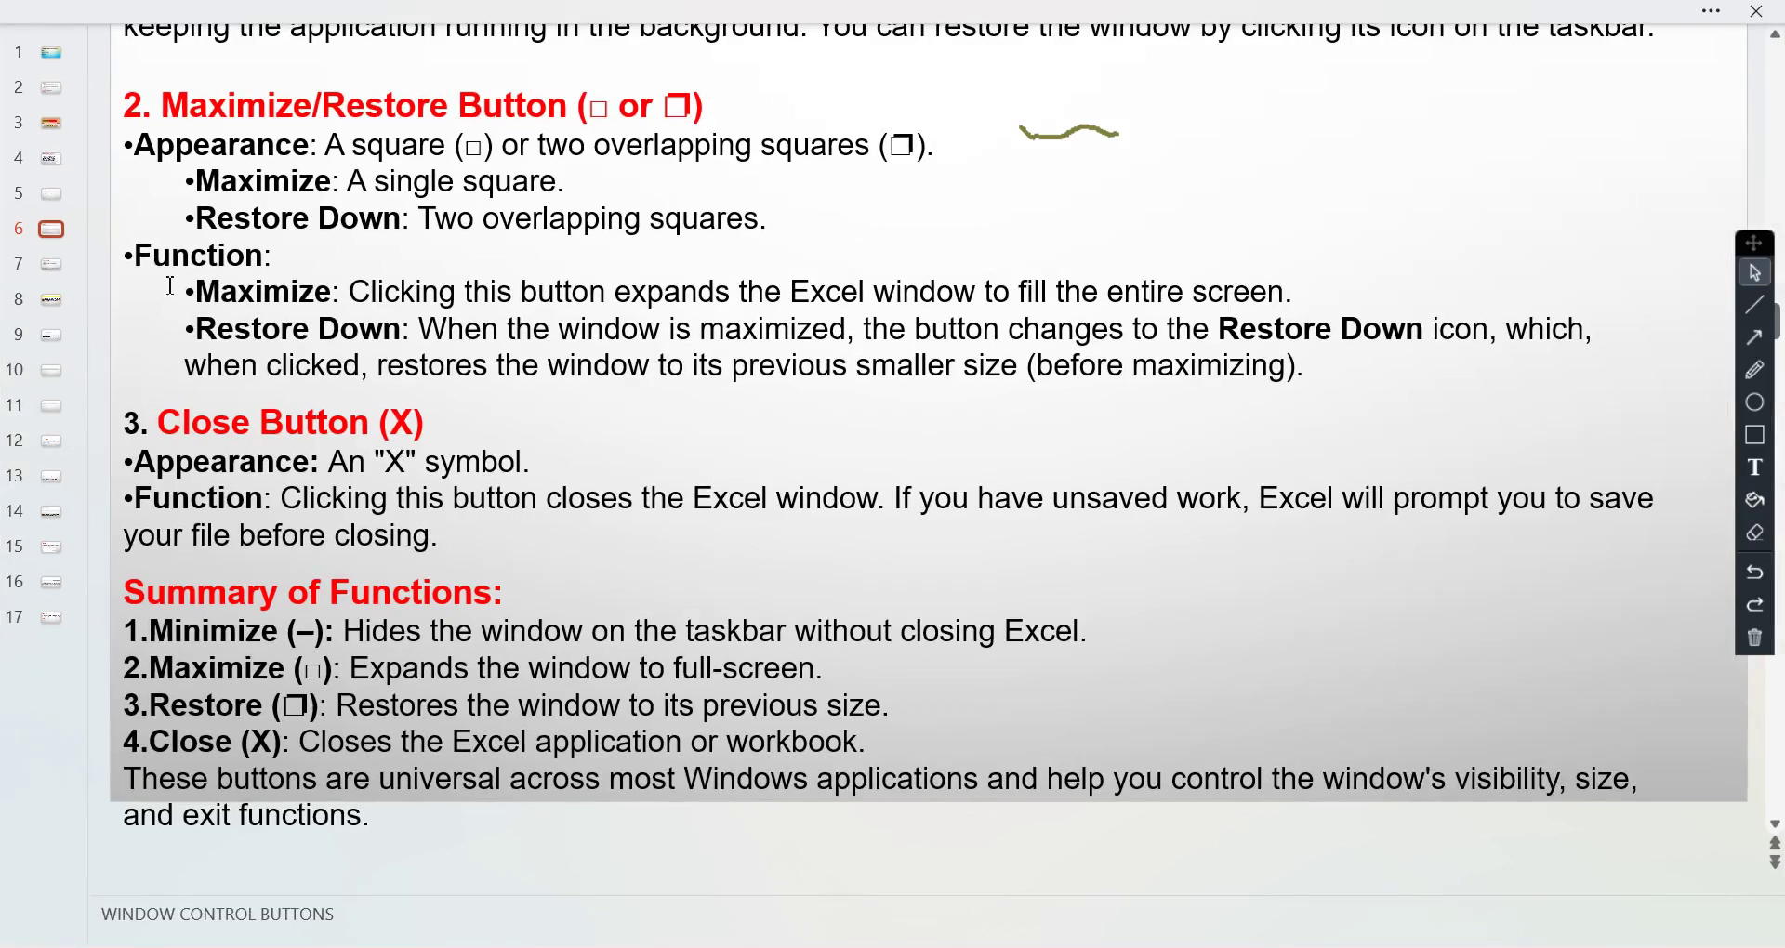
pyautogui.click(51, 167)
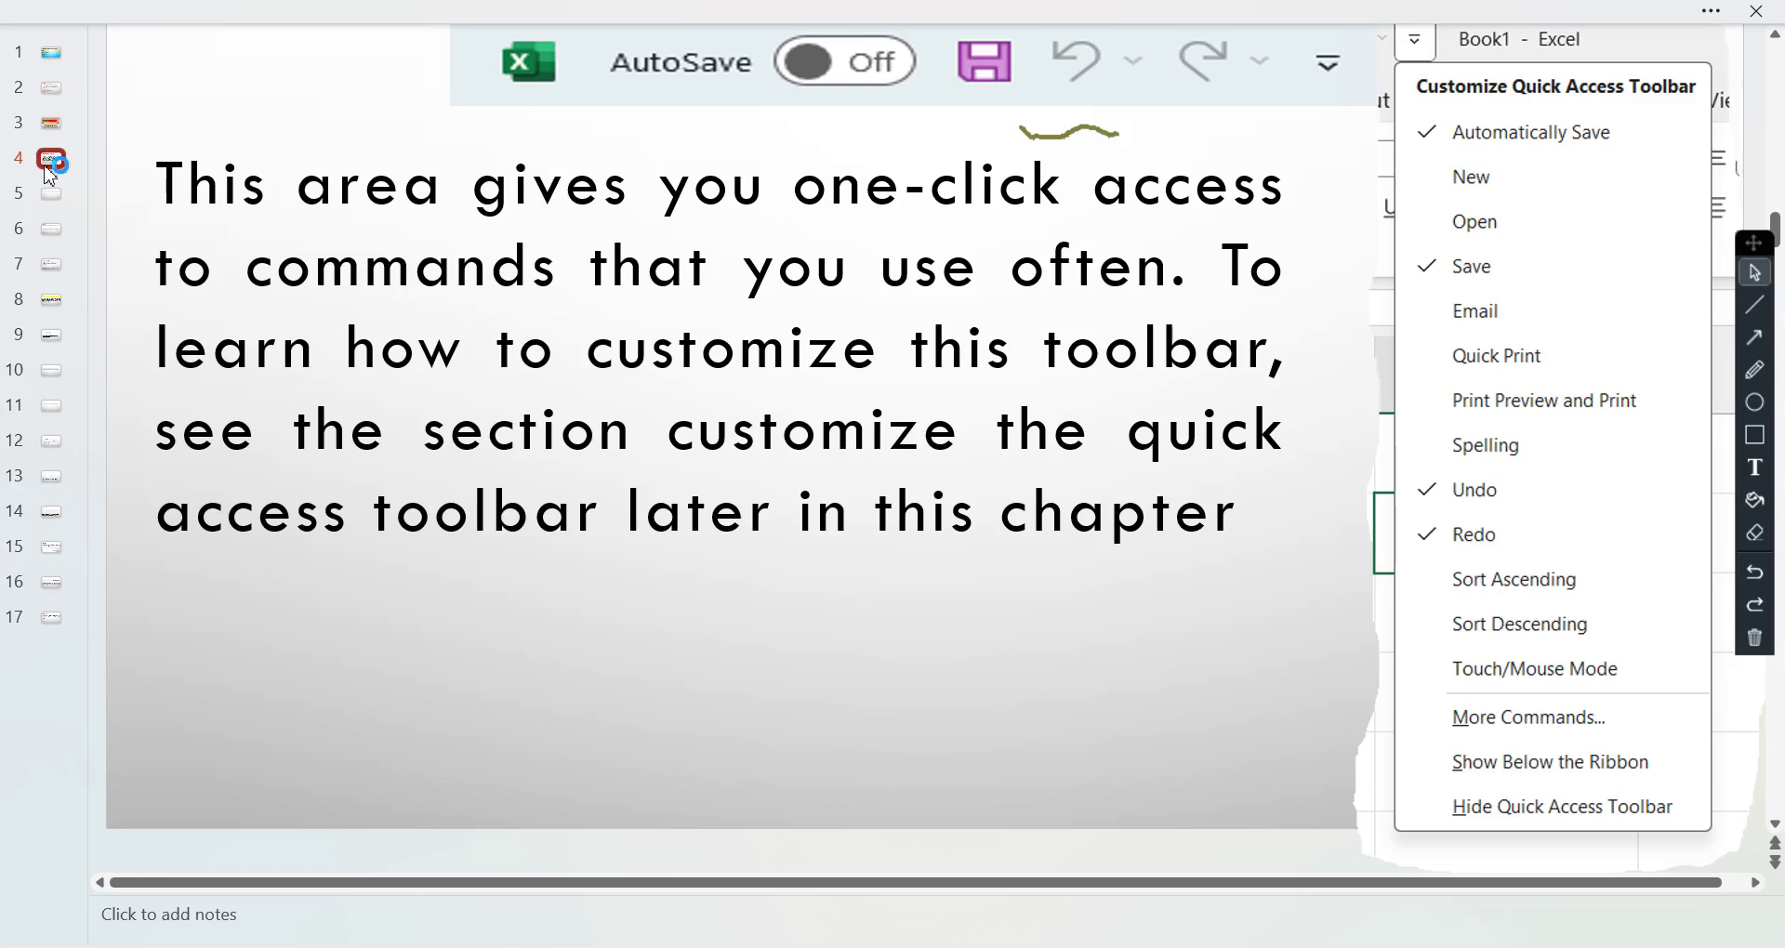
pyautogui.scroll(1, 291, 147)
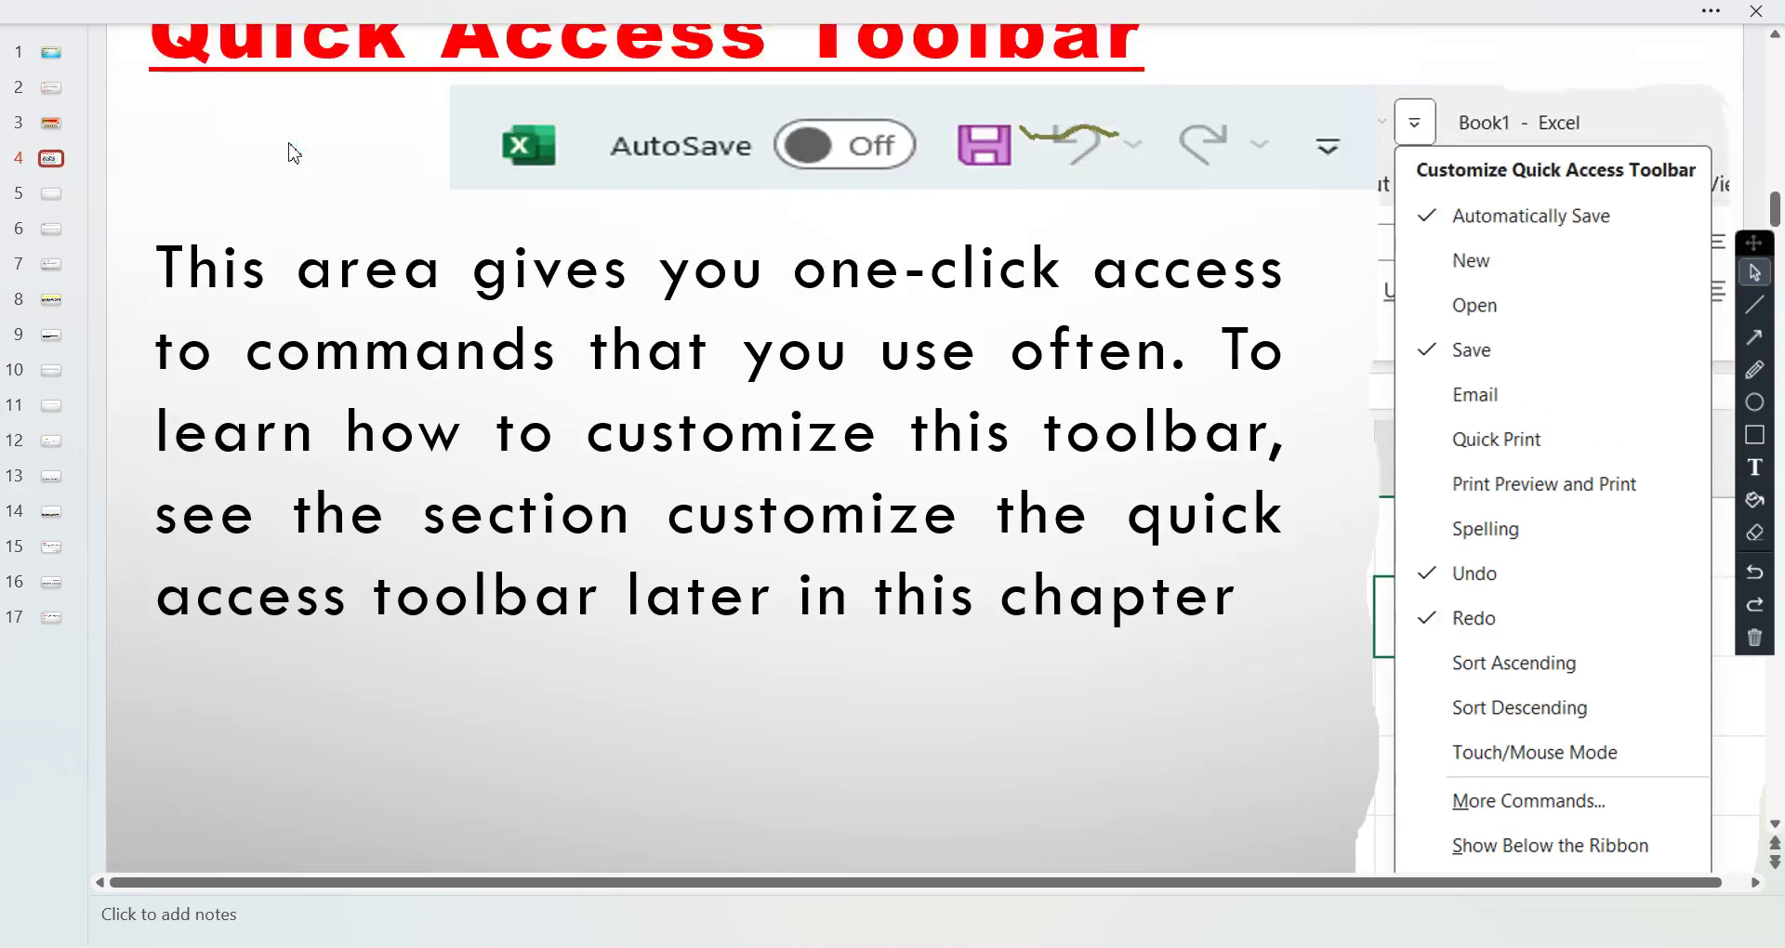
pyautogui.scroll(3, 294, 149)
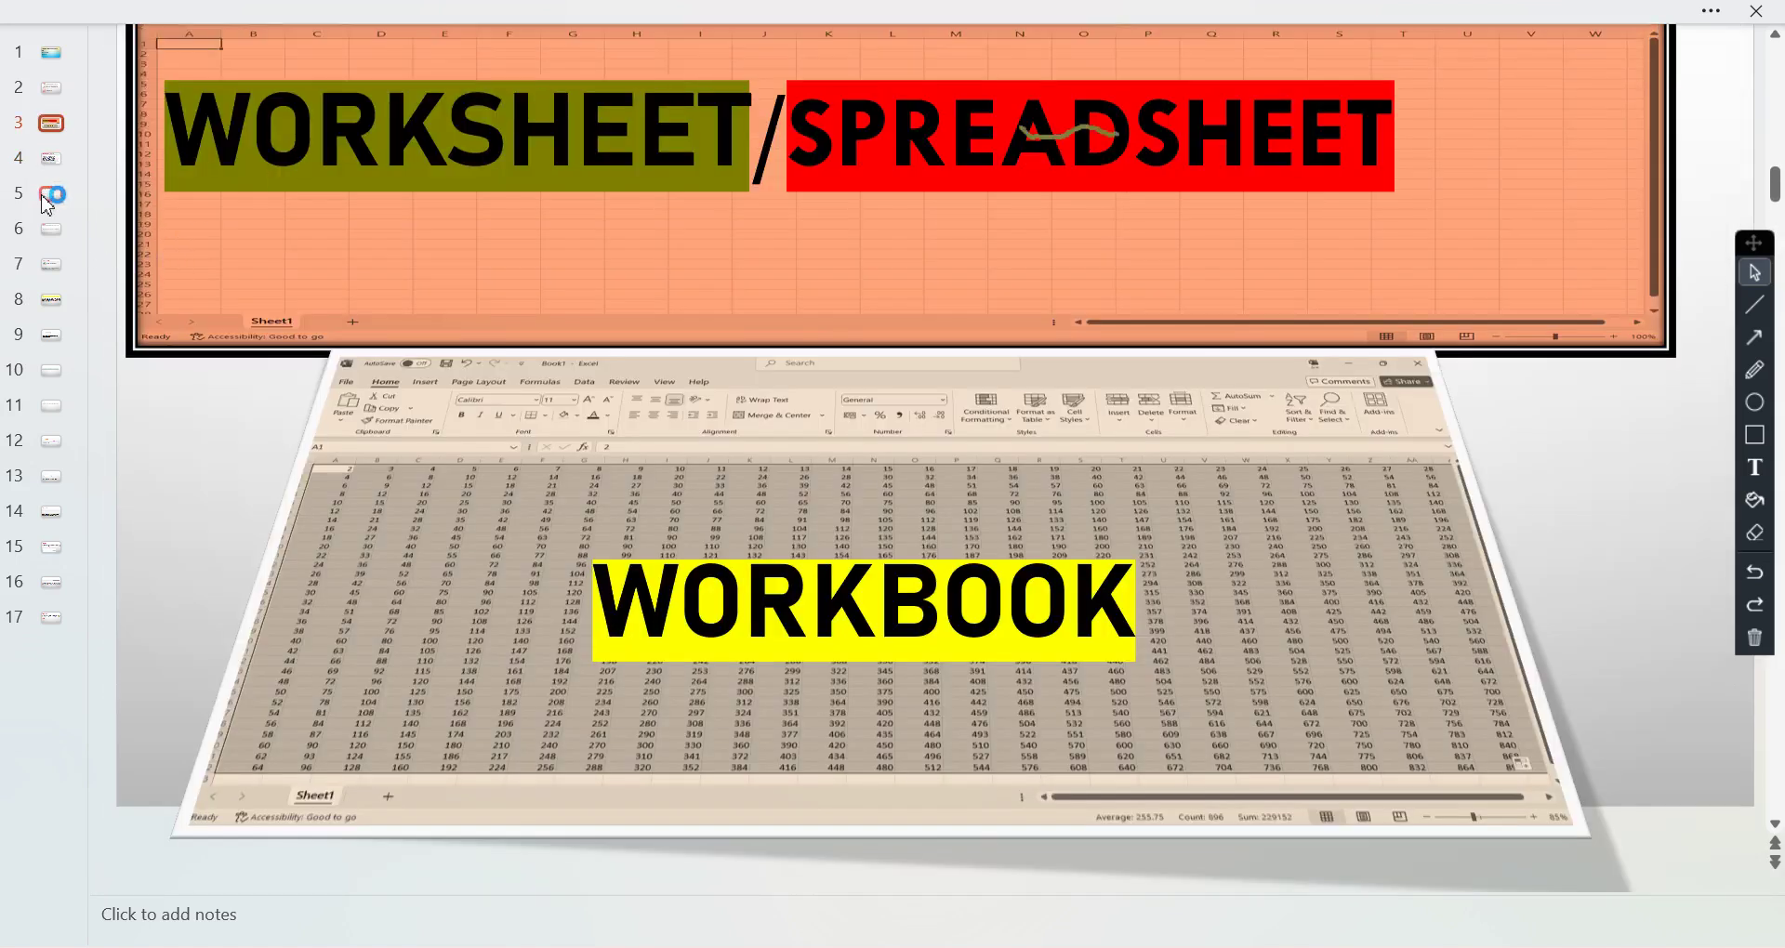
pyautogui.click(49, 200)
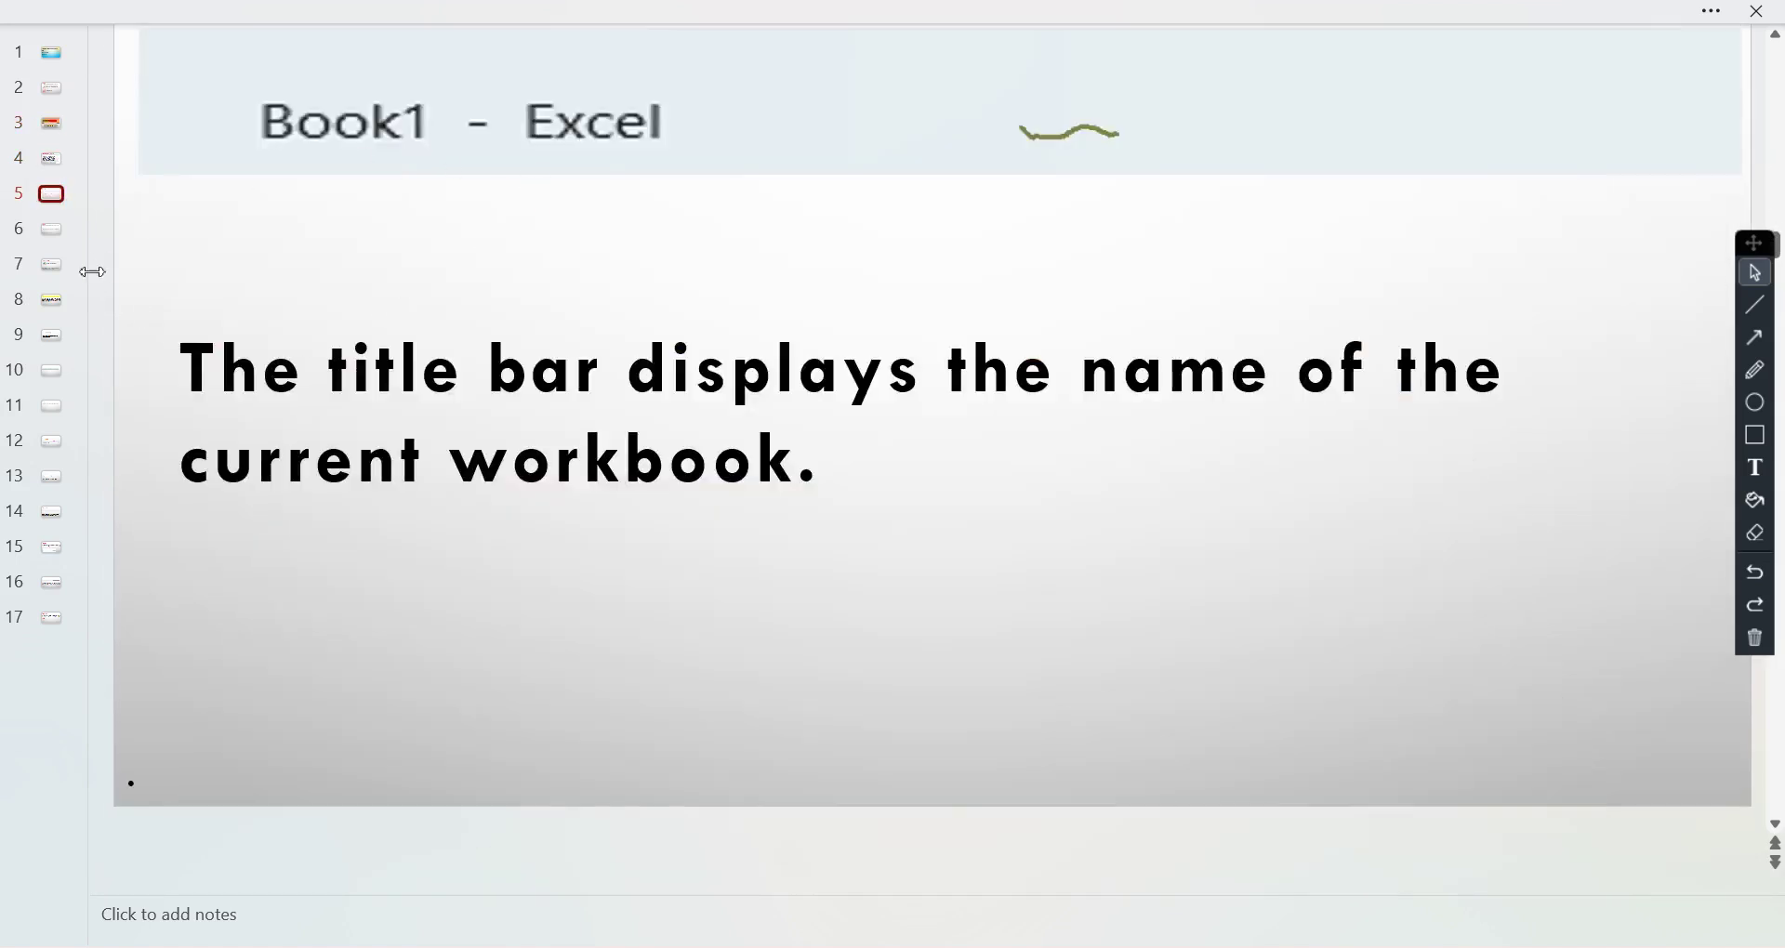
pyautogui.click(54, 237)
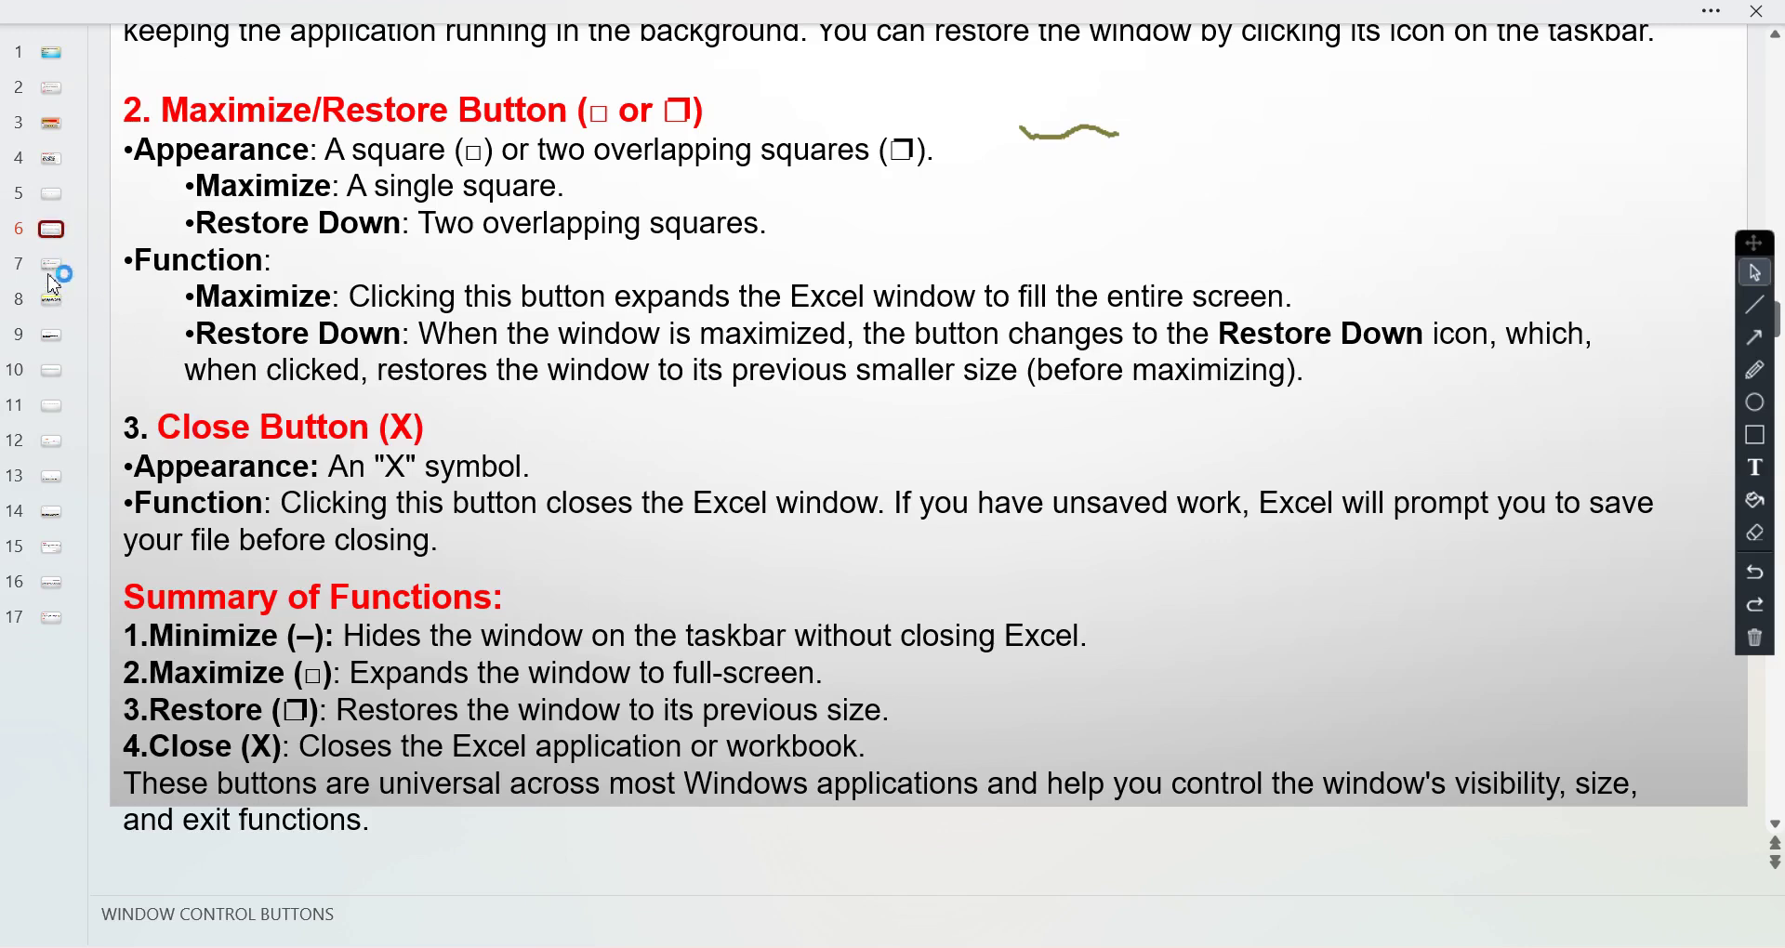
# Step: Go to slide 7 of the presentation and review the File Bar / Menu Bar explanation
pyautogui.click(53, 266)
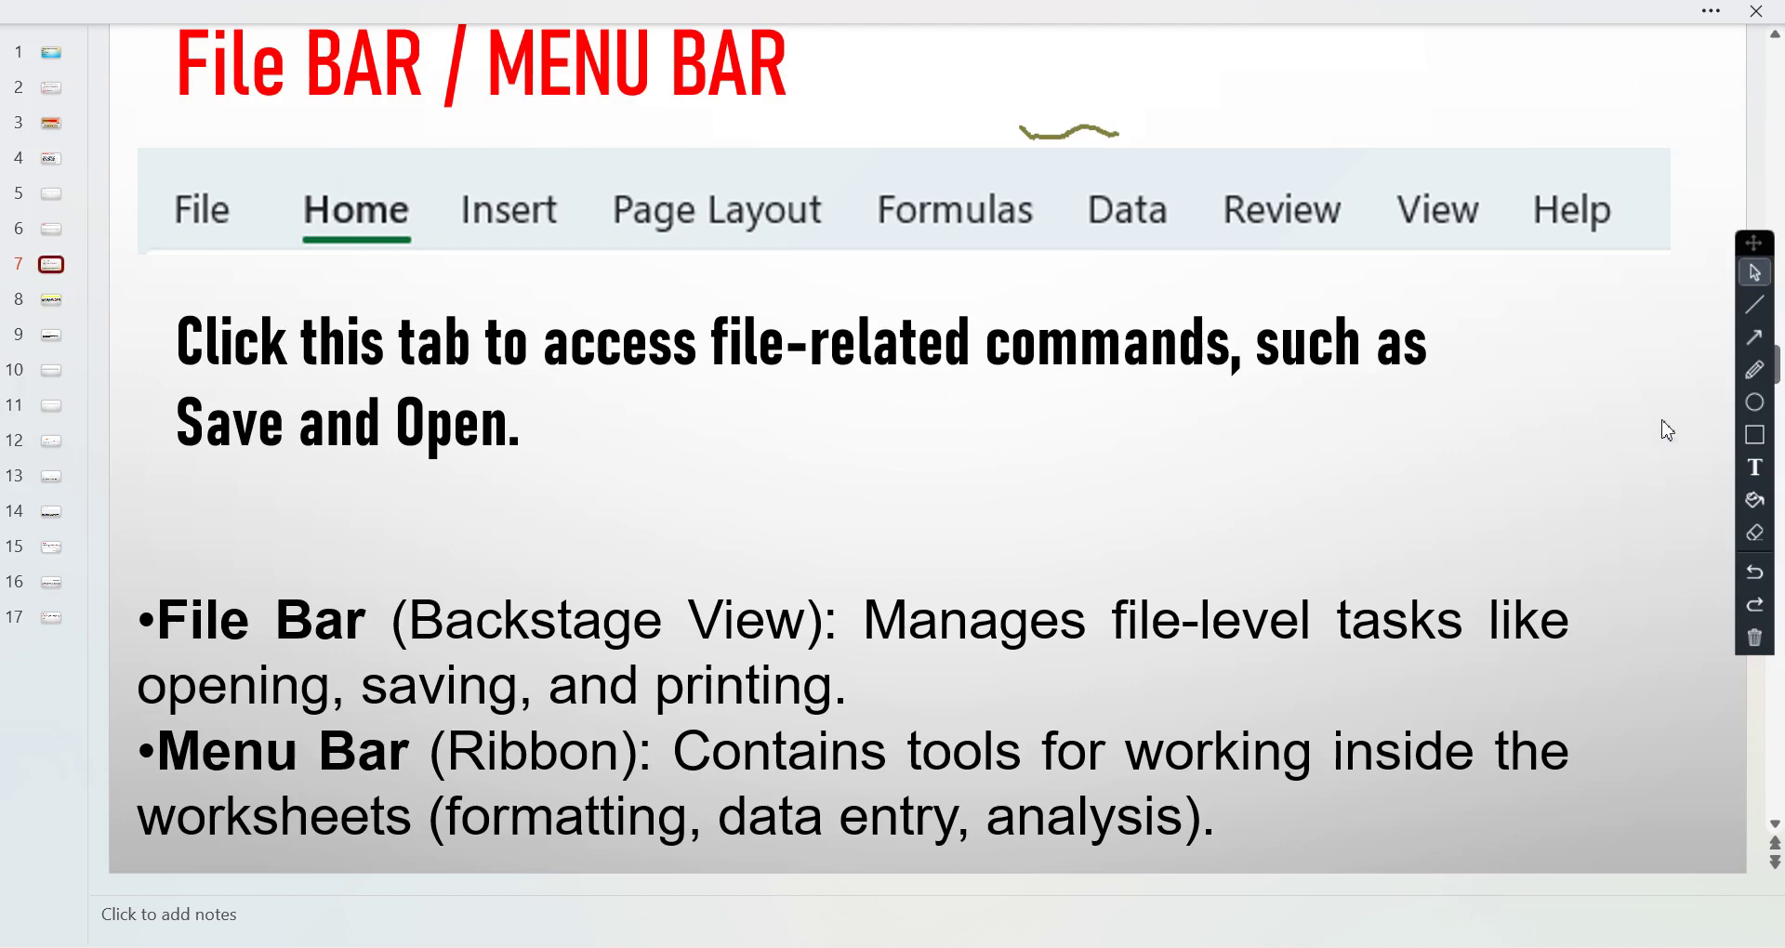
pyautogui.scroll(2, 1664, 427)
pyautogui.scroll(-1, 1667, 429)
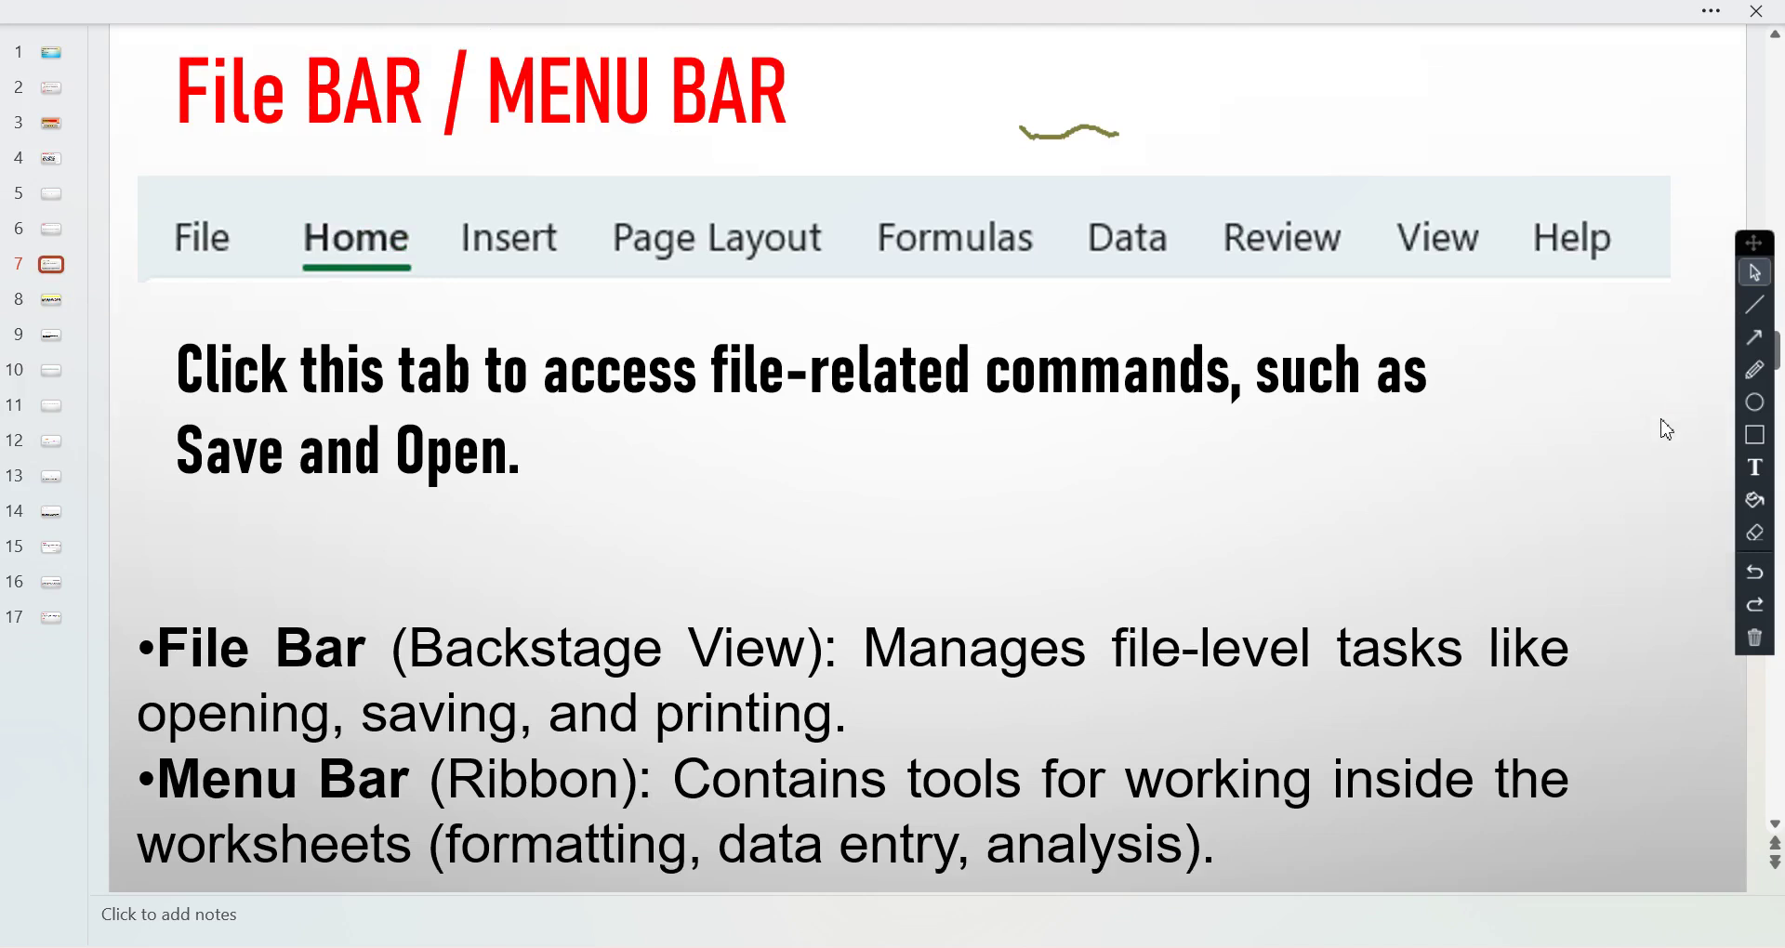
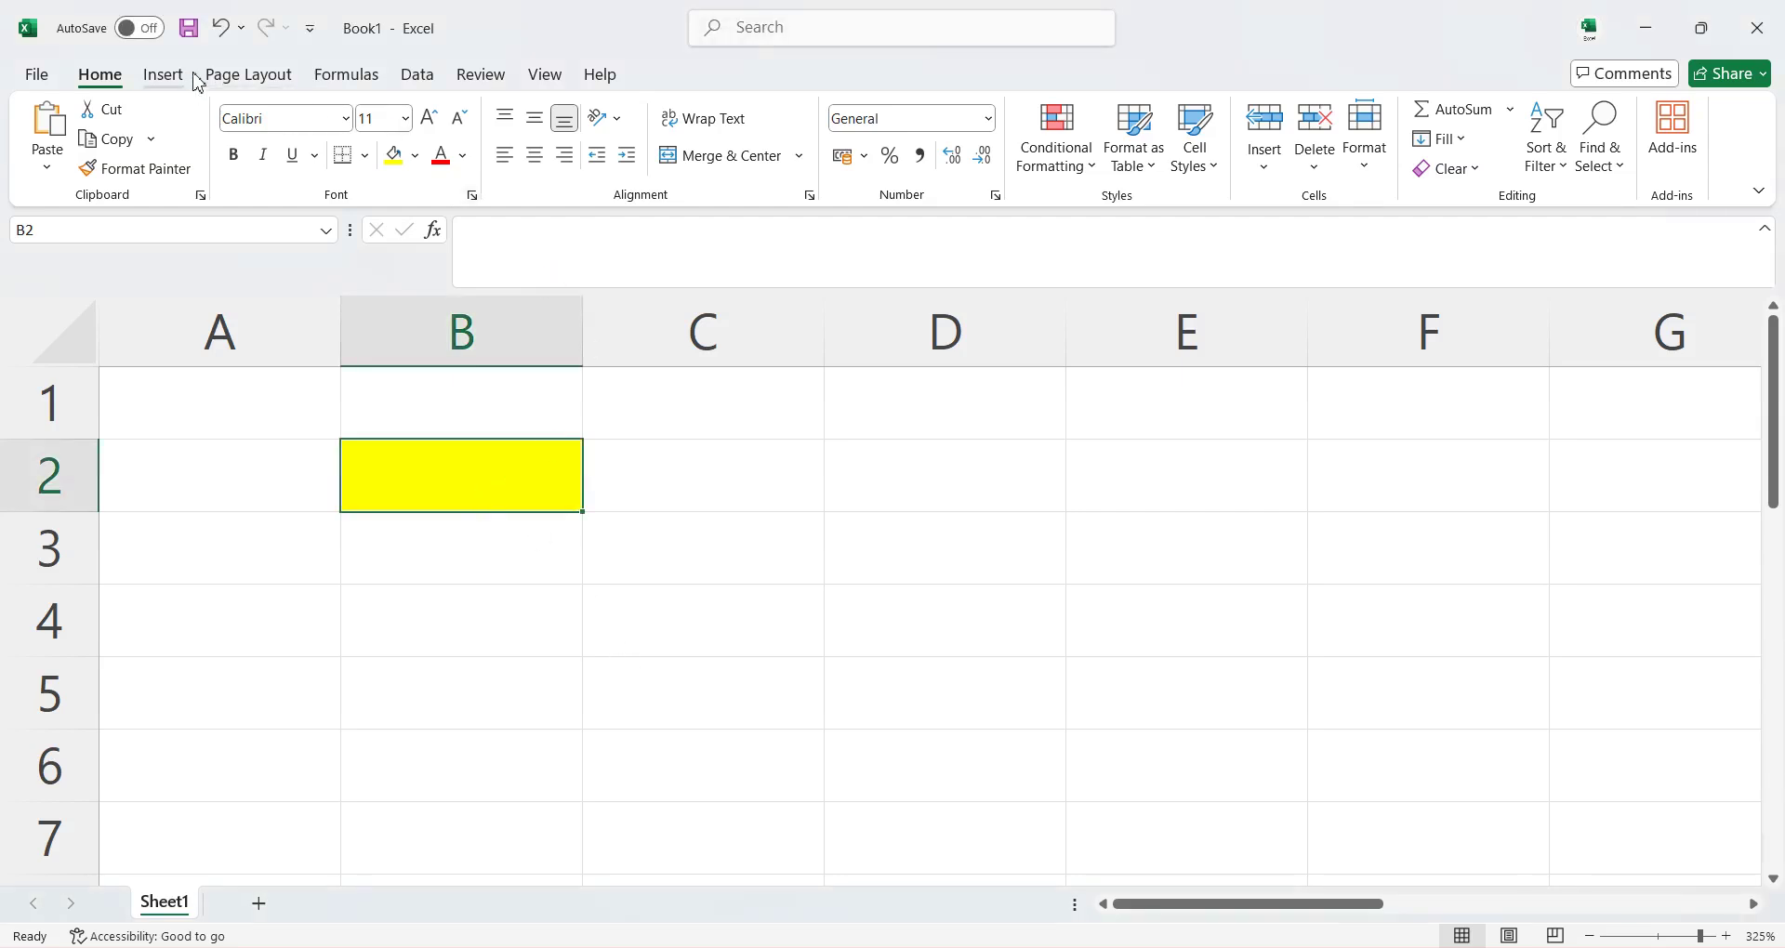
# Step: In Excel, undo the yellow fill in cell B2 and widen the Name Box
pyautogui.click(224, 29)
pyautogui.click(224, 29)
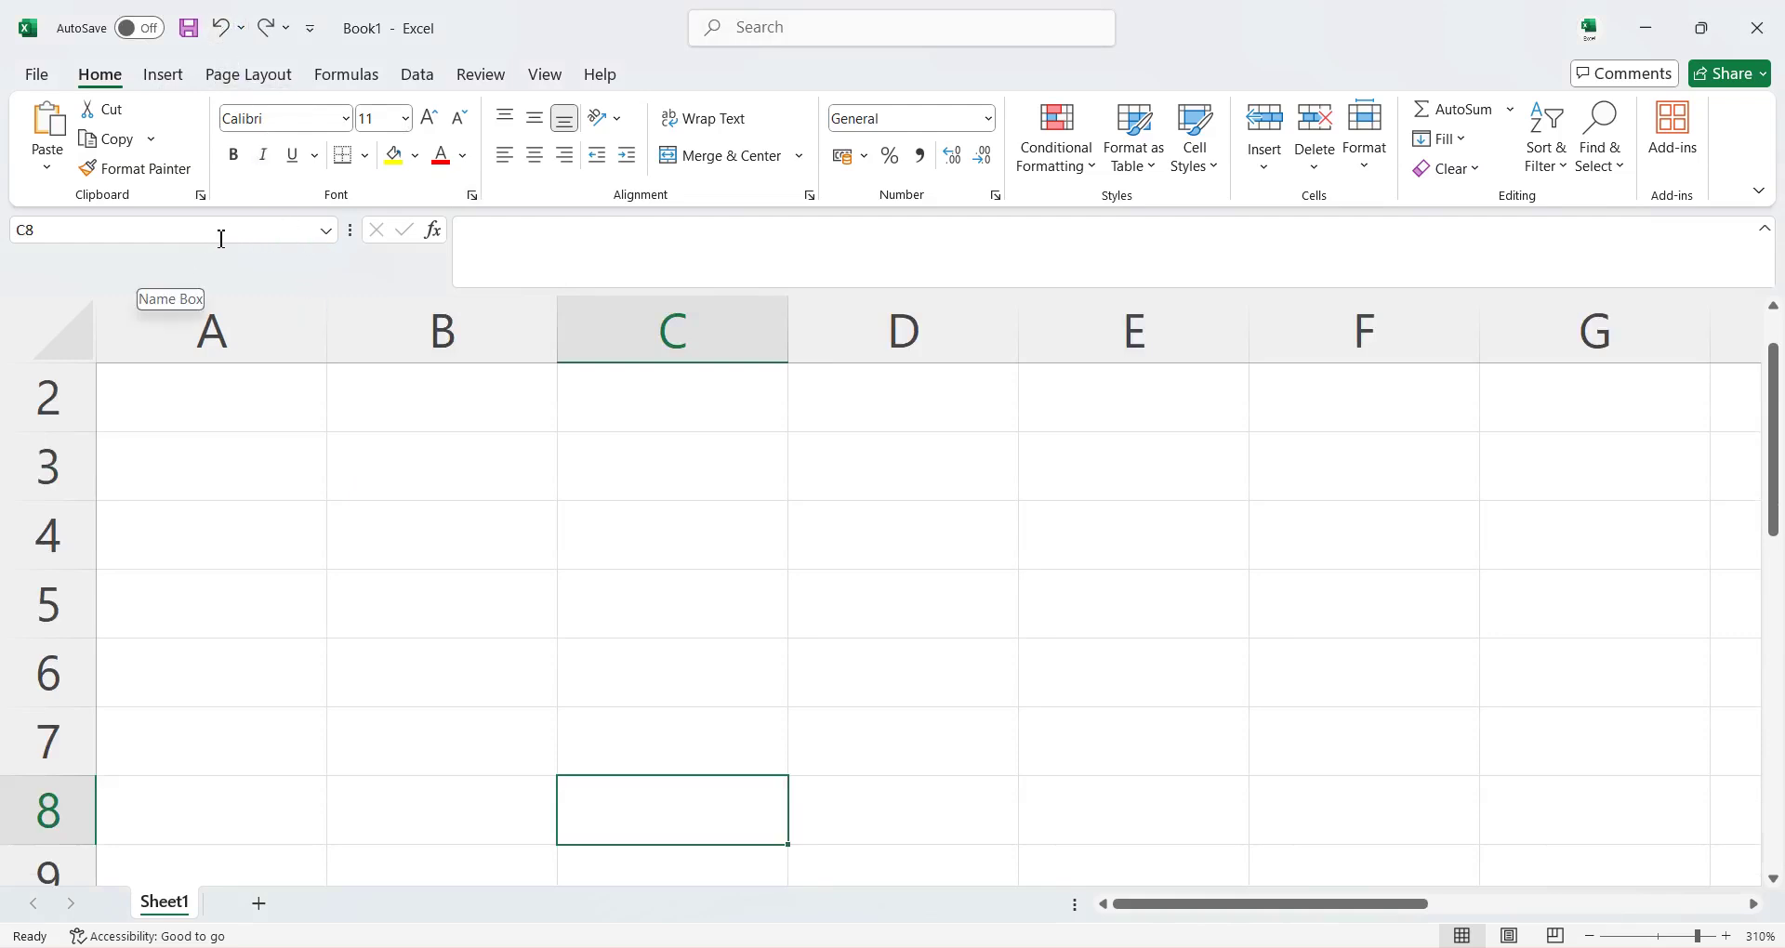
pyautogui.click(319, 230)
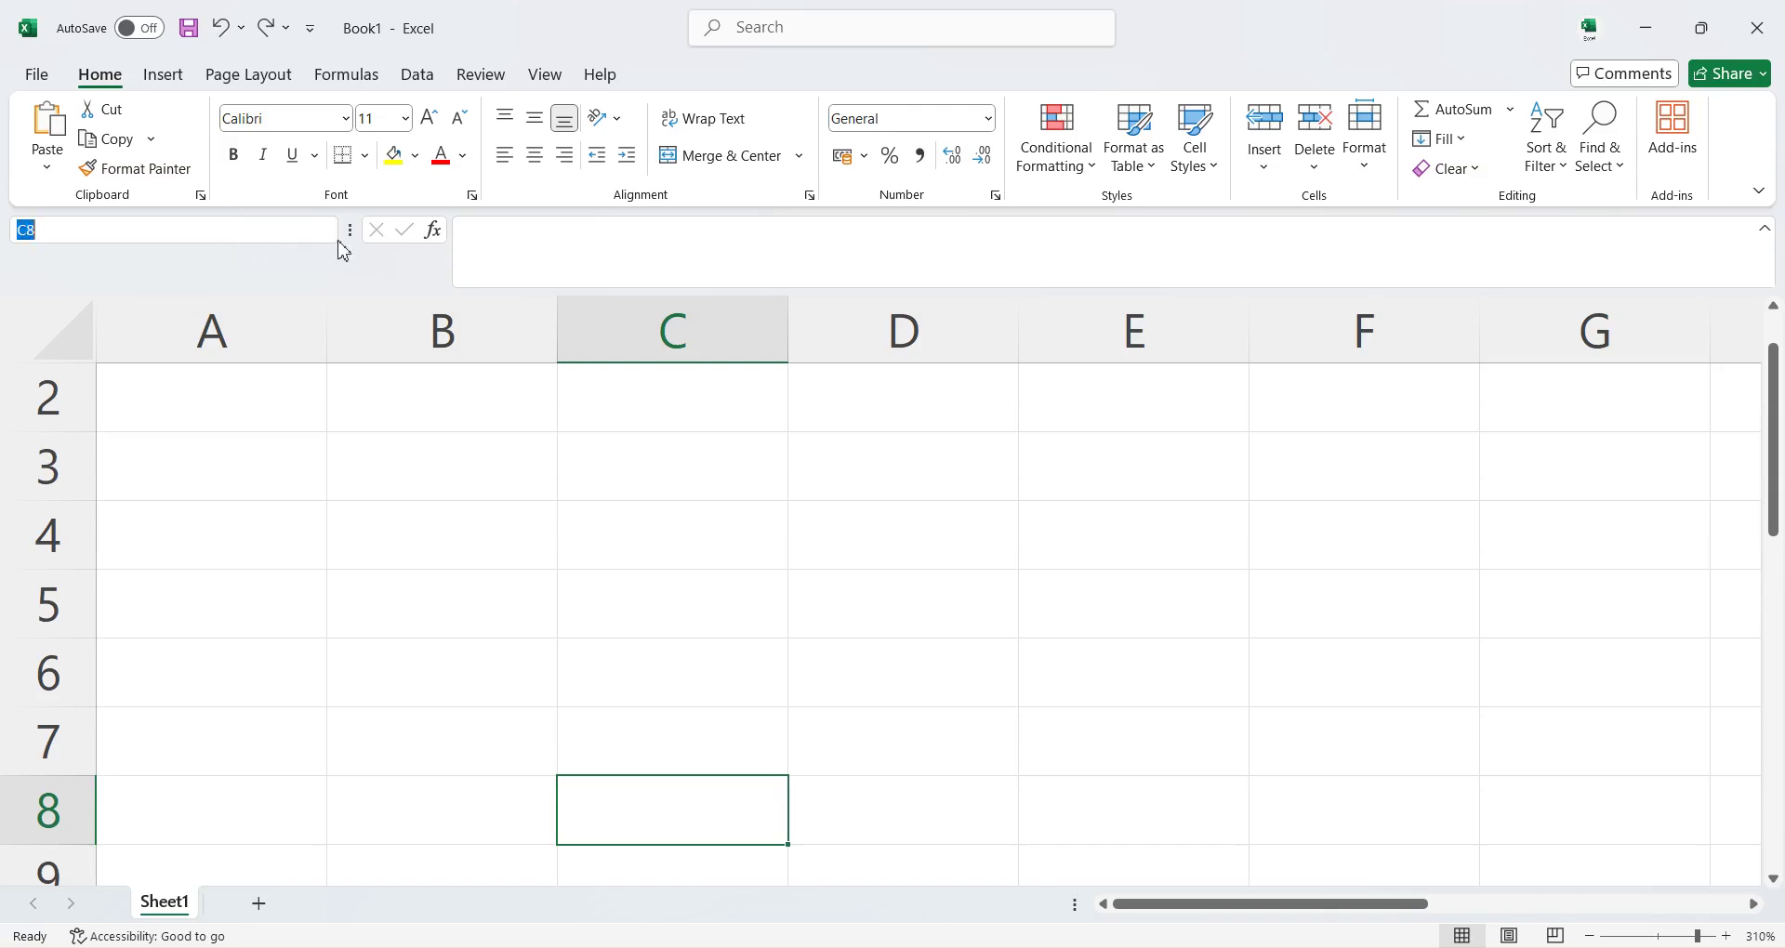
pyautogui.moveTo(348, 244); pyautogui.dragTo(470, 277)
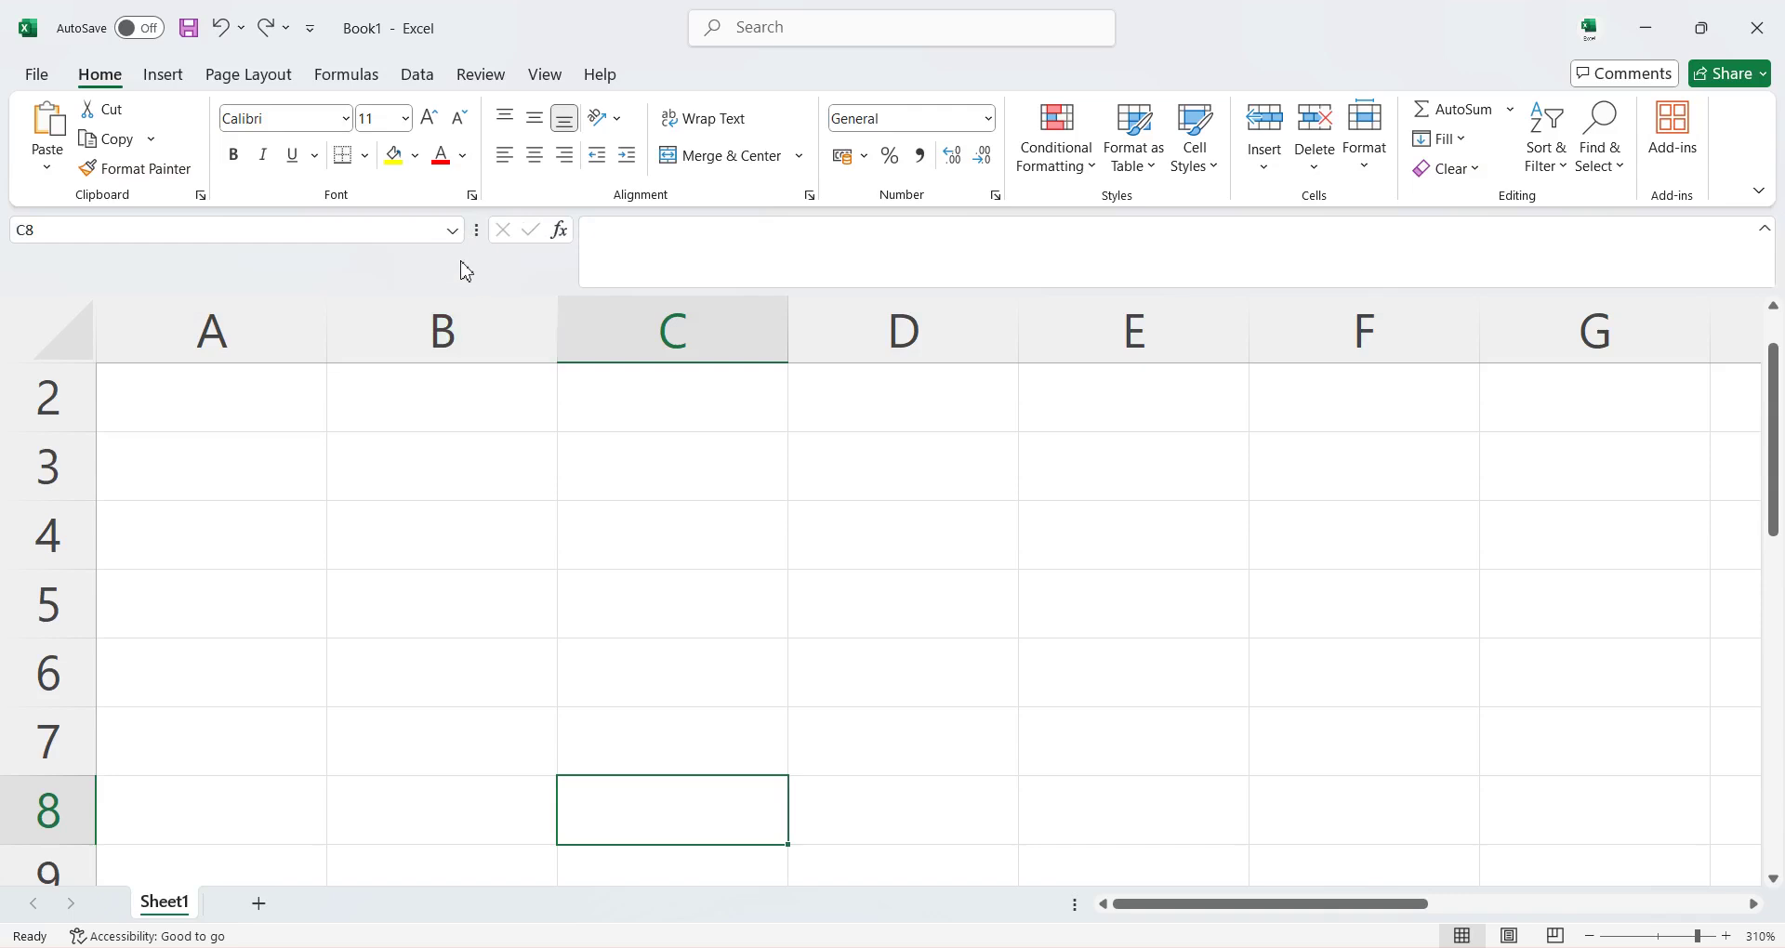
# Step: Select the entire worksheet and read its total rows and columns in the Name Box
pyautogui.click(79, 346)
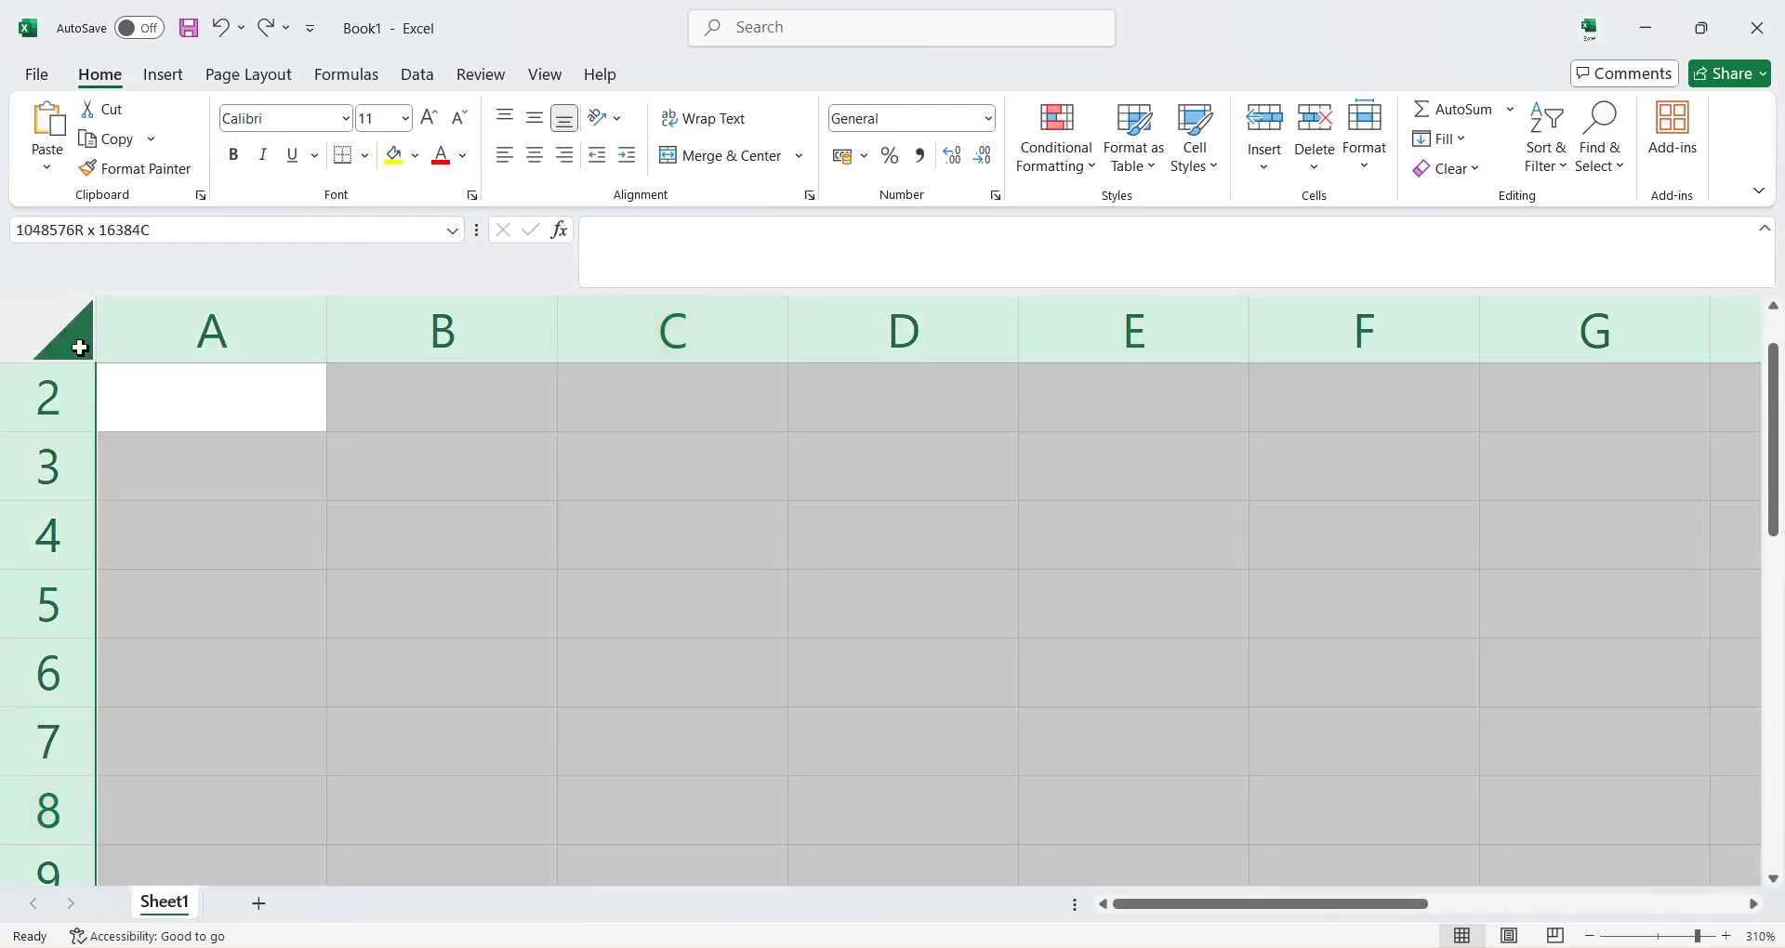
pyautogui.click(79, 347)
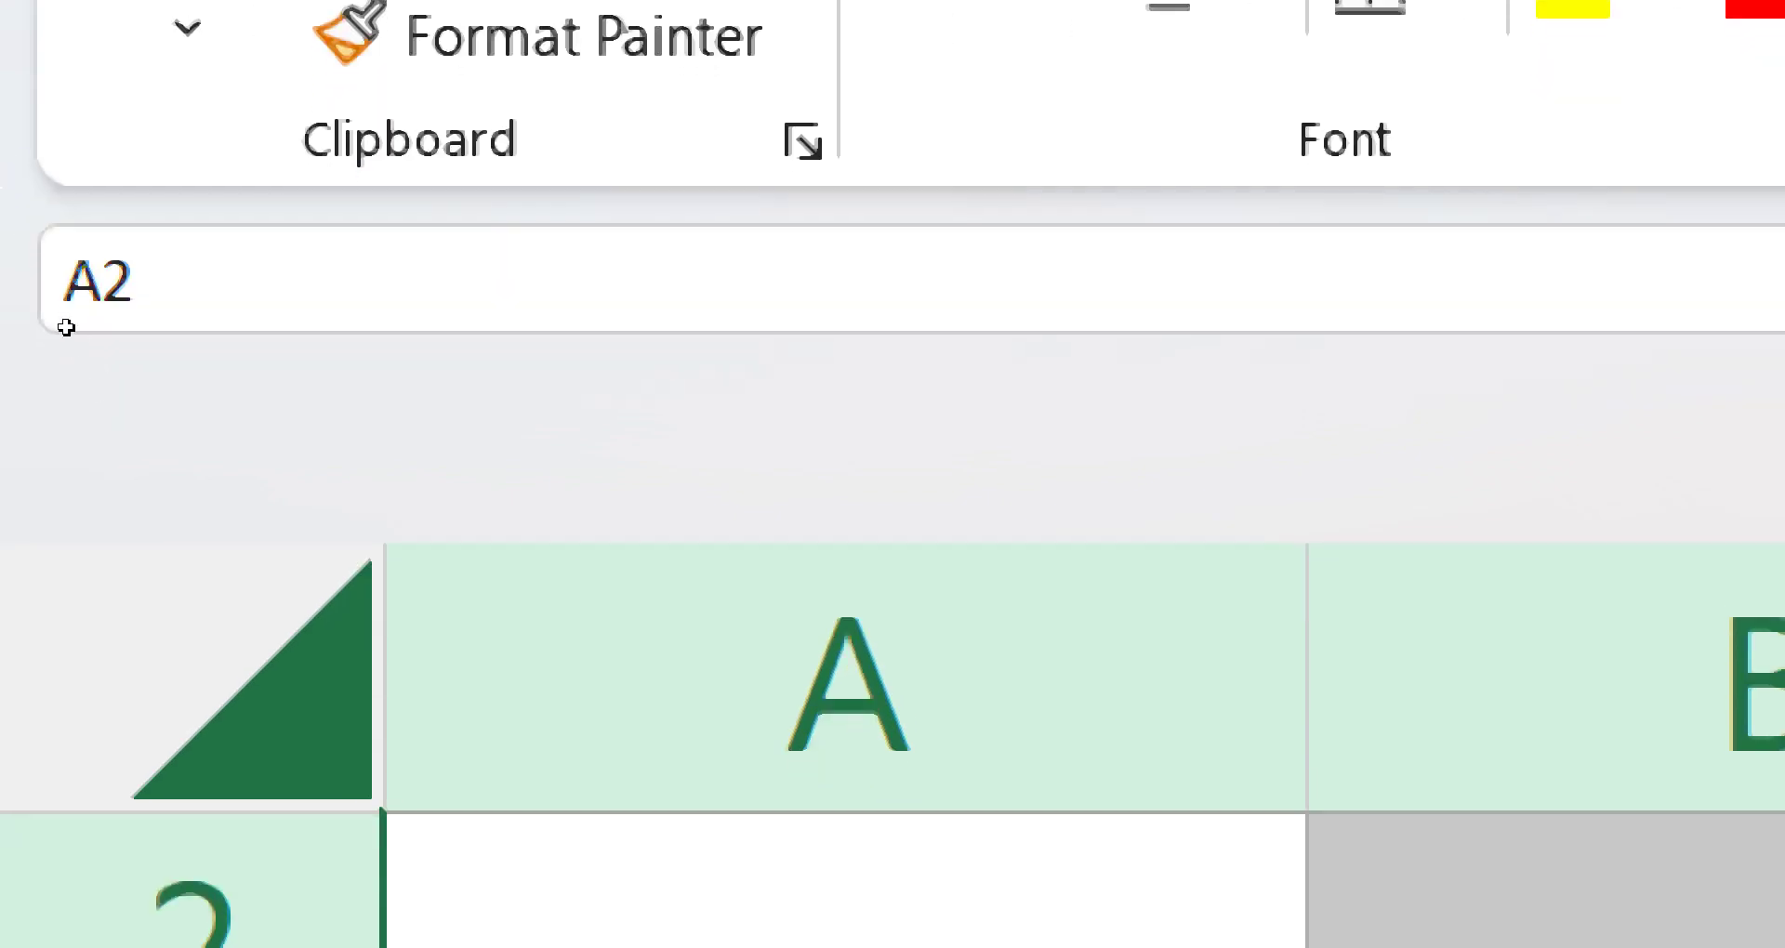
pyautogui.click(72, 341)
pyautogui.click(74, 341)
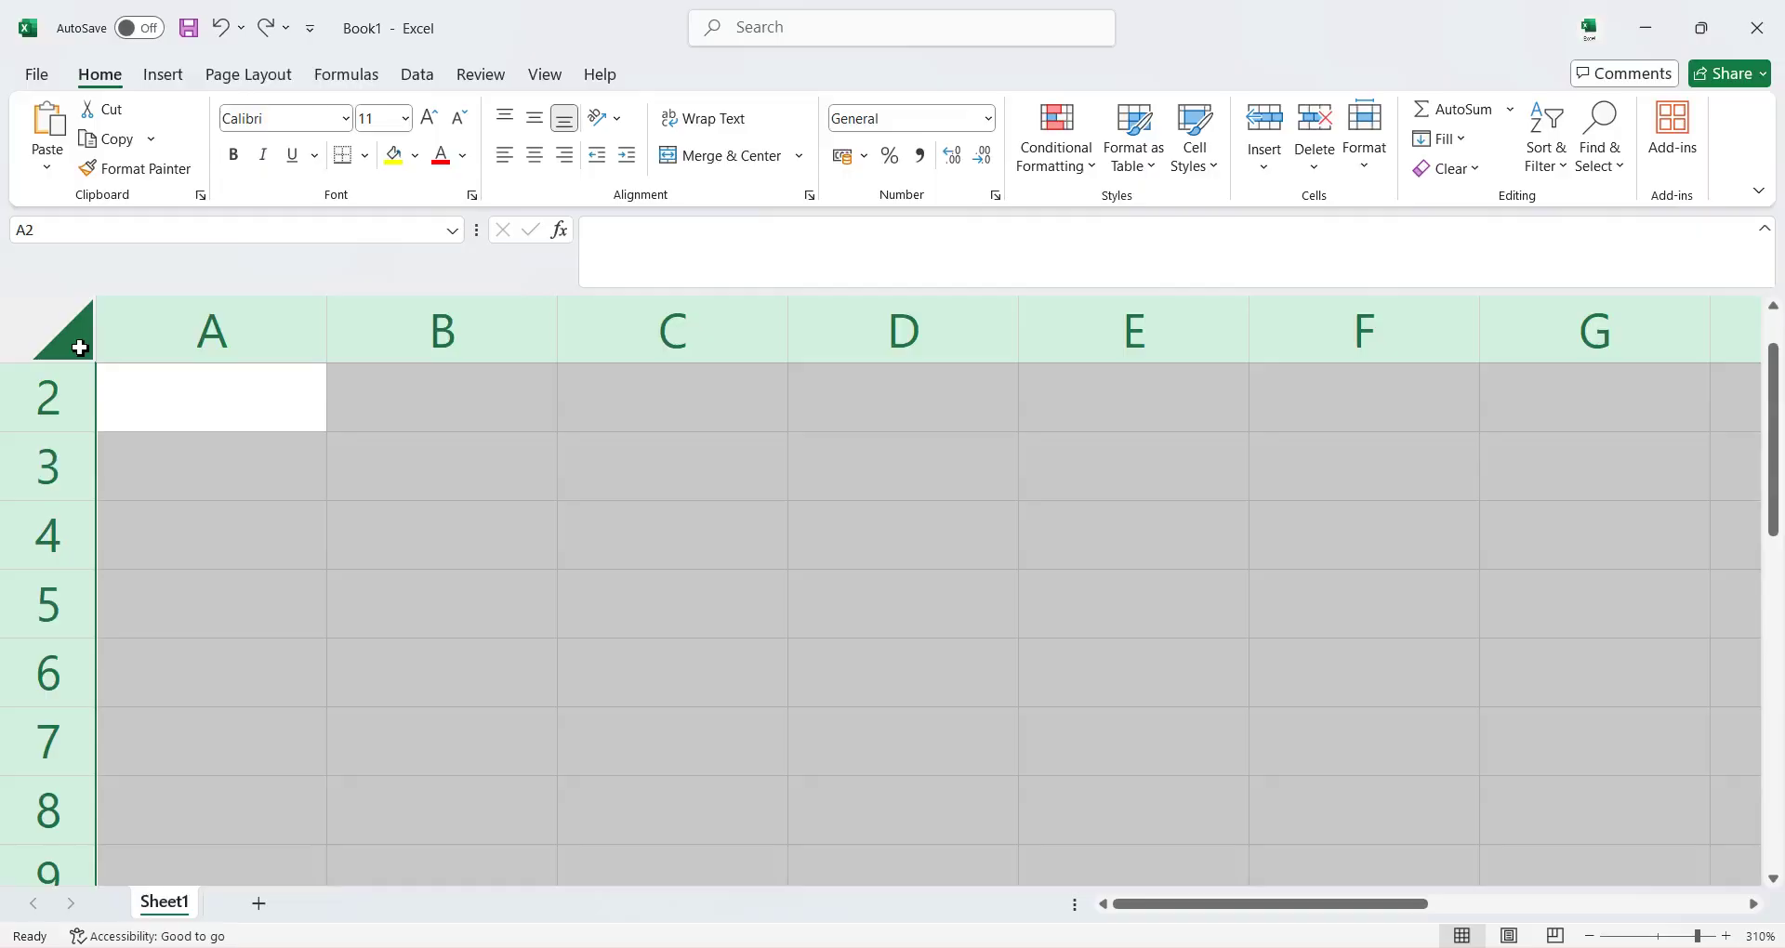
# Step: Zoom the worksheet out to 102% and select all of its cells from A1
pyautogui.scroll(-15, 382, 522)
pyautogui.scroll(-3, 394, 519)
pyautogui.scroll(10, 393, 501)
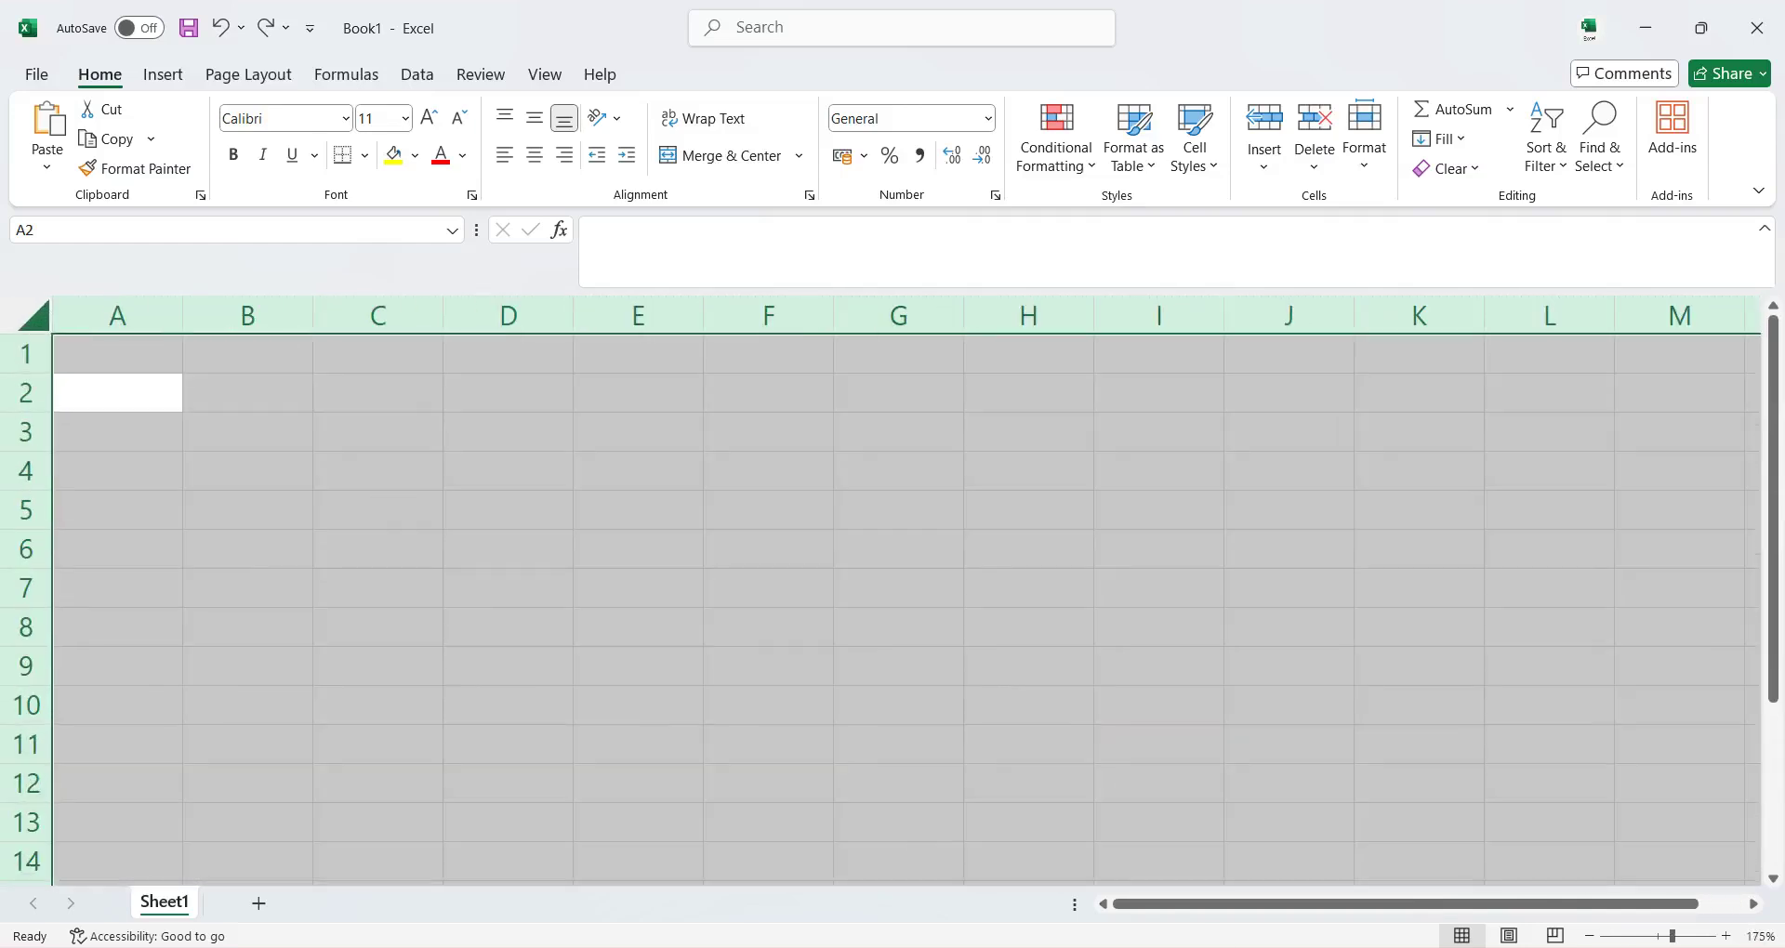
pyautogui.moveTo(1672, 937); pyautogui.dragTo(1659, 936)
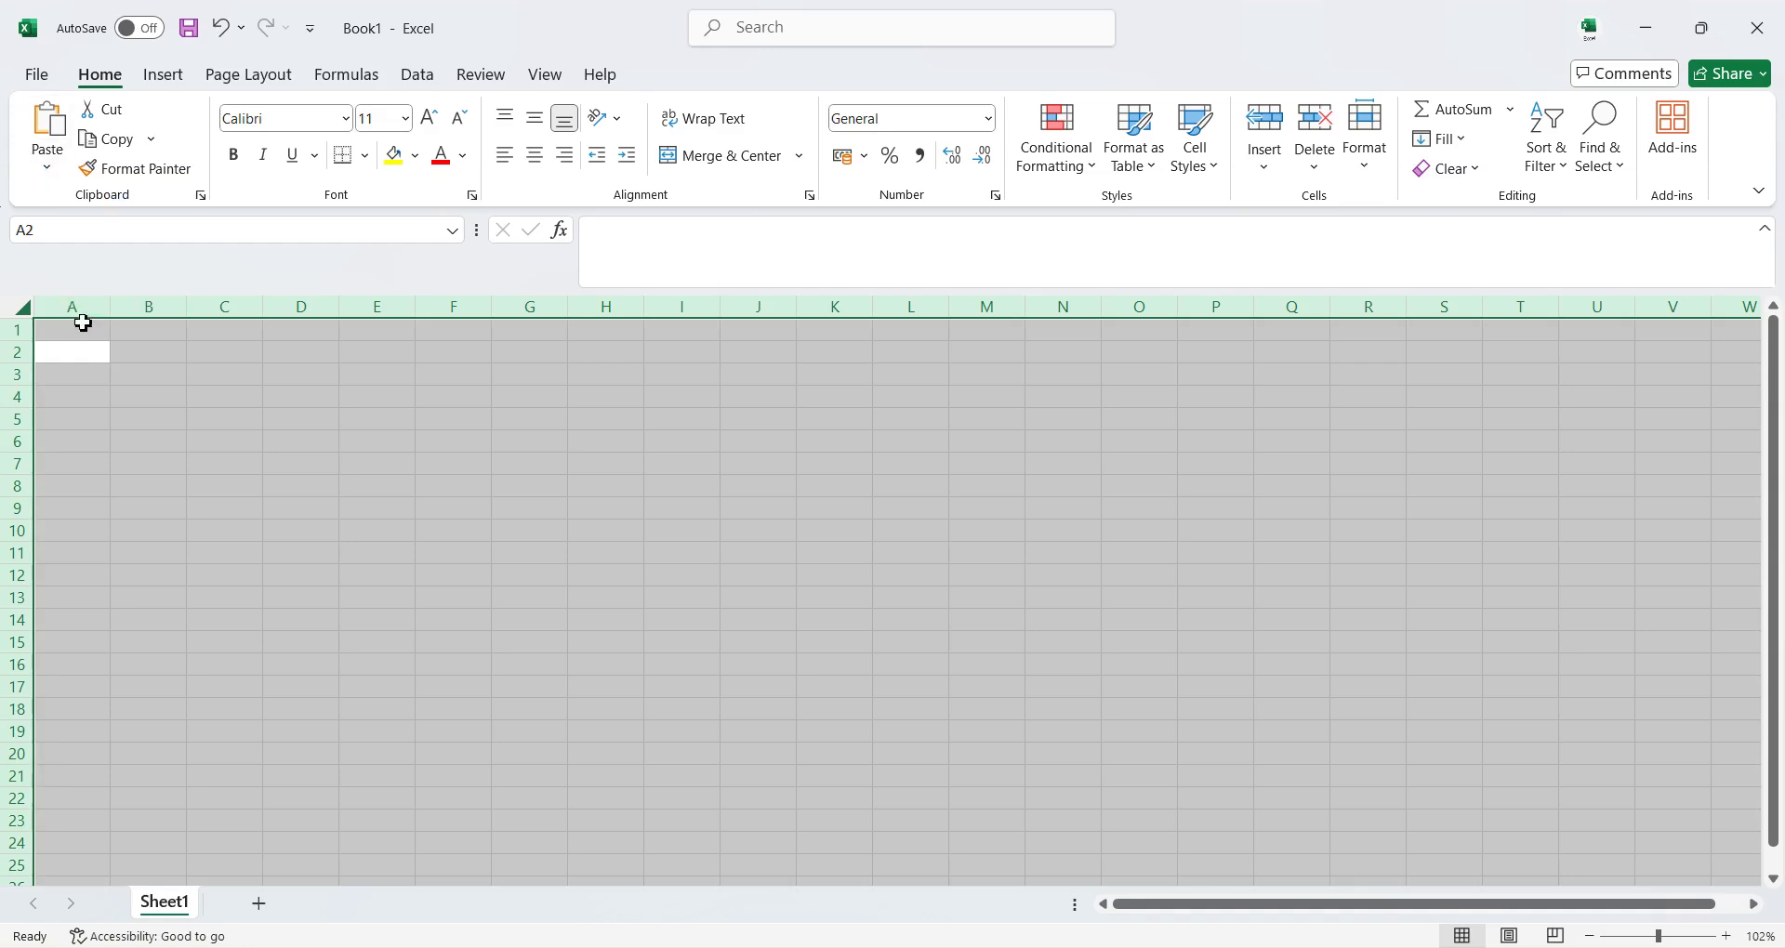
pyautogui.click(22, 312)
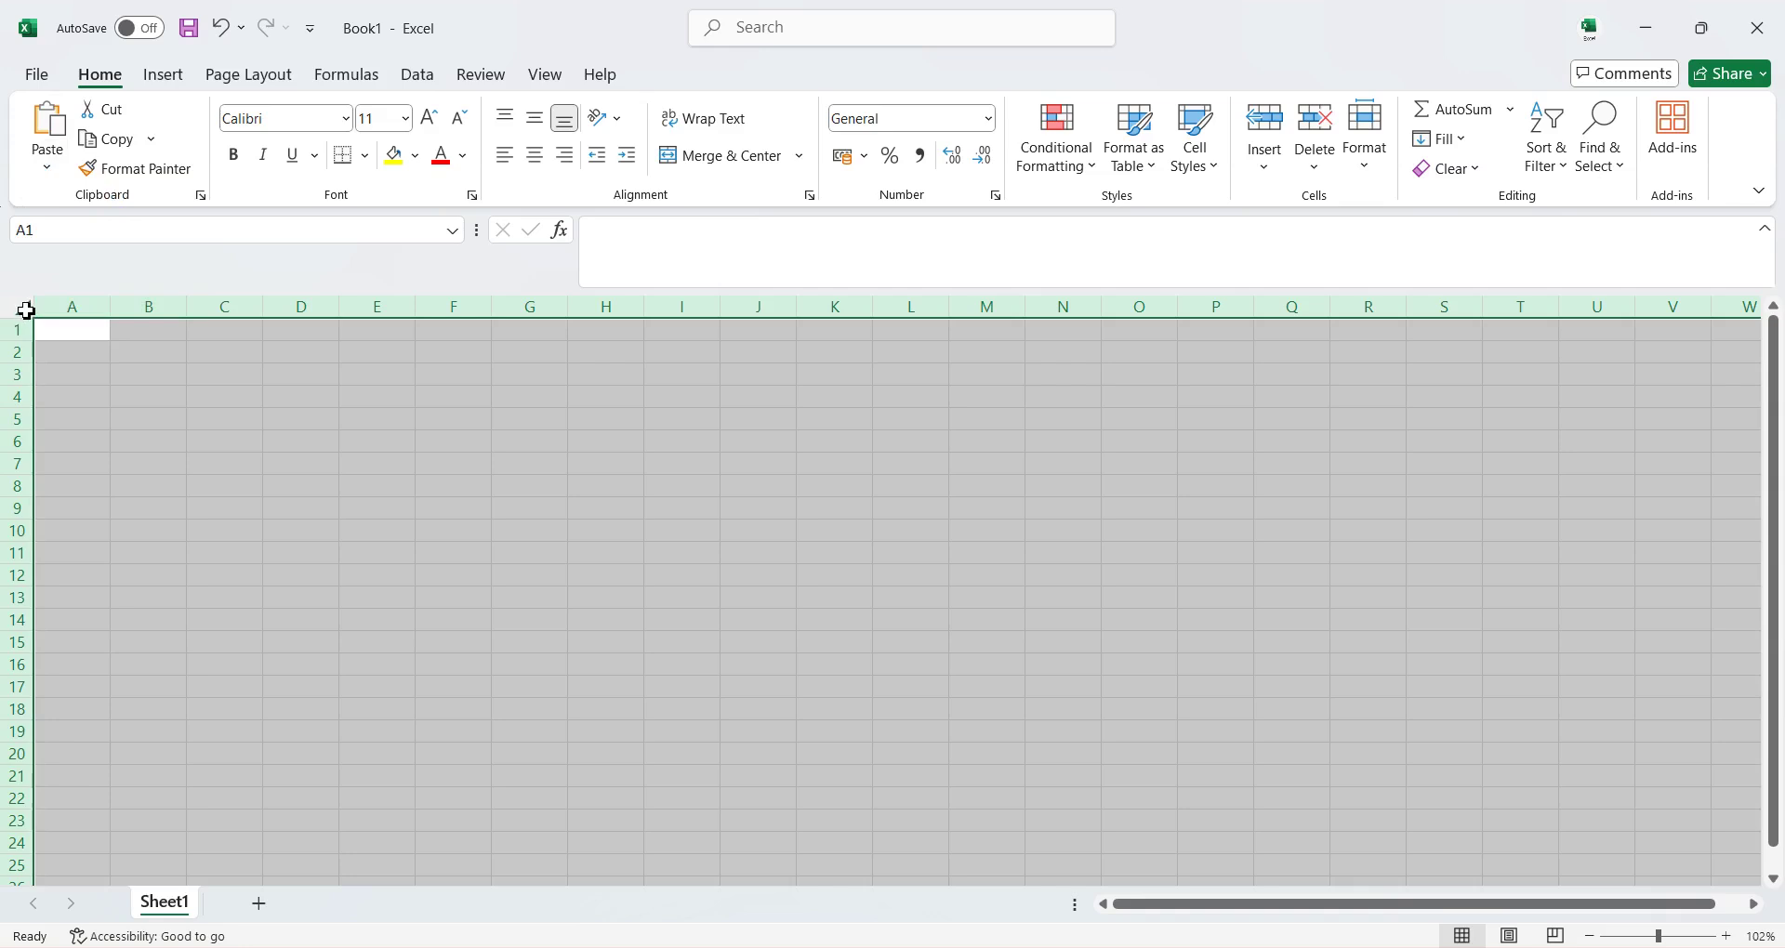
pyautogui.click(26, 311)
# Step: Slightly narrow the Name Box and compare its display for cells B3 and D4 and the whole-sheet selection
pyautogui.click(224, 242)
pyautogui.moveTo(476, 237); pyautogui.dragTo(438, 265)
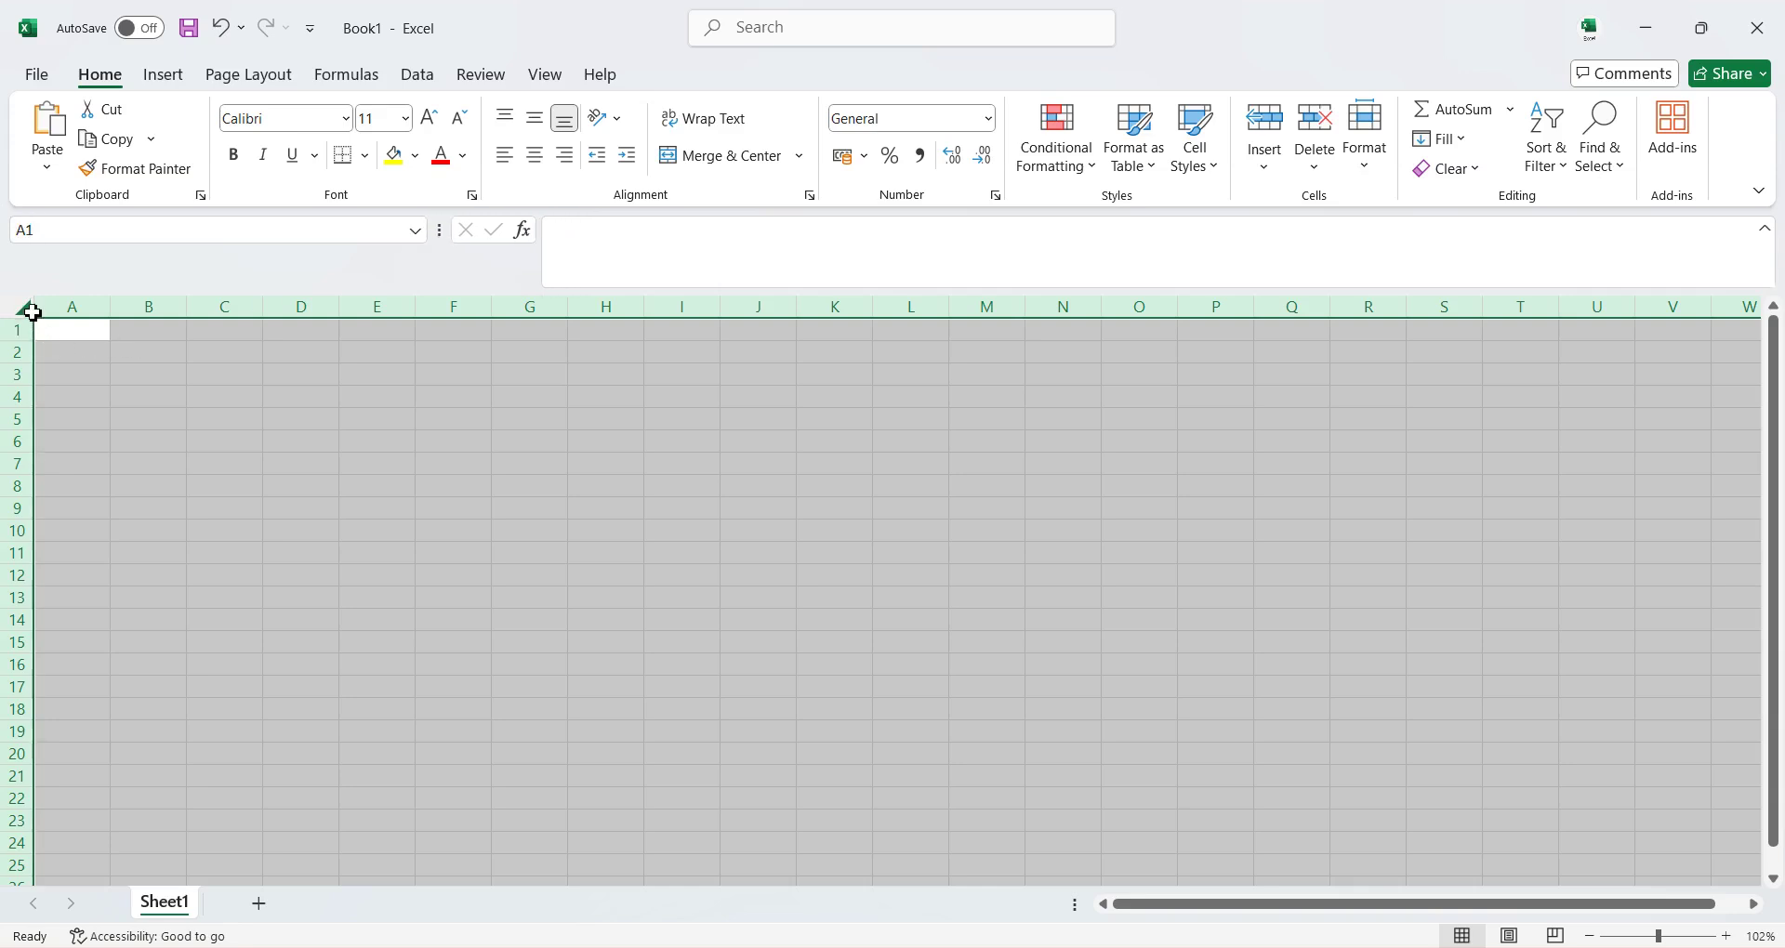
pyautogui.click(158, 372)
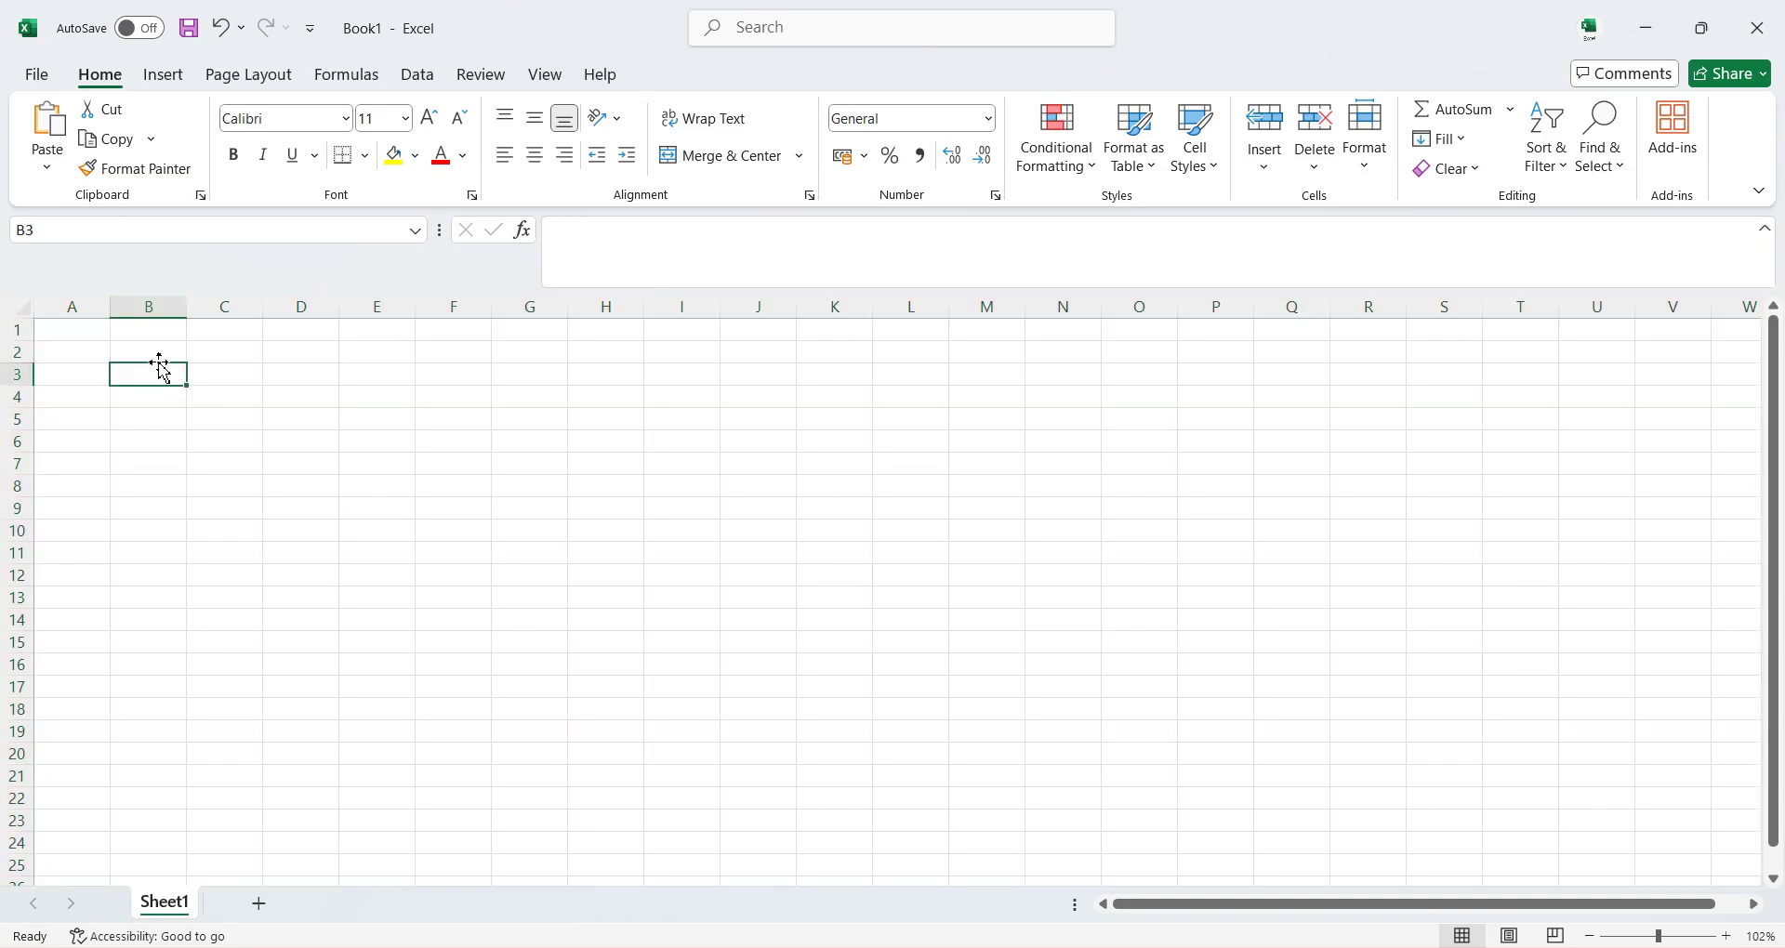
pyautogui.click(272, 402)
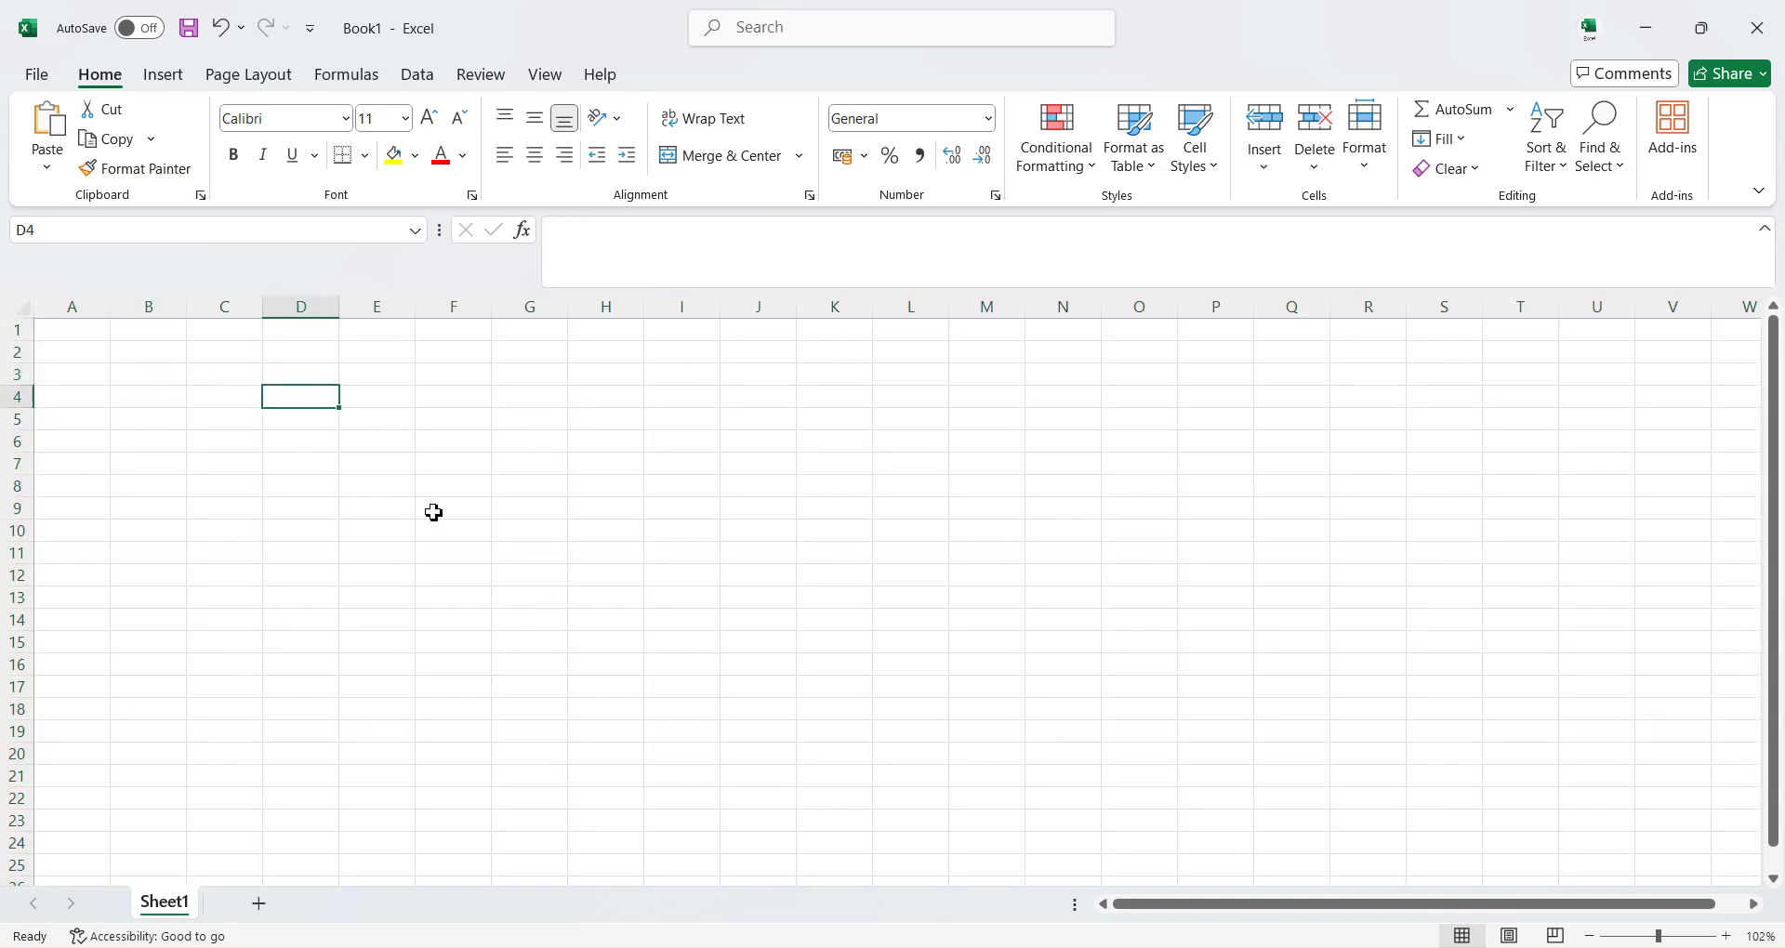
pyautogui.click(28, 309)
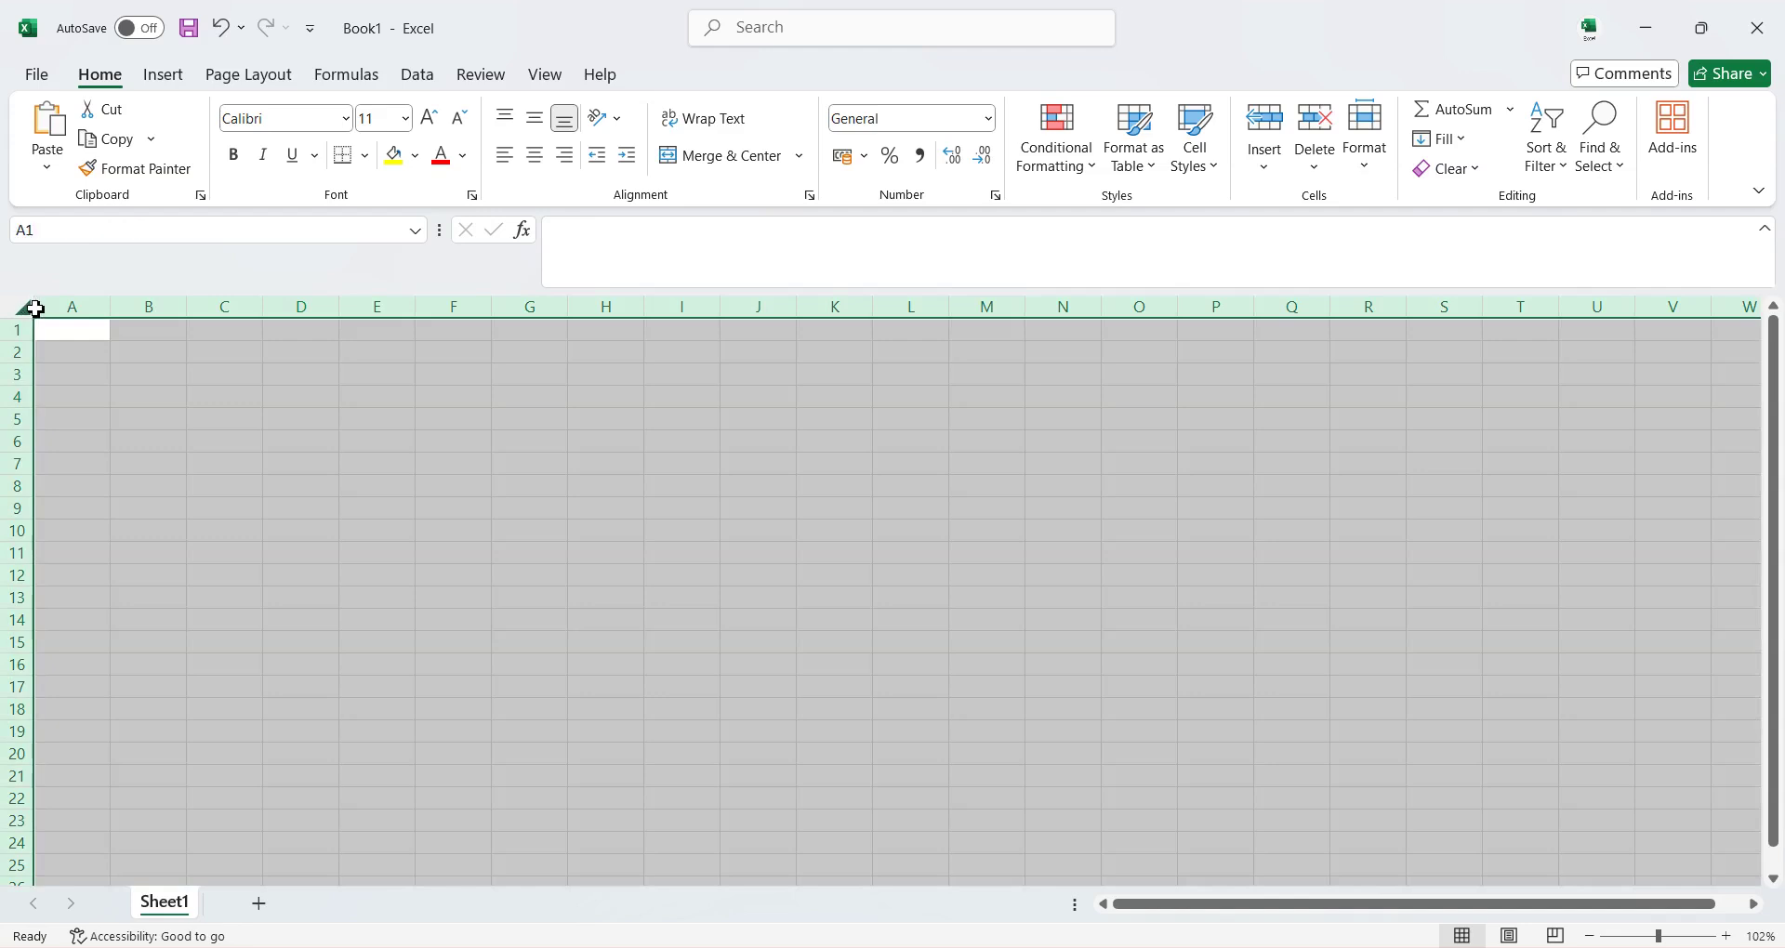
pyautogui.click(34, 310)
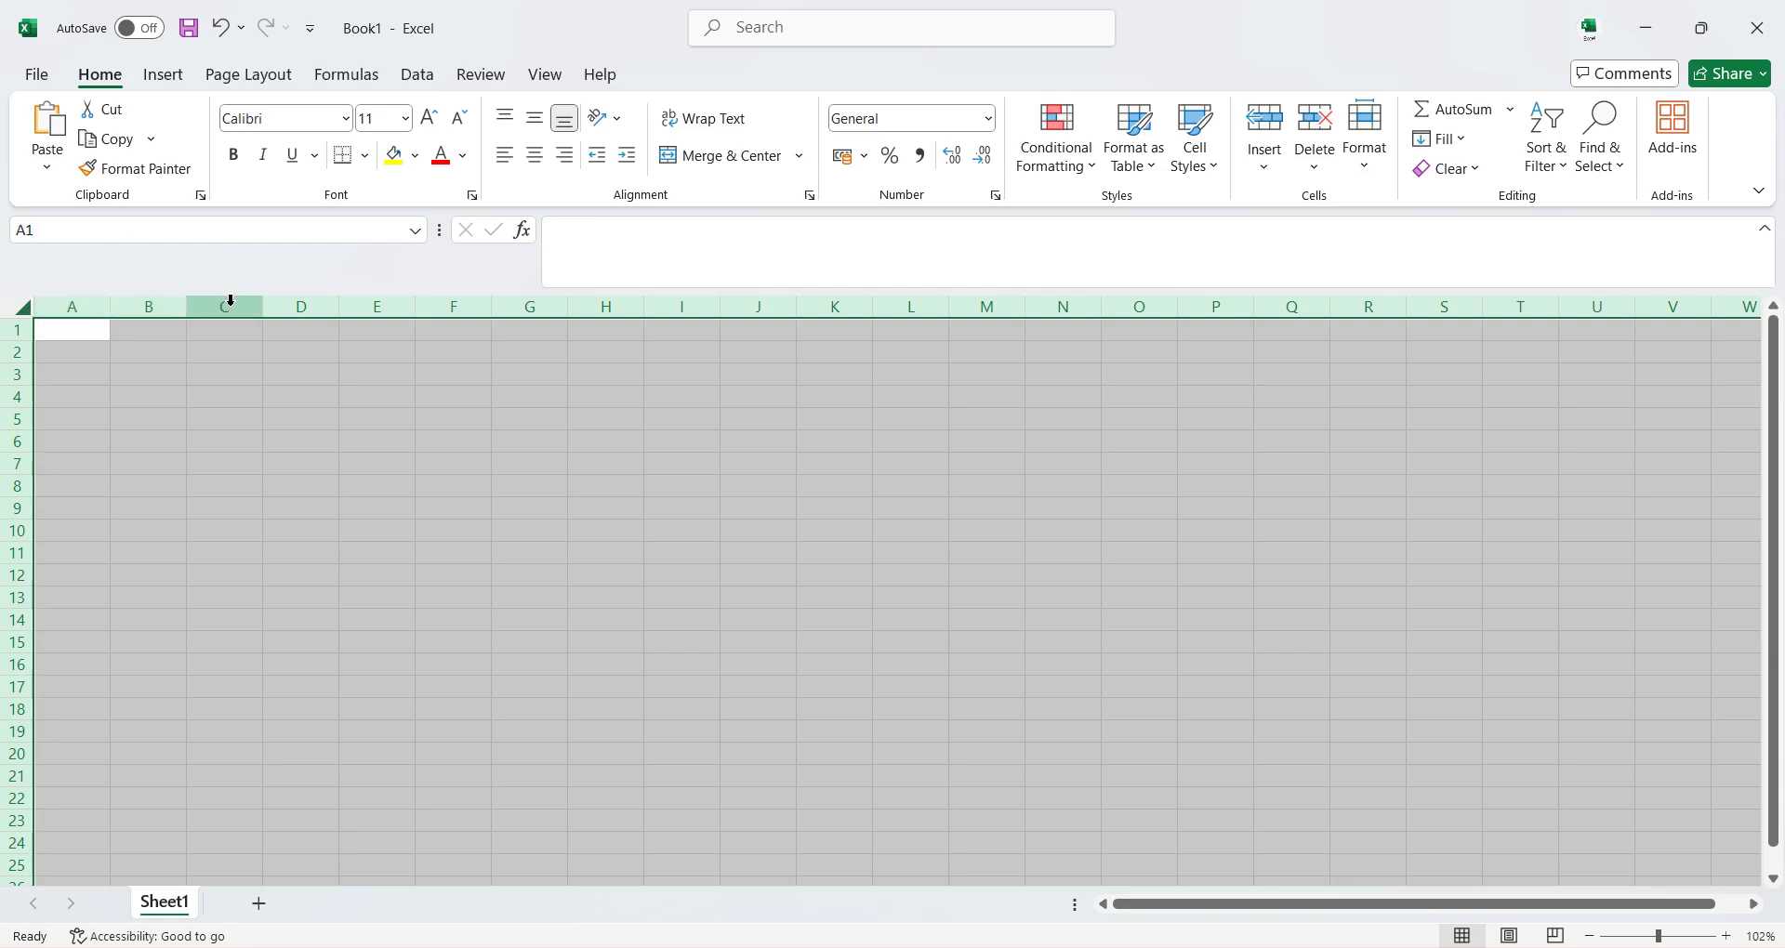
# Step: Shrink the Name Box and widen it again to show the full row and column count of the whole-sheet selection
pyautogui.click(421, 232)
pyautogui.click(424, 233)
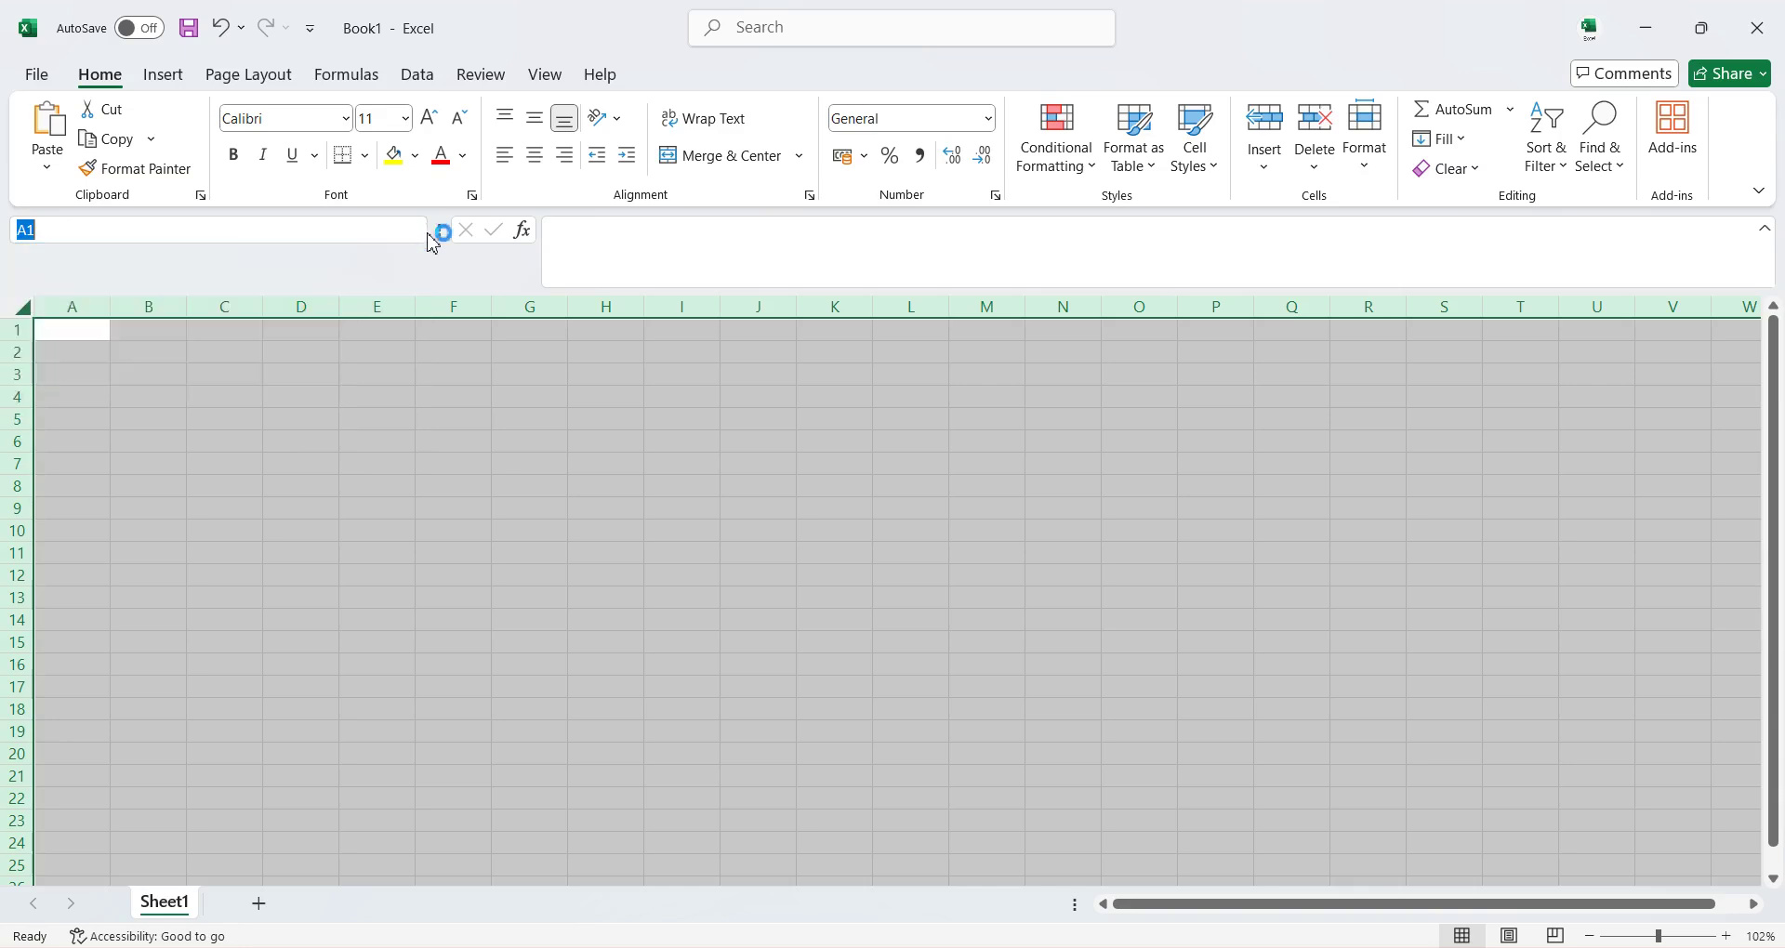
pyautogui.moveTo(427, 232); pyautogui.dragTo(129, 247)
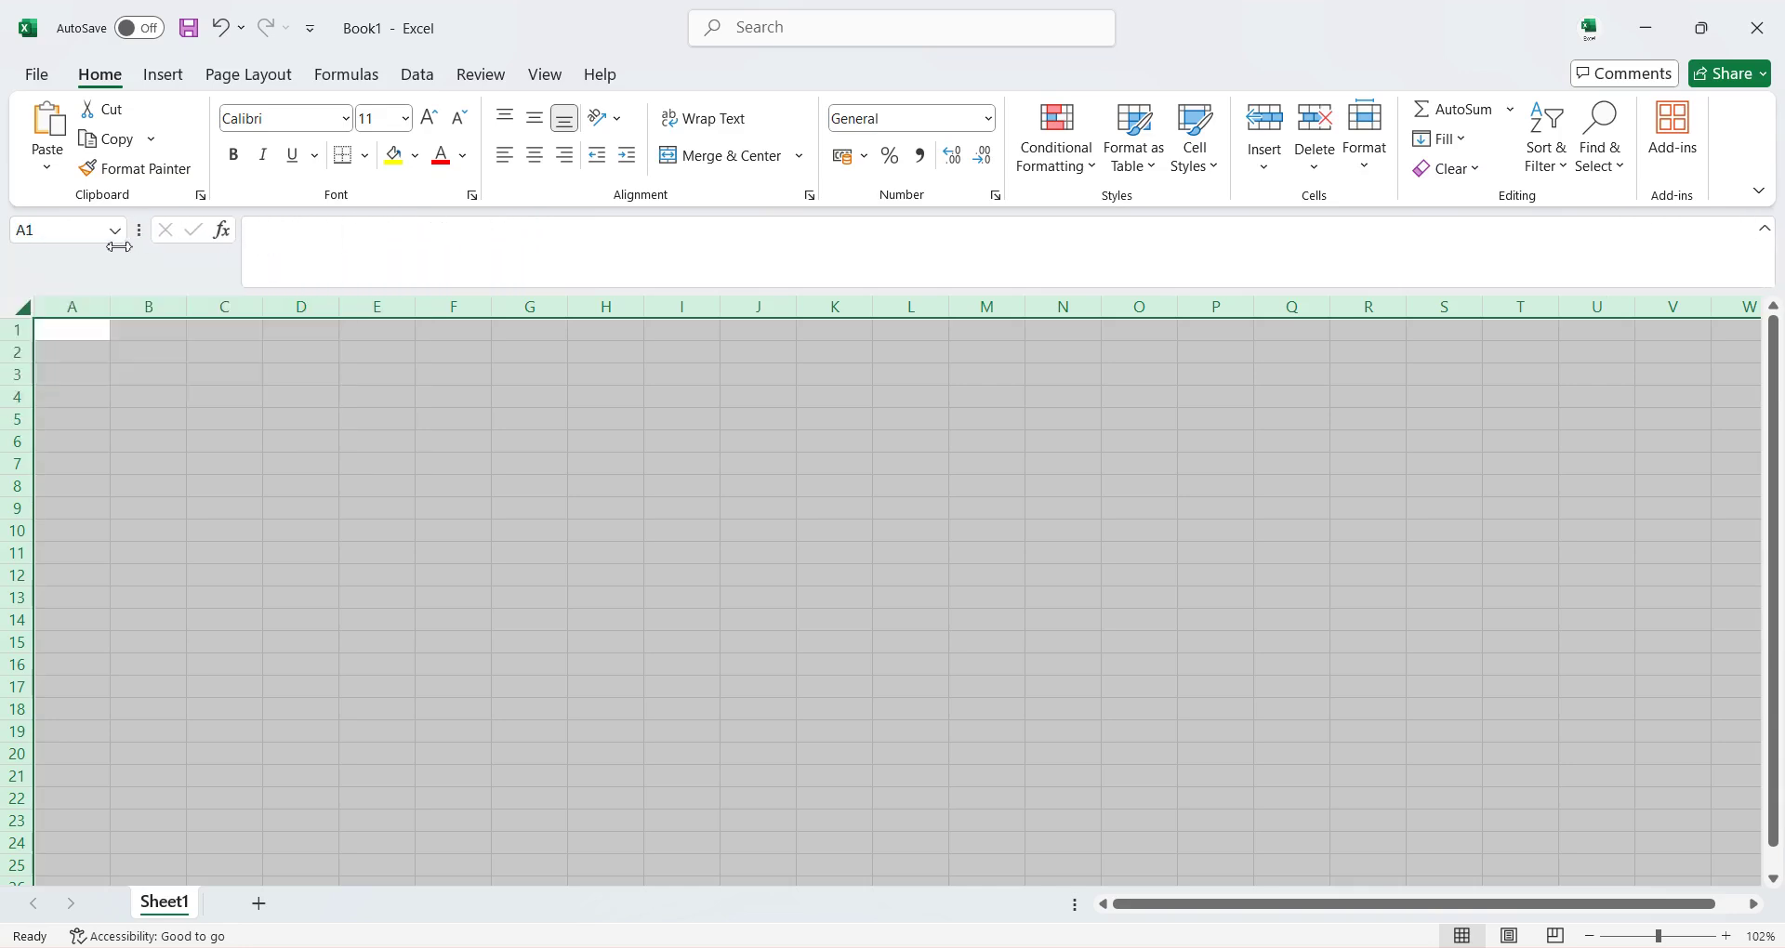
pyautogui.click(21, 313)
pyautogui.moveTo(121, 234)
pyautogui.mouseDown()
pyautogui.moveTo(81, 238)
pyautogui.moveTo(113, 255)
pyautogui.mouseUp()
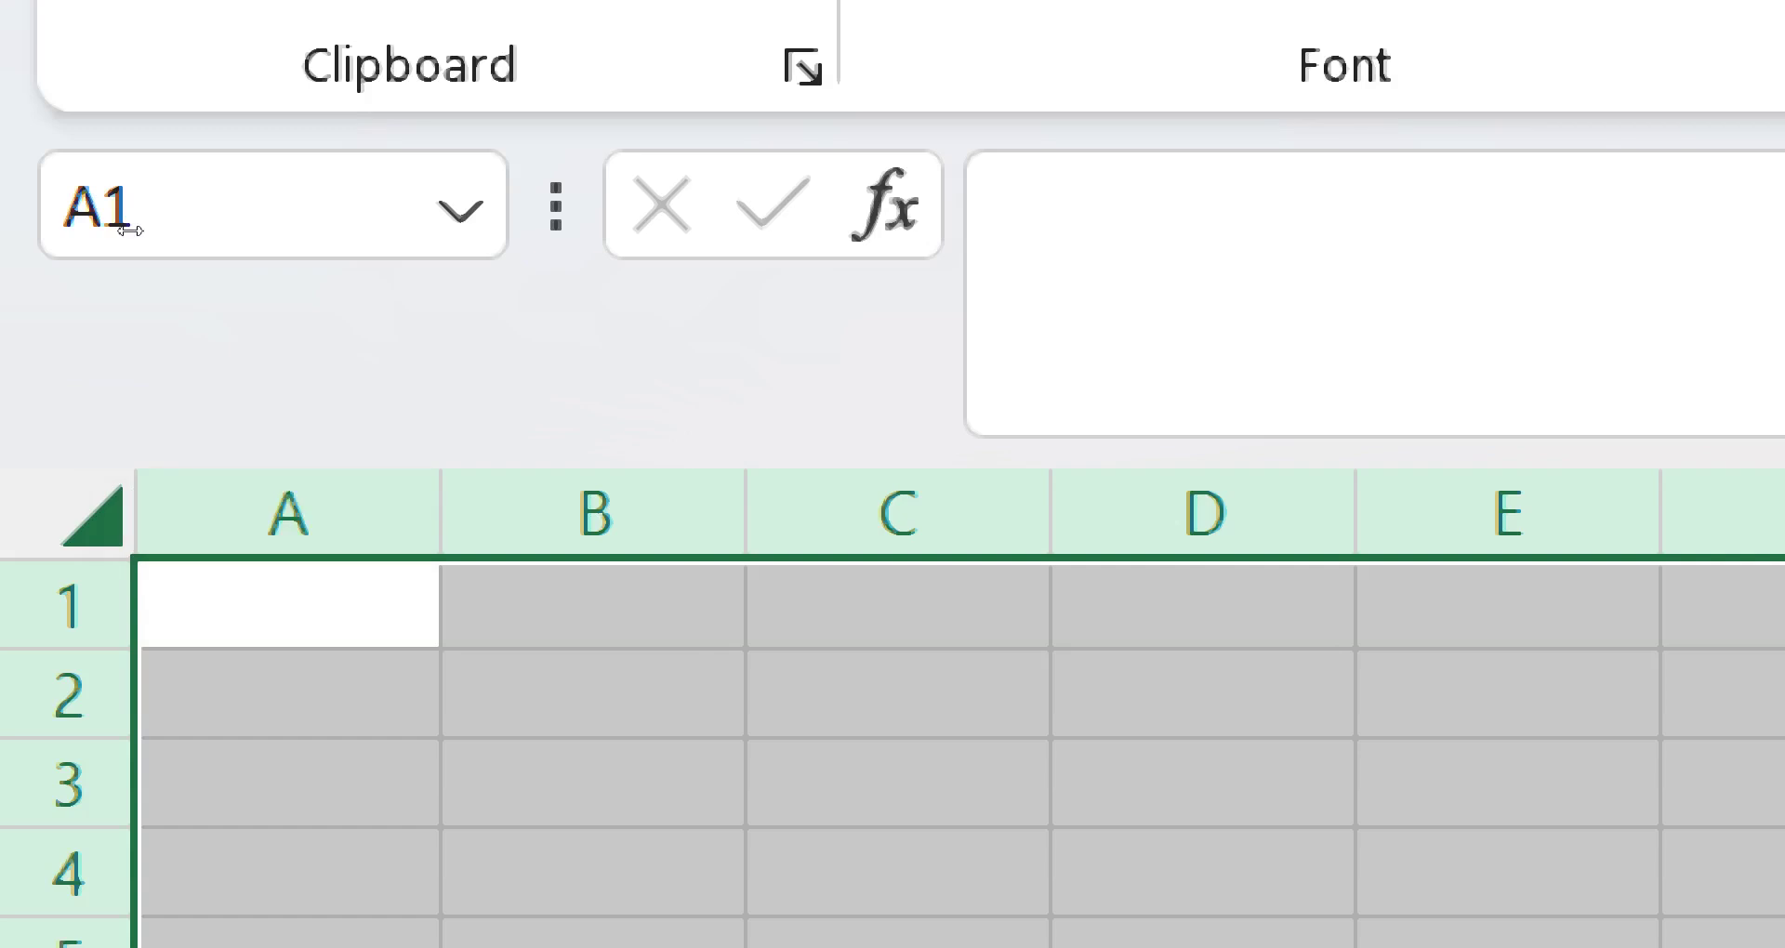
pyautogui.moveTo(132, 231); pyautogui.dragTo(313, 251)
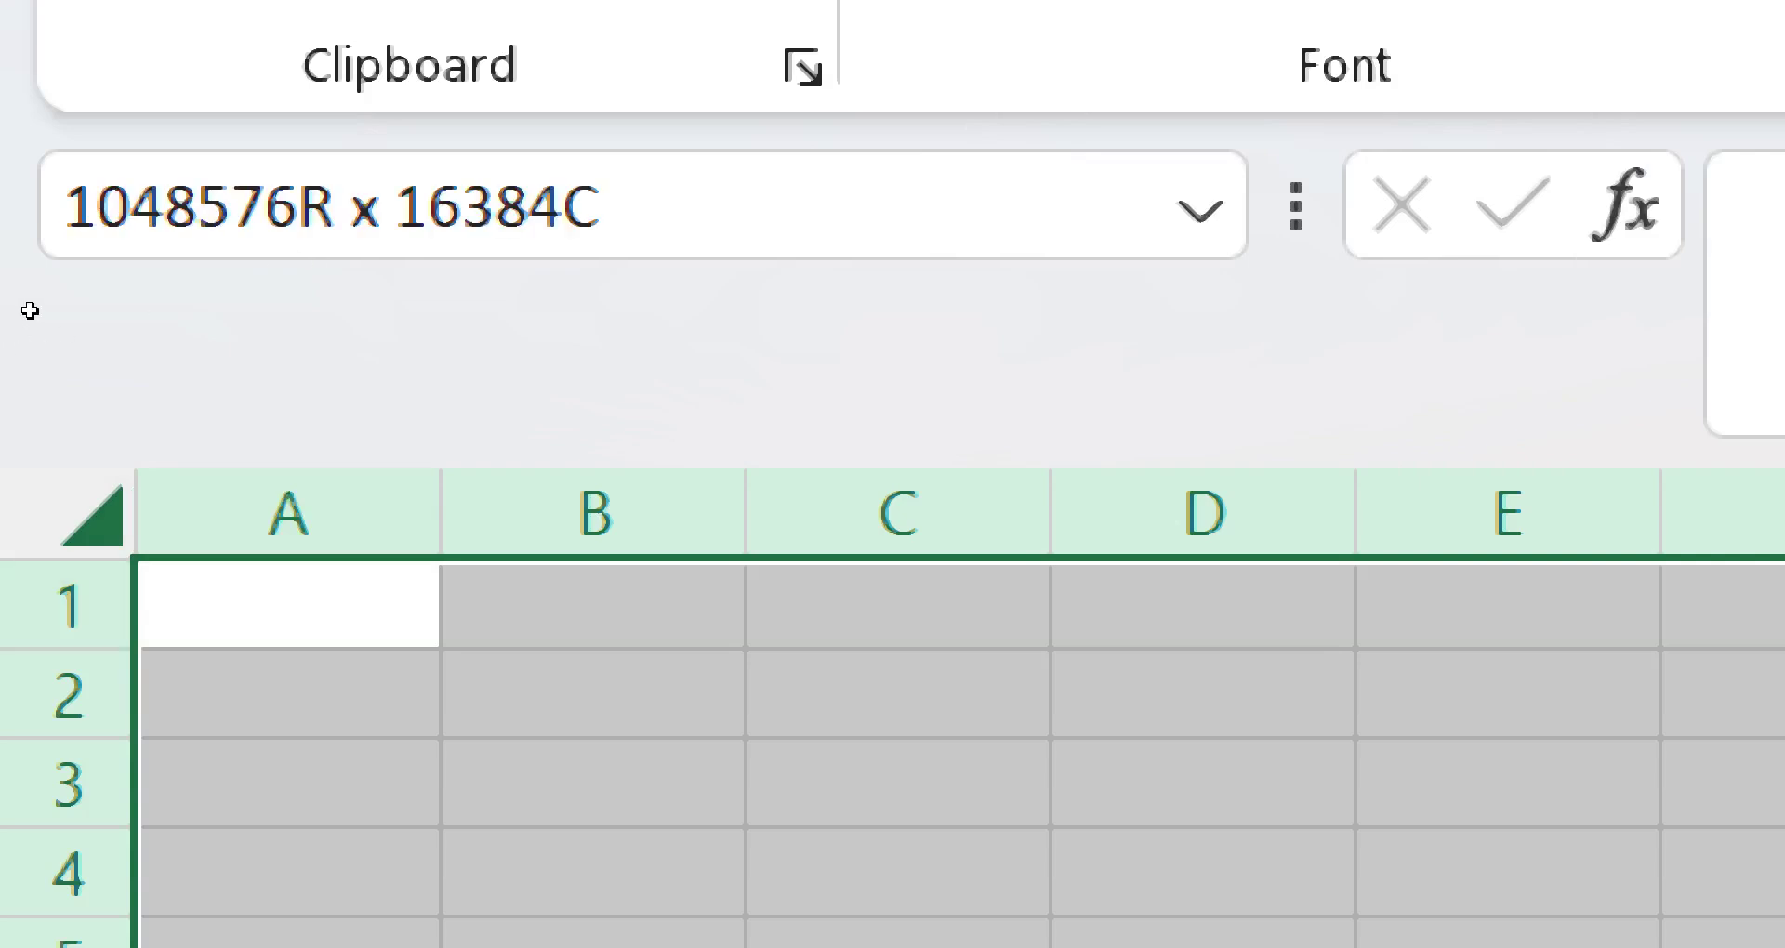
pyautogui.moveTo(45, 327); pyautogui.dragTo(46, 327)
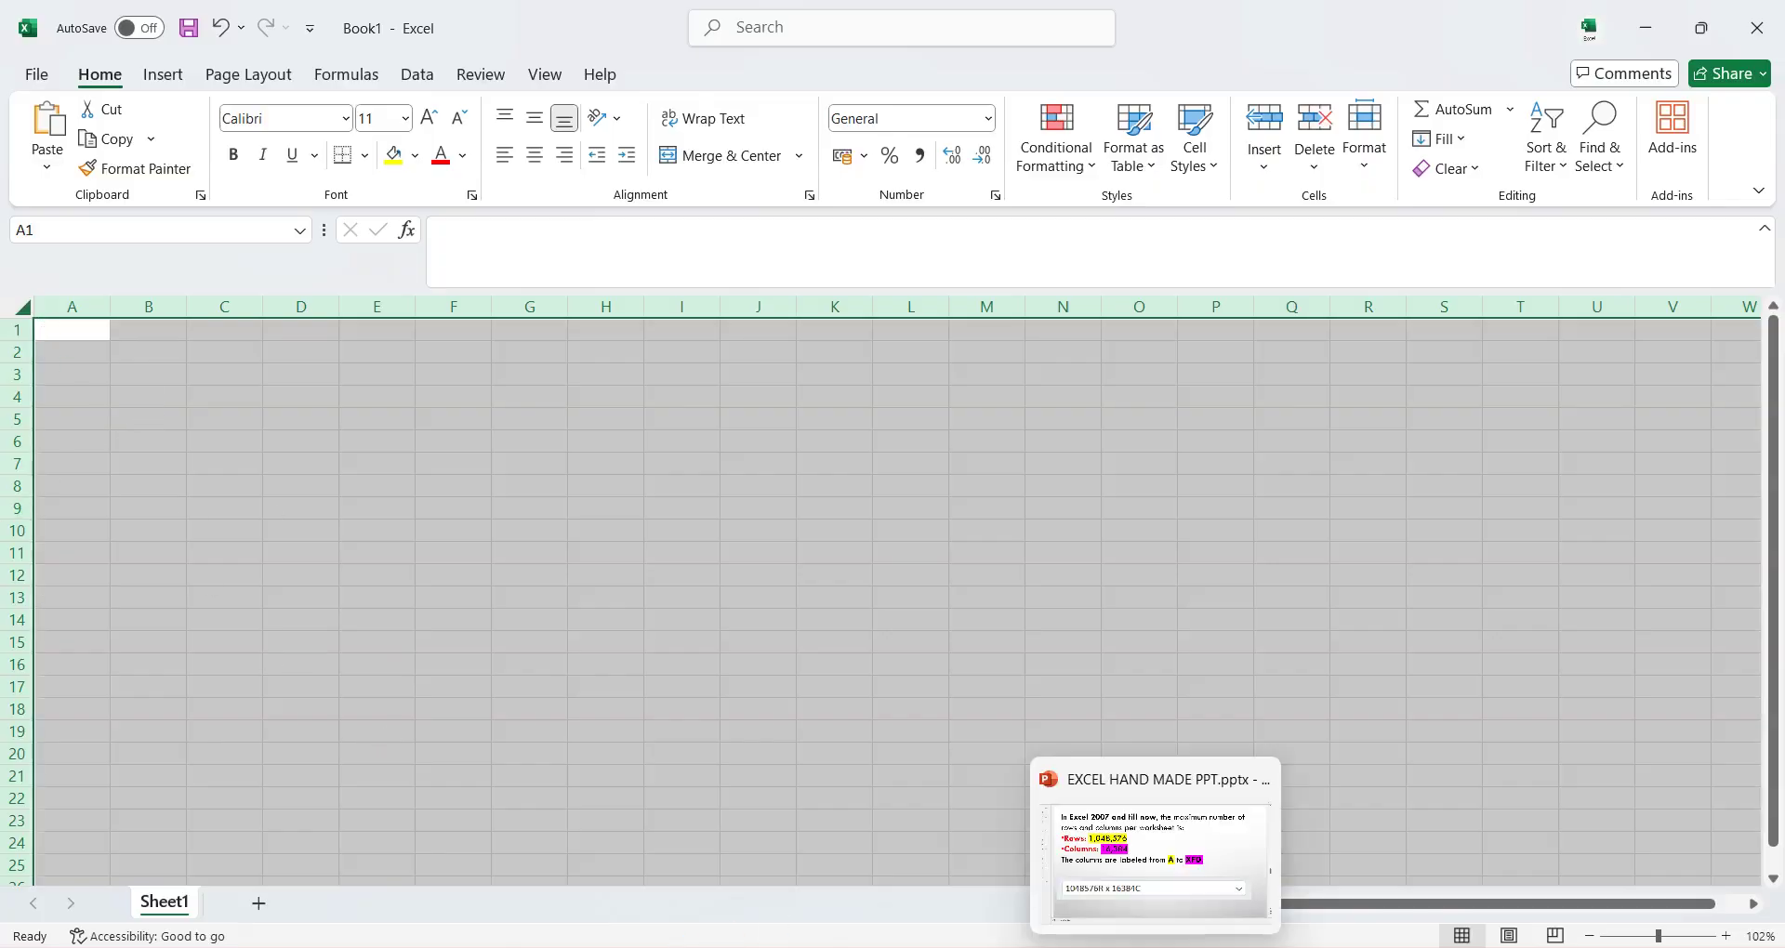
# Step: Switch to the PowerPoint presentation, review the row and column limits, and go to the Name Box slide 13
pyautogui.click(1032, 818)
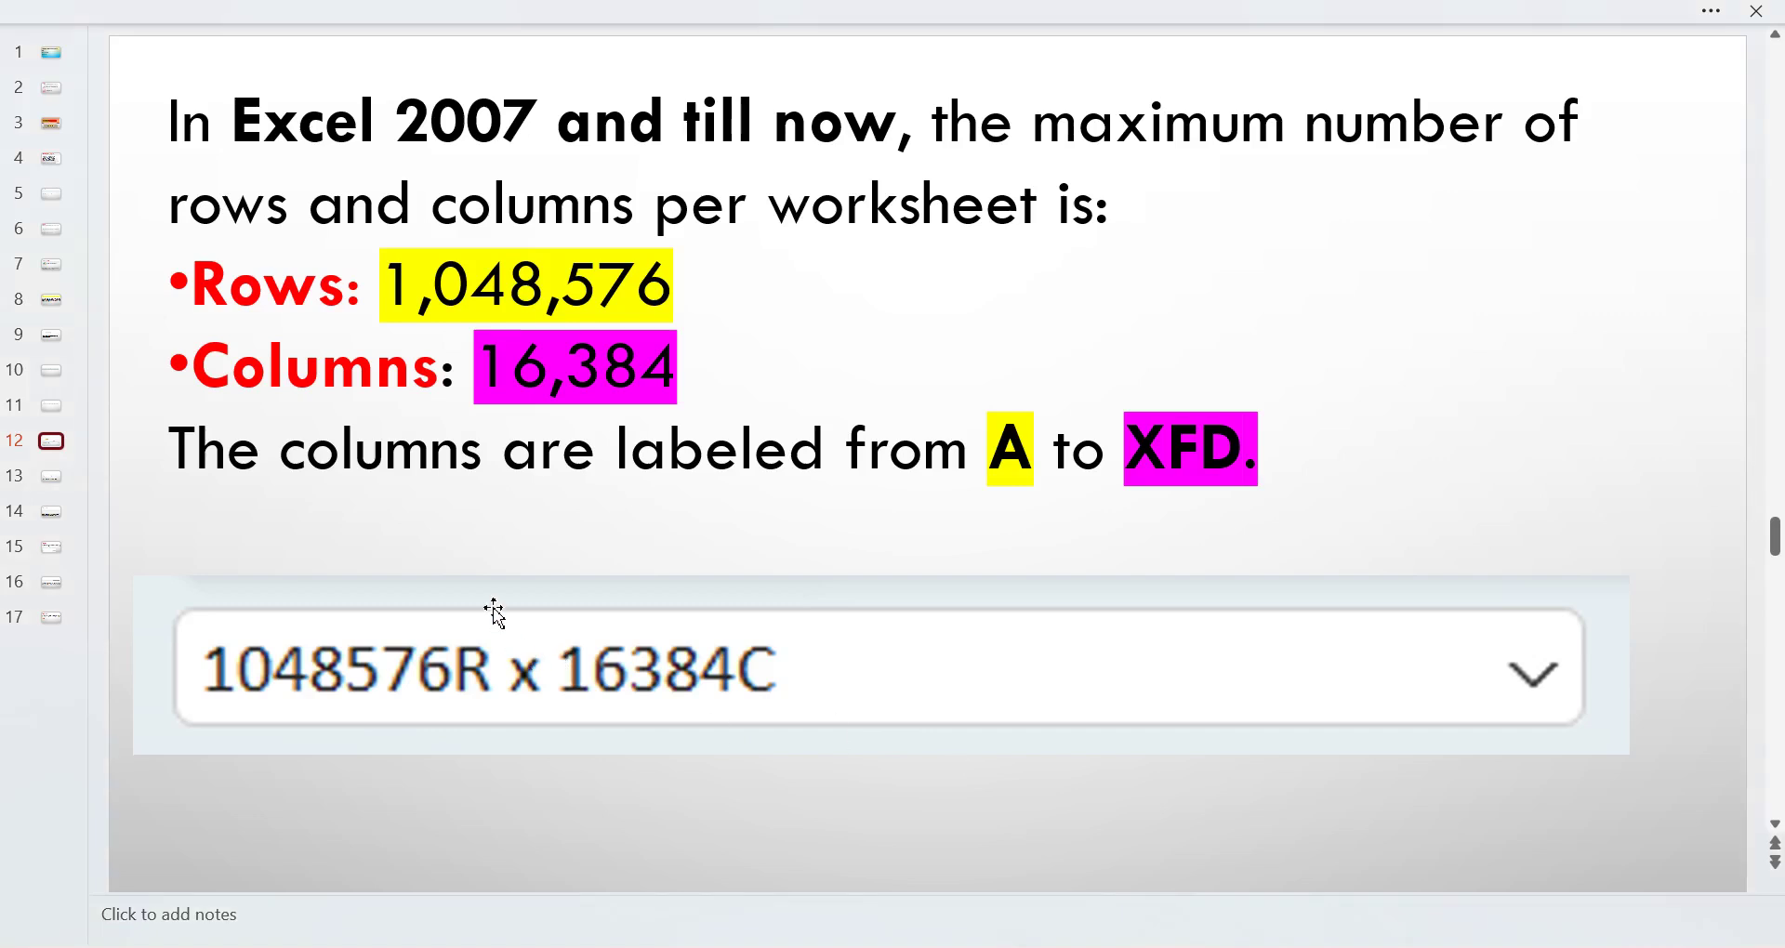
pyautogui.click(64, 486)
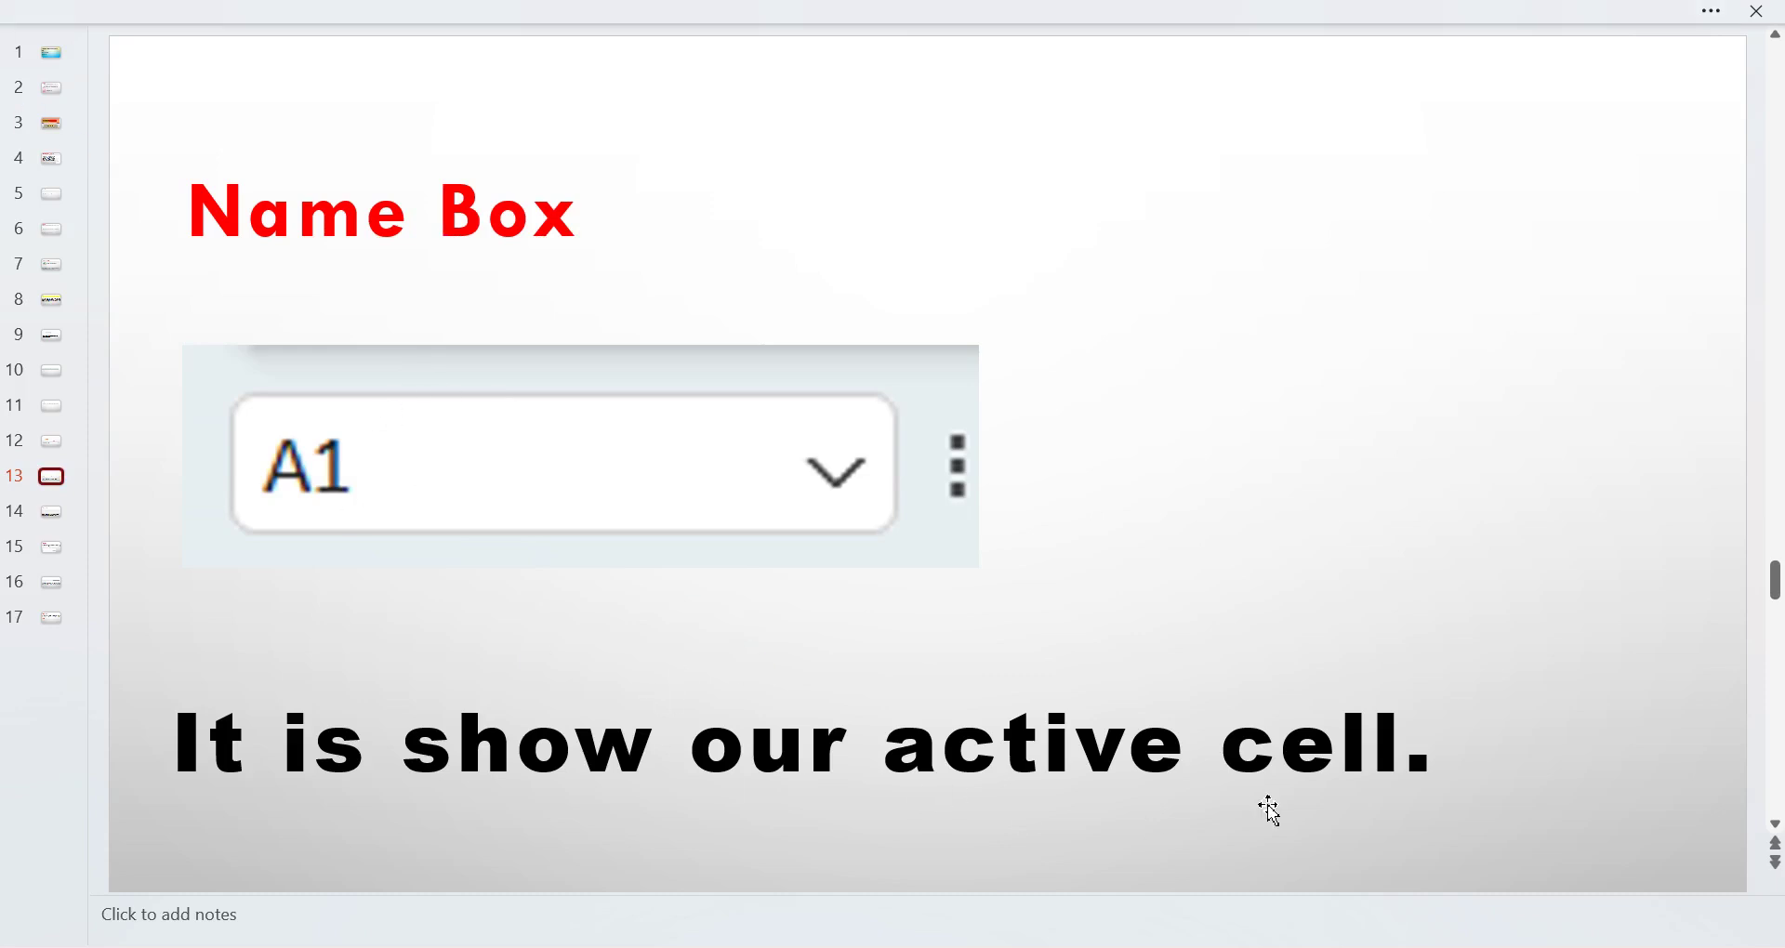
# Step: Switch back to the Excel workbook, zoom the sheet in to 280%, and select only cell A1
pyautogui.hotkey('alt', 'Tab')
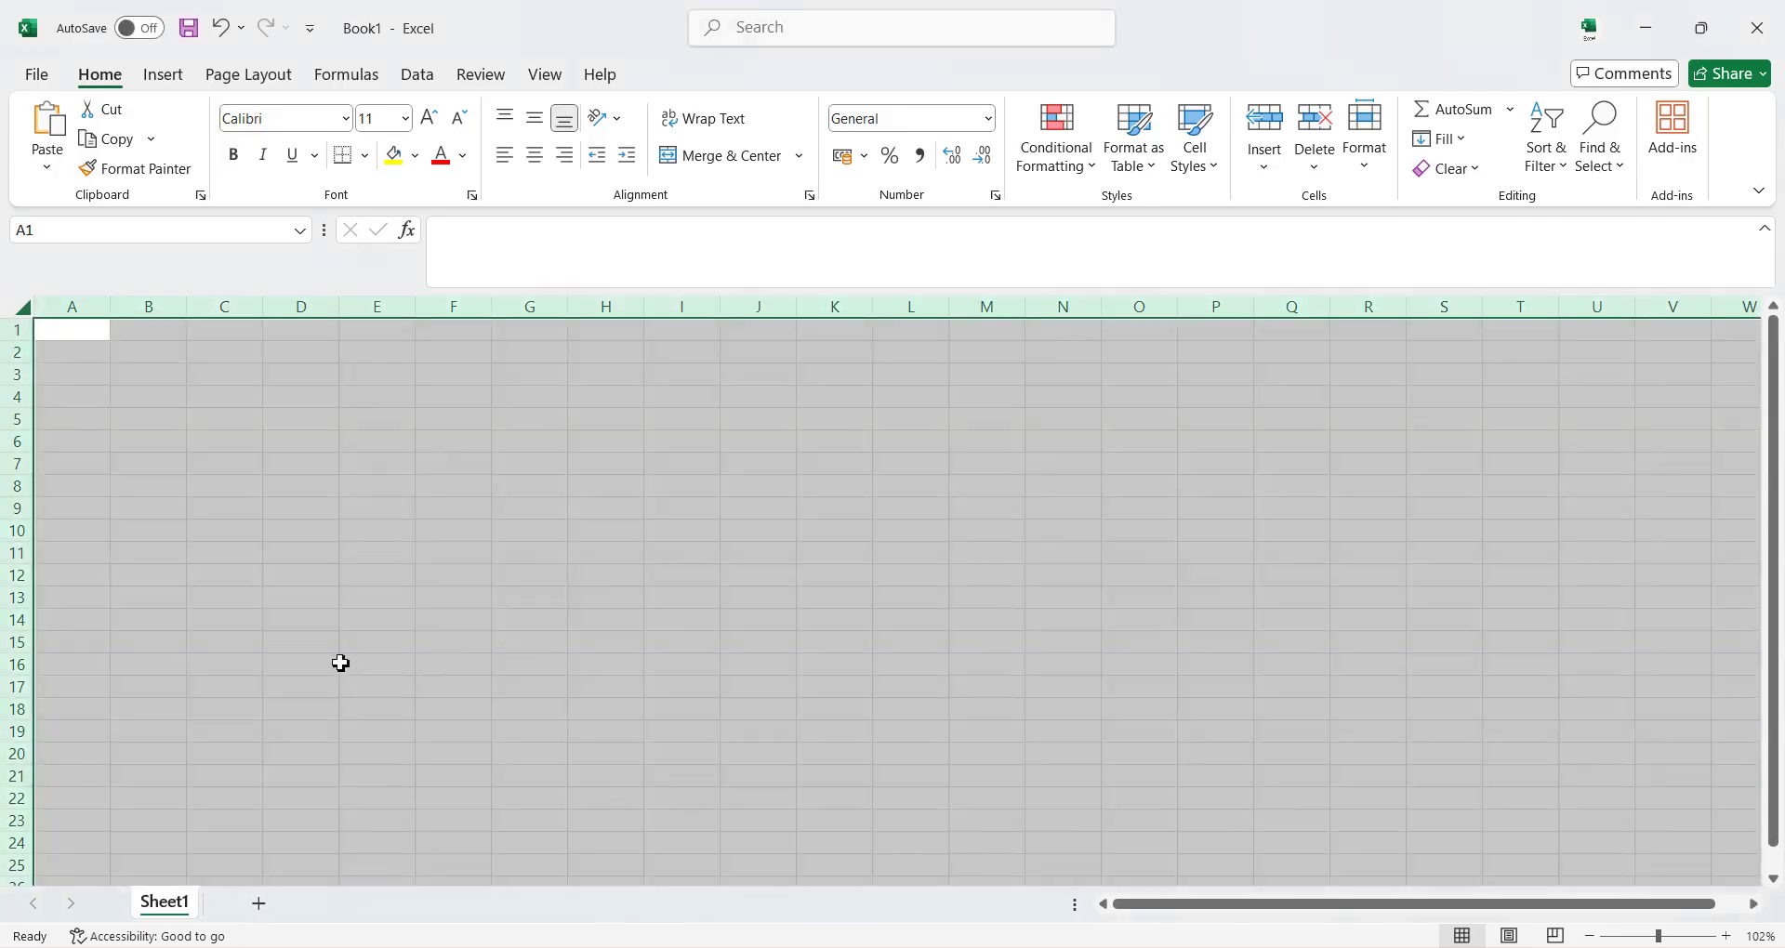
pyautogui.press('super')
pyautogui.scroll(4, 310, 657)
pyautogui.press('super')
pyautogui.scroll(6, 281, 631)
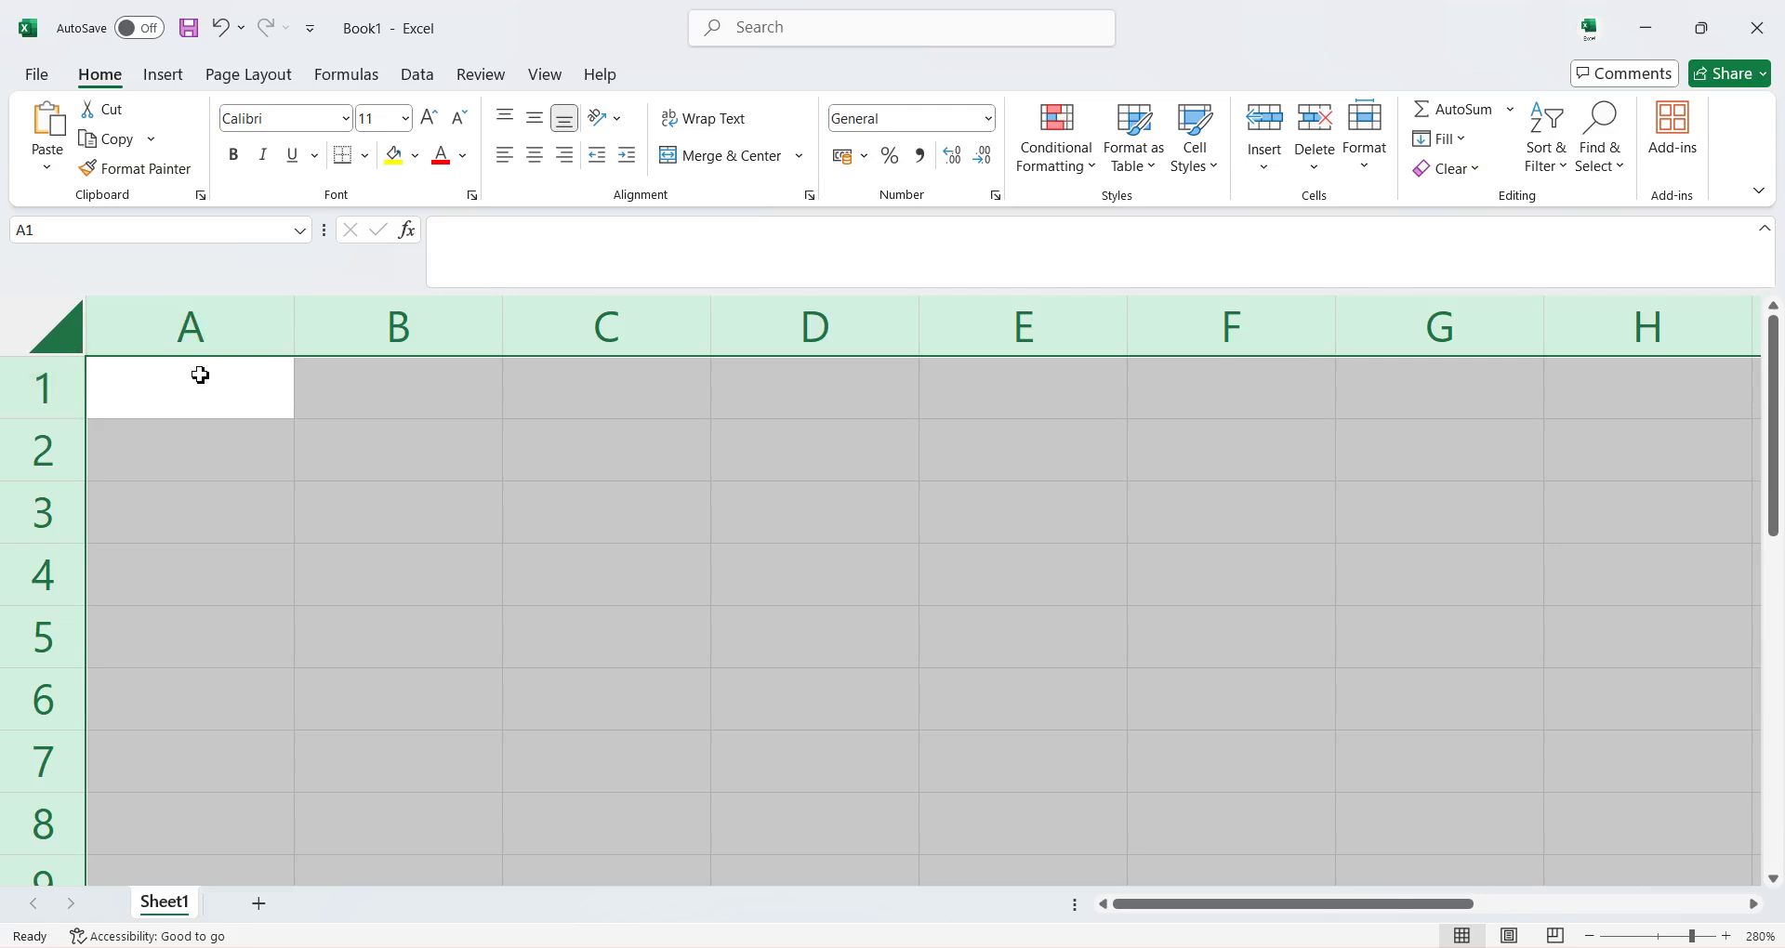
pyautogui.click(171, 398)
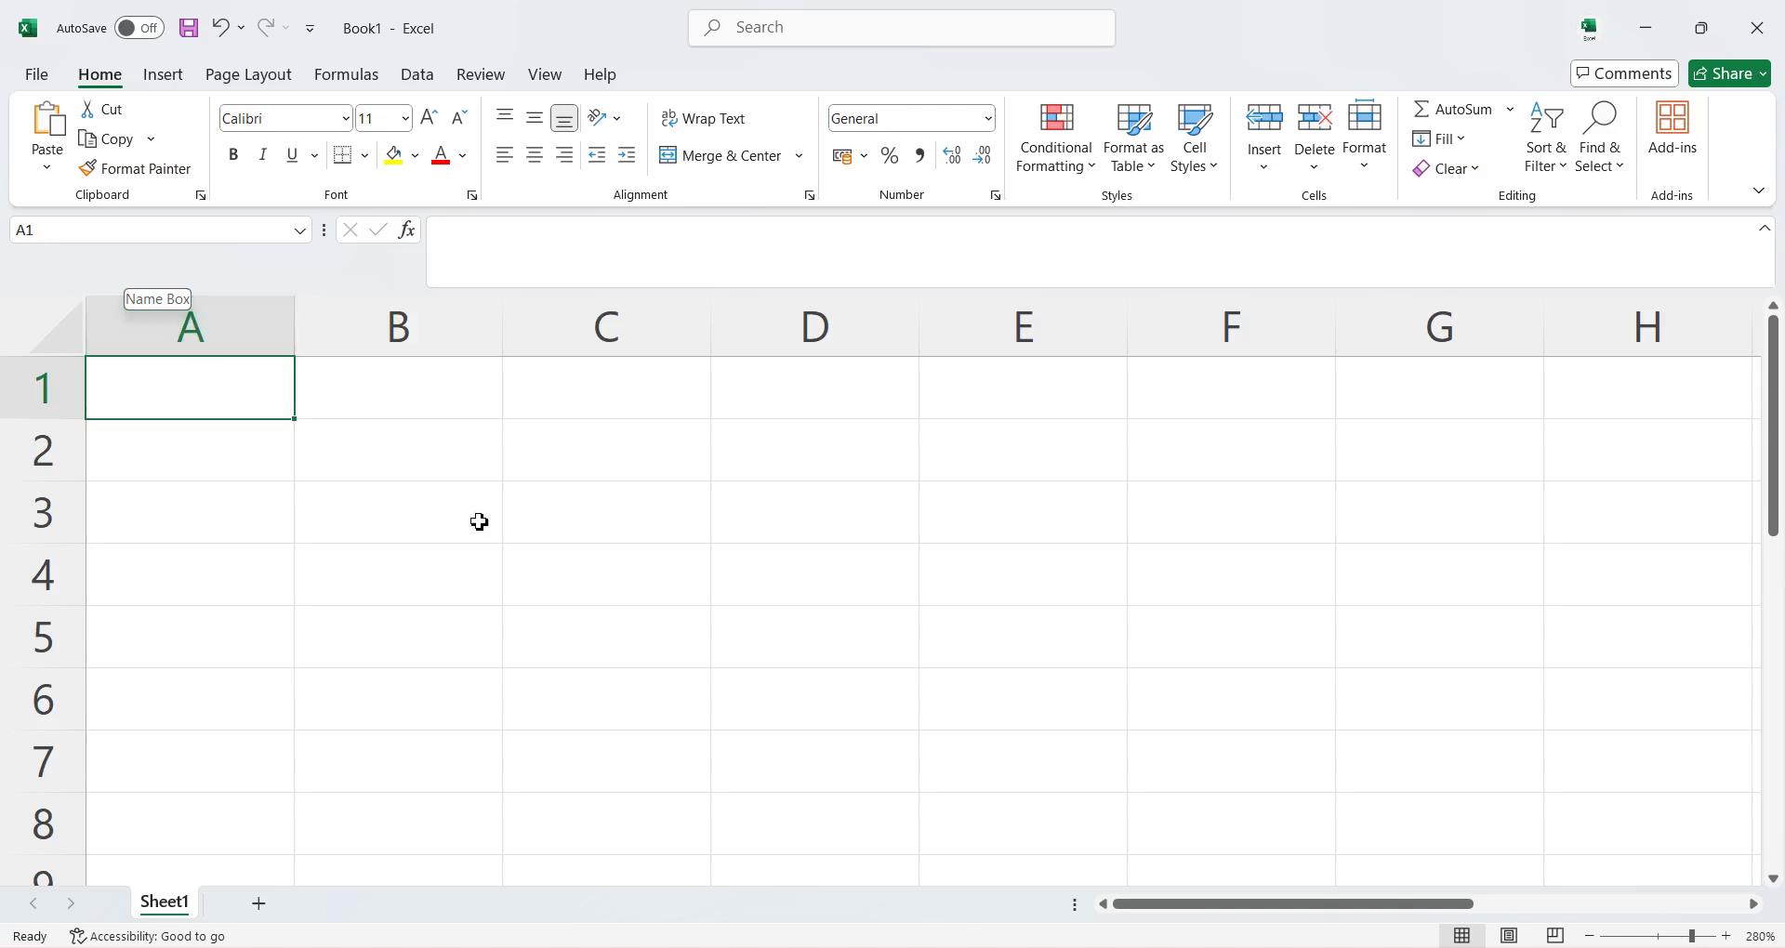
# Step: Select cells D4, C4, D9 and E3 in turn to check the active cell address in the Name Box
pyautogui.click(848, 583)
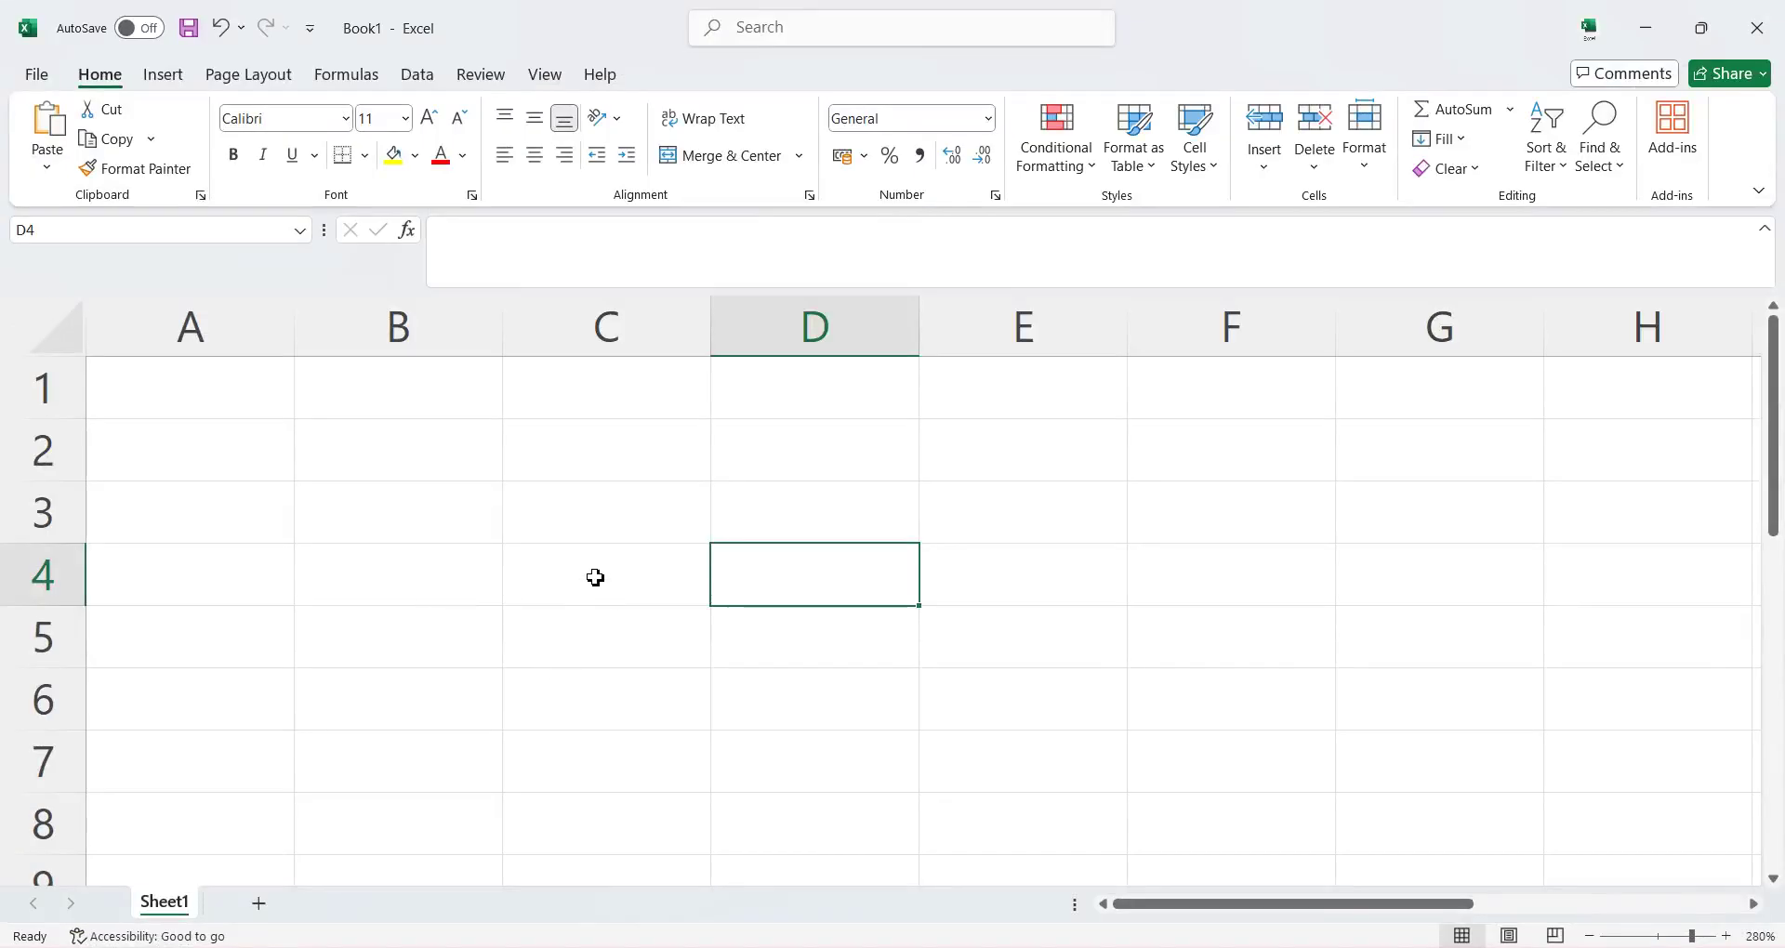
pyautogui.click(592, 577)
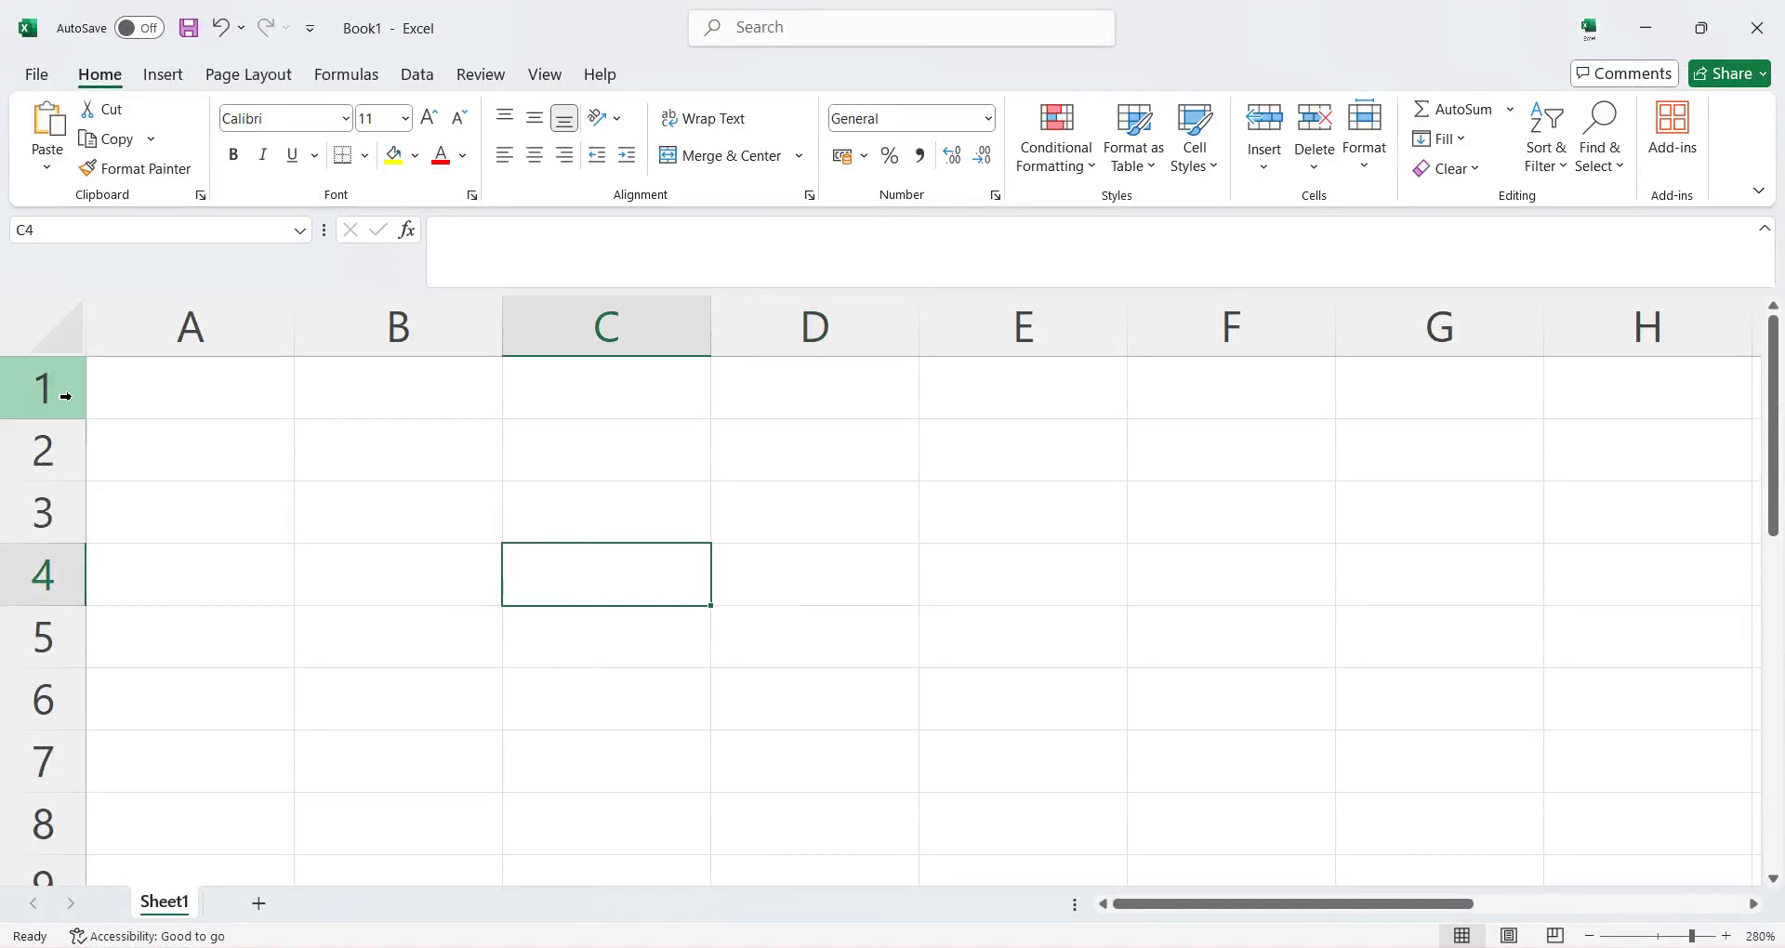
pyautogui.click(848, 862)
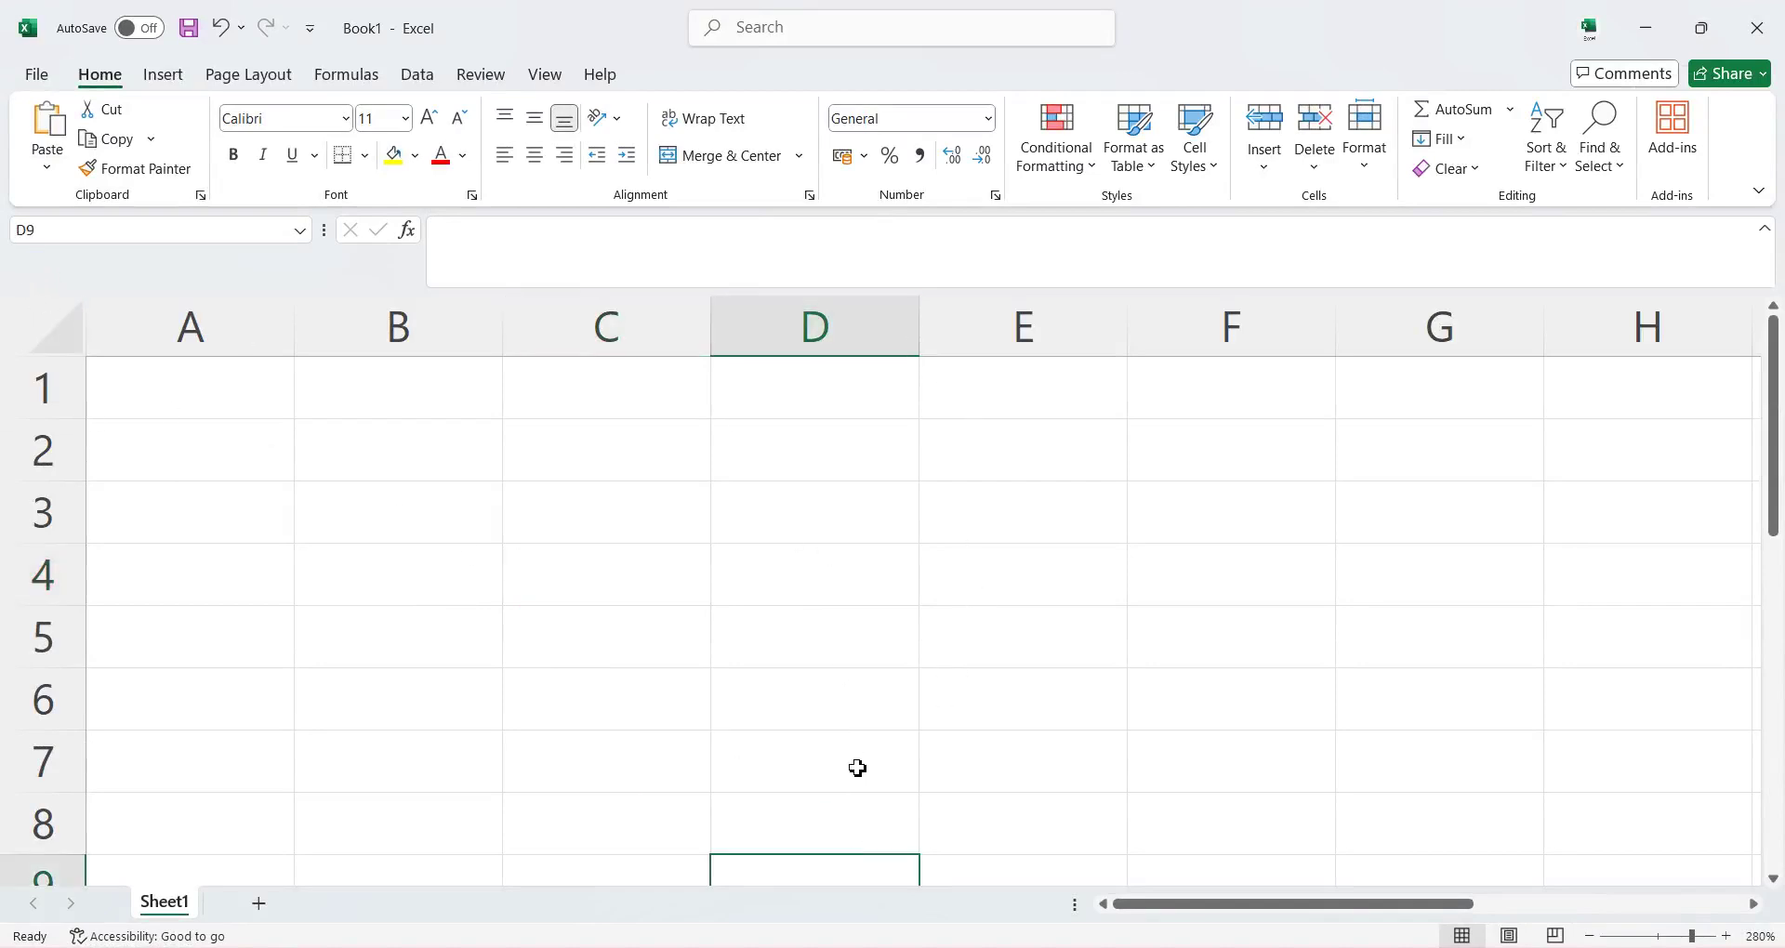
pyautogui.click(1016, 507)
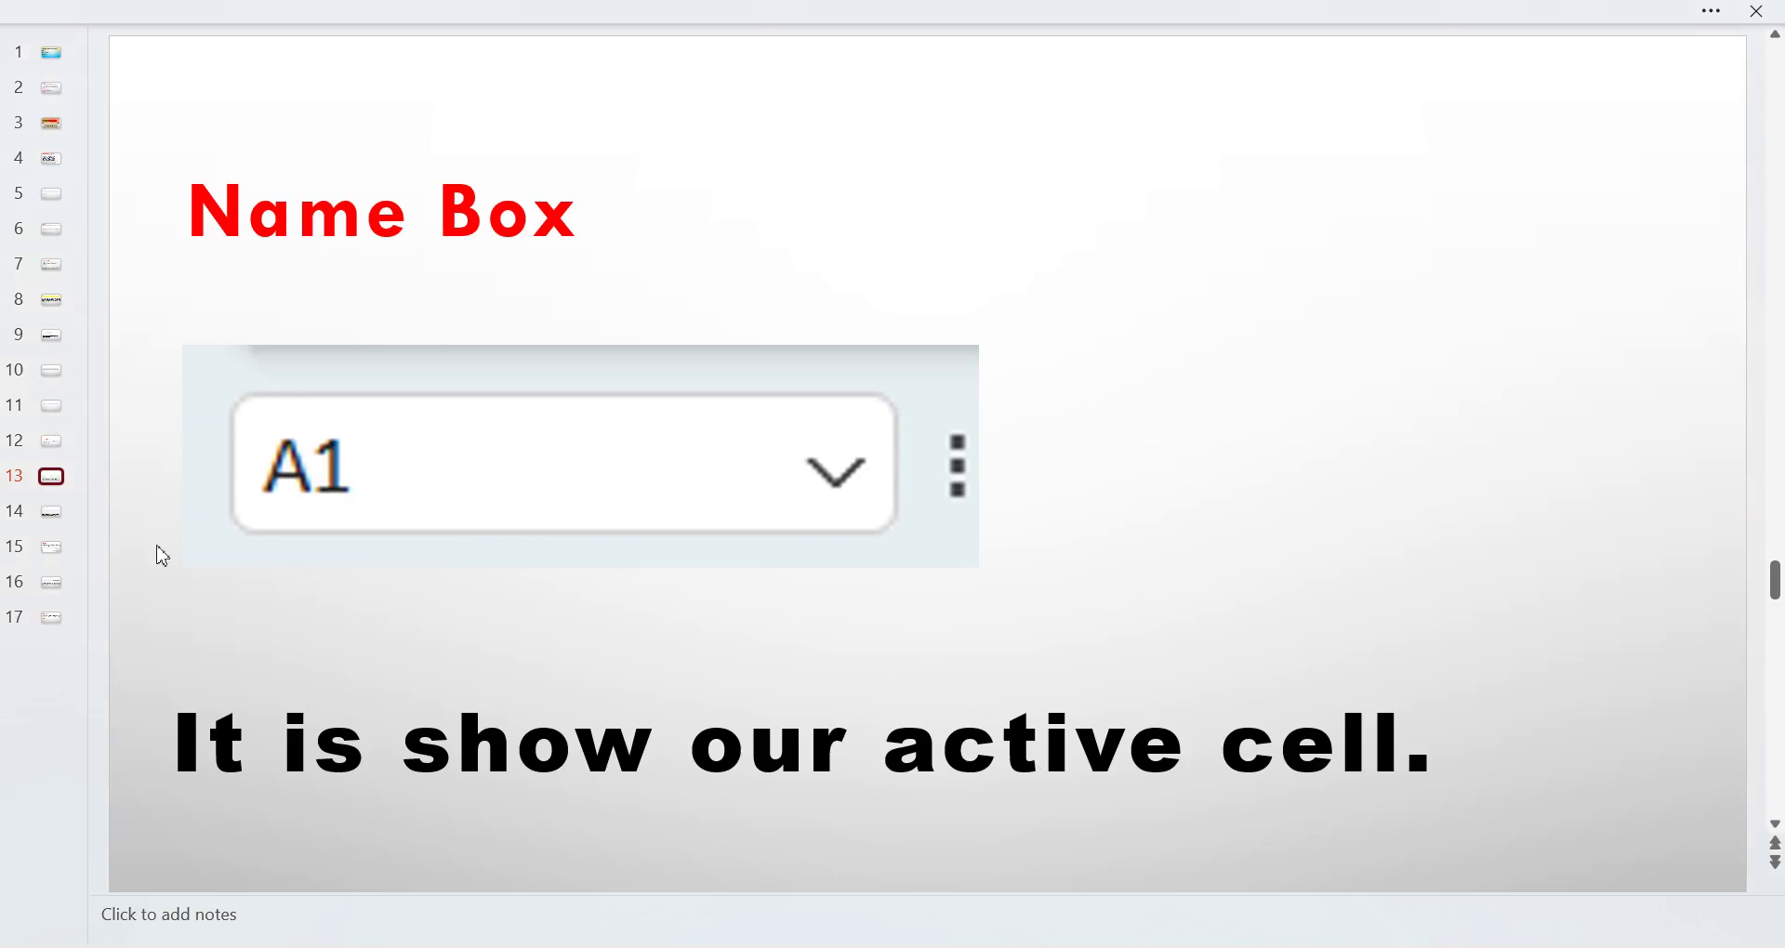
# Step: Go to the Formula Bar slide 14, then switch to the Excel workbook and activate the Formula Bar for cell E3
pyautogui.click(48, 519)
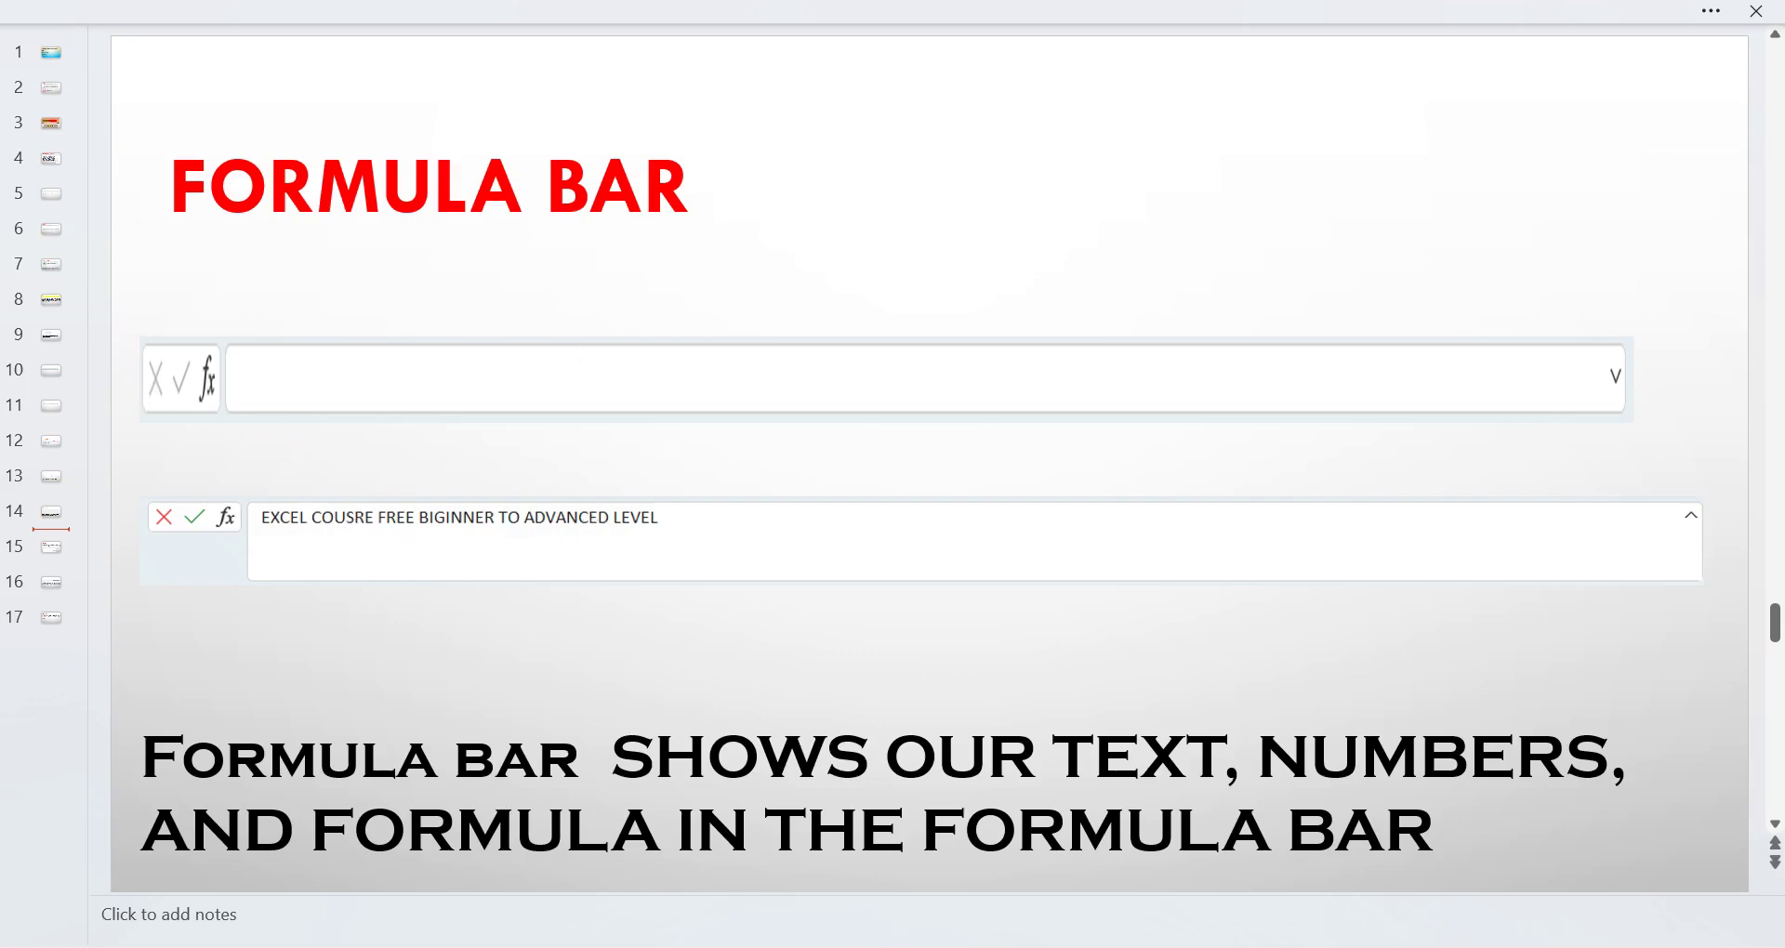
pyautogui.click(1155, 946)
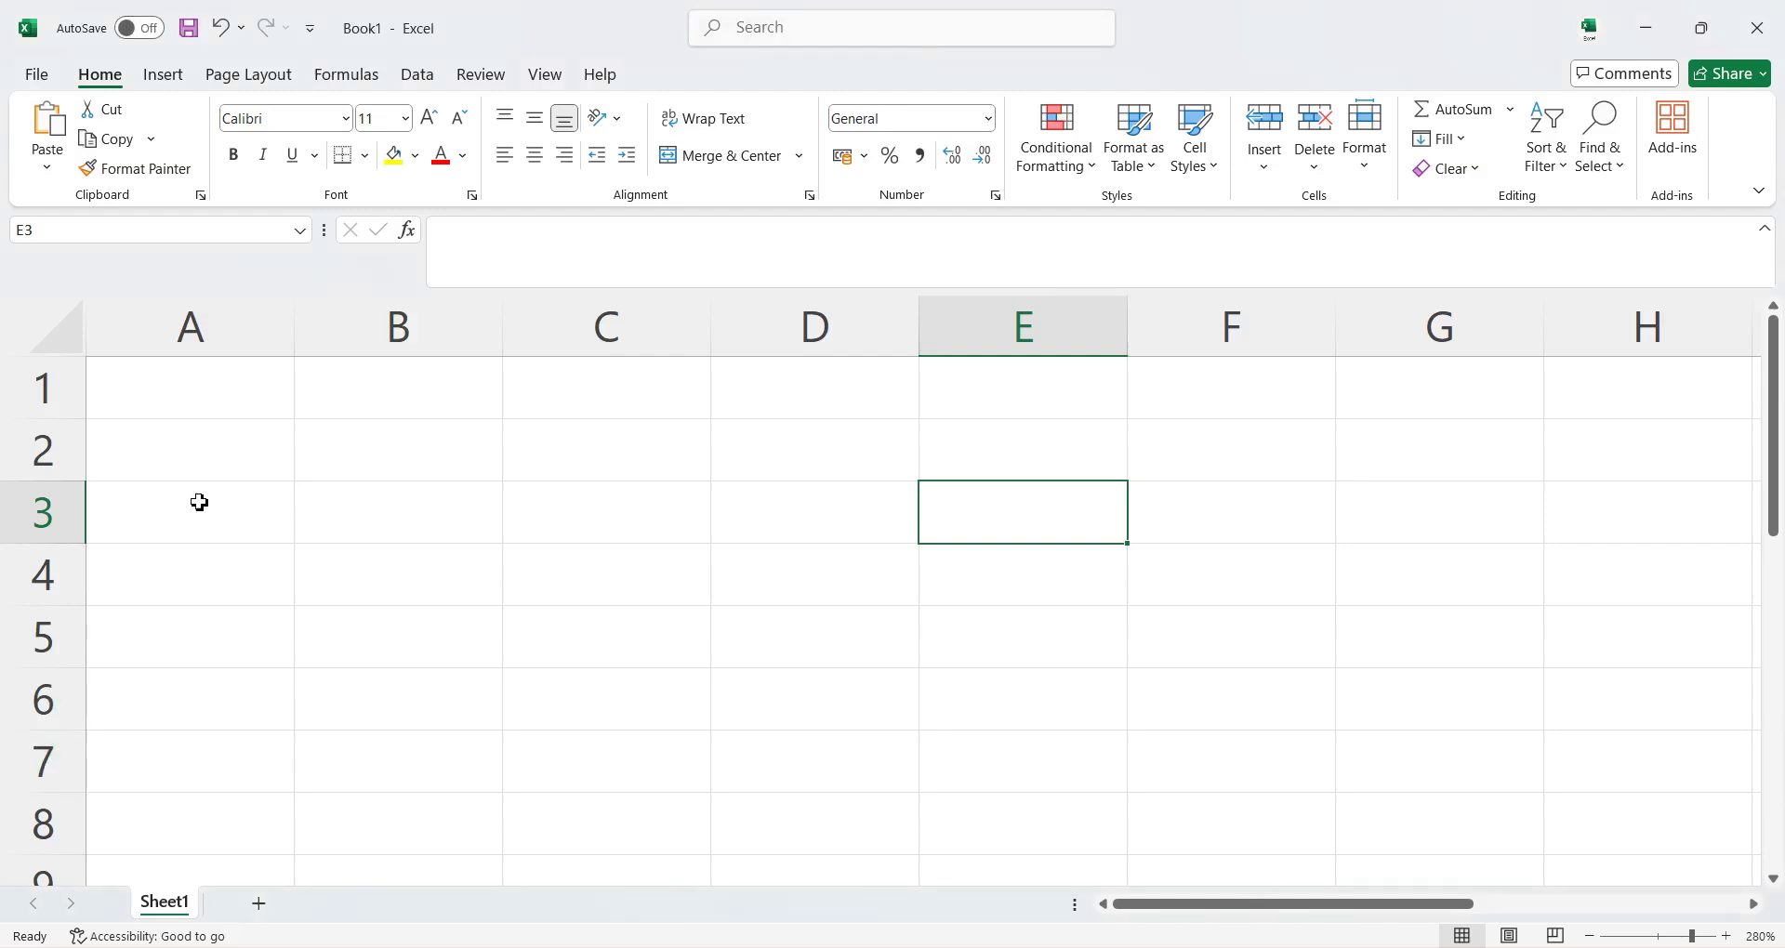
pyautogui.click(451, 249)
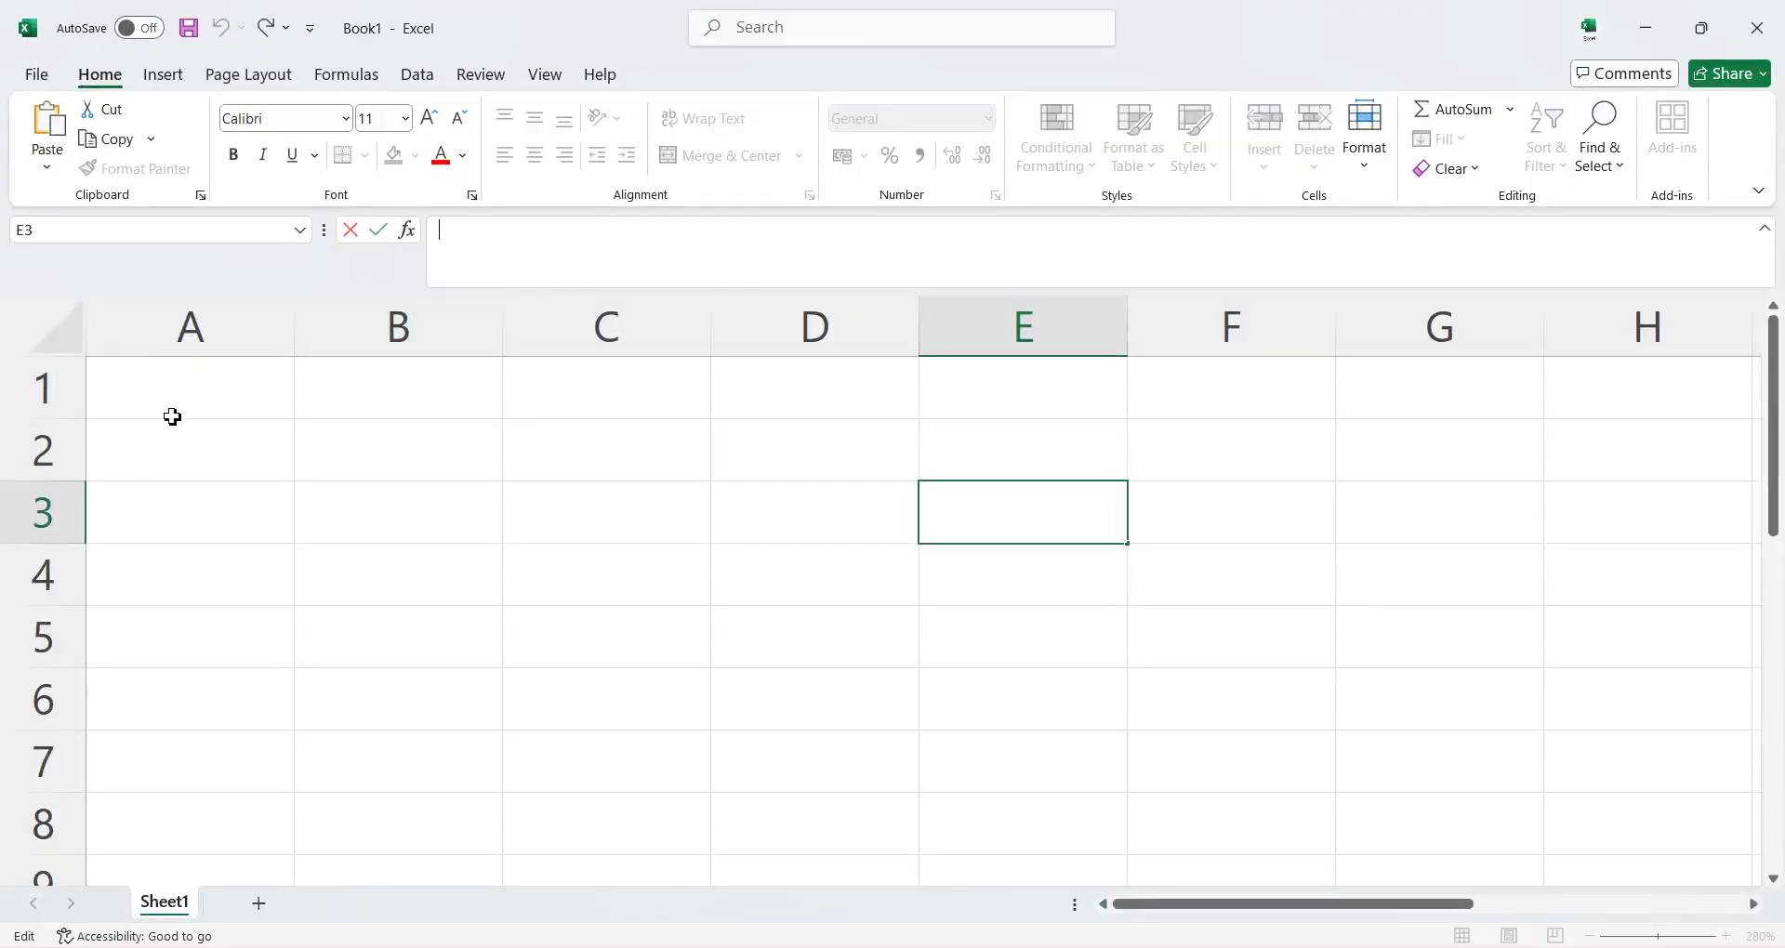
# Step: Enter a first name in cell A1 through the Formula Bar and undo the entry
pyautogui.click(245, 402)
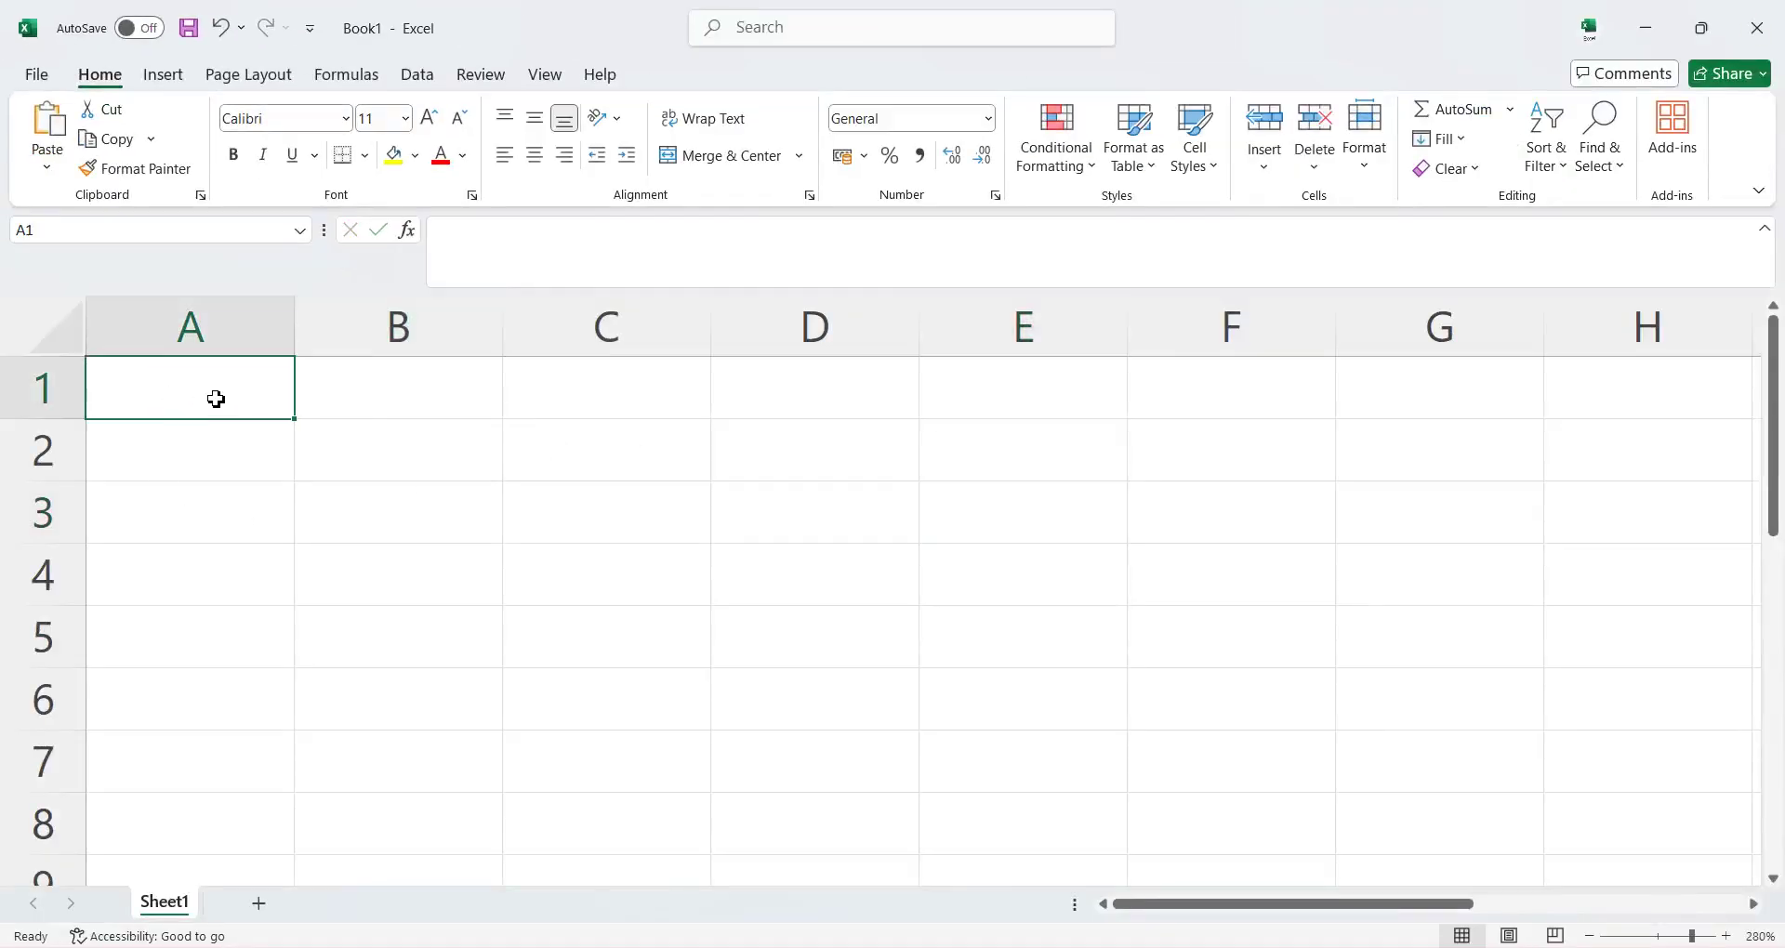
pyautogui.click(511, 255)
pyautogui.write('SACHIN')
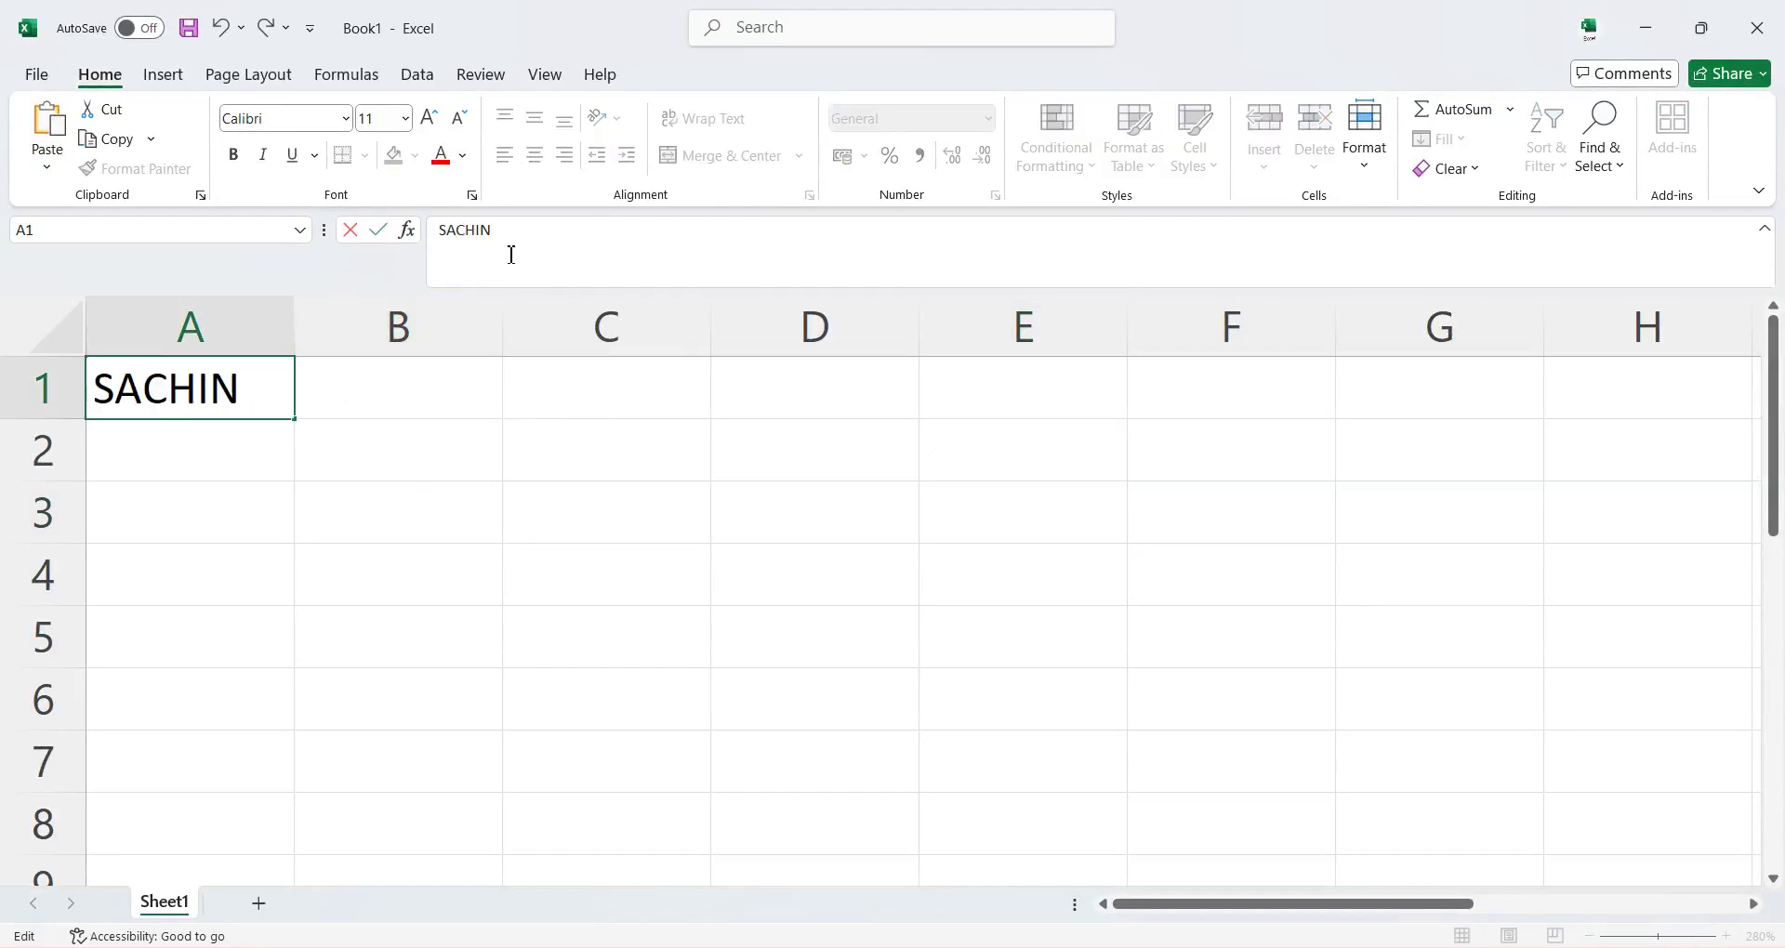
pyautogui.press('Return')
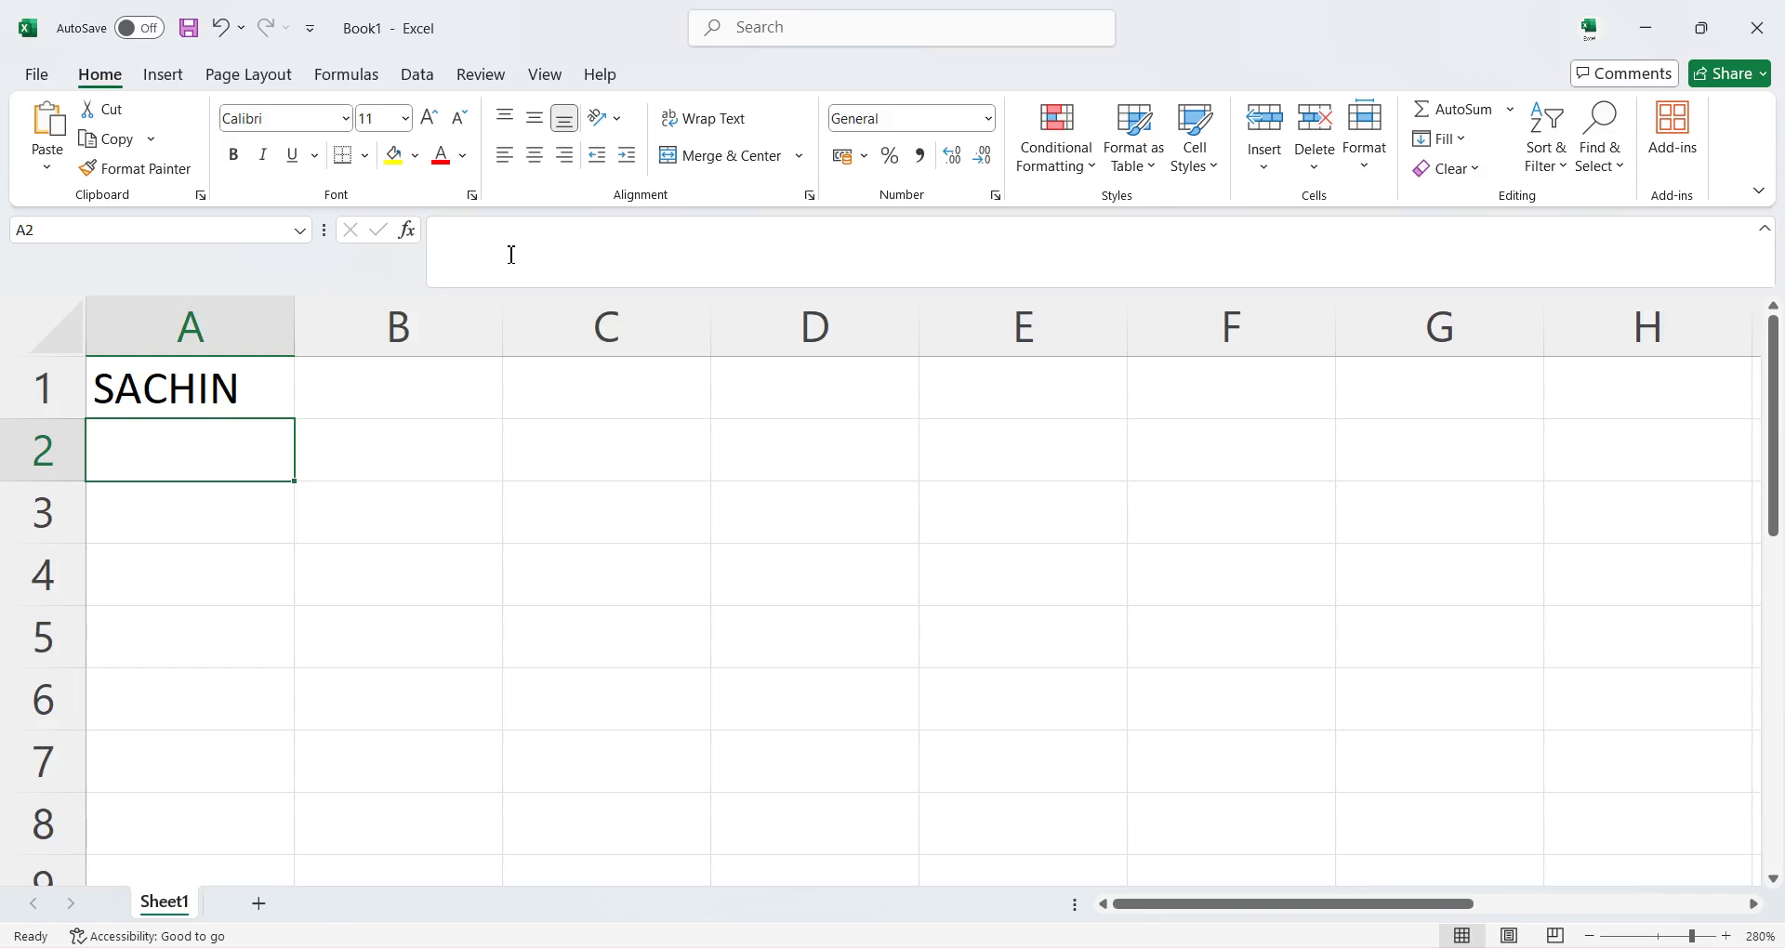
pyautogui.hotkey('ctrl', 'z')
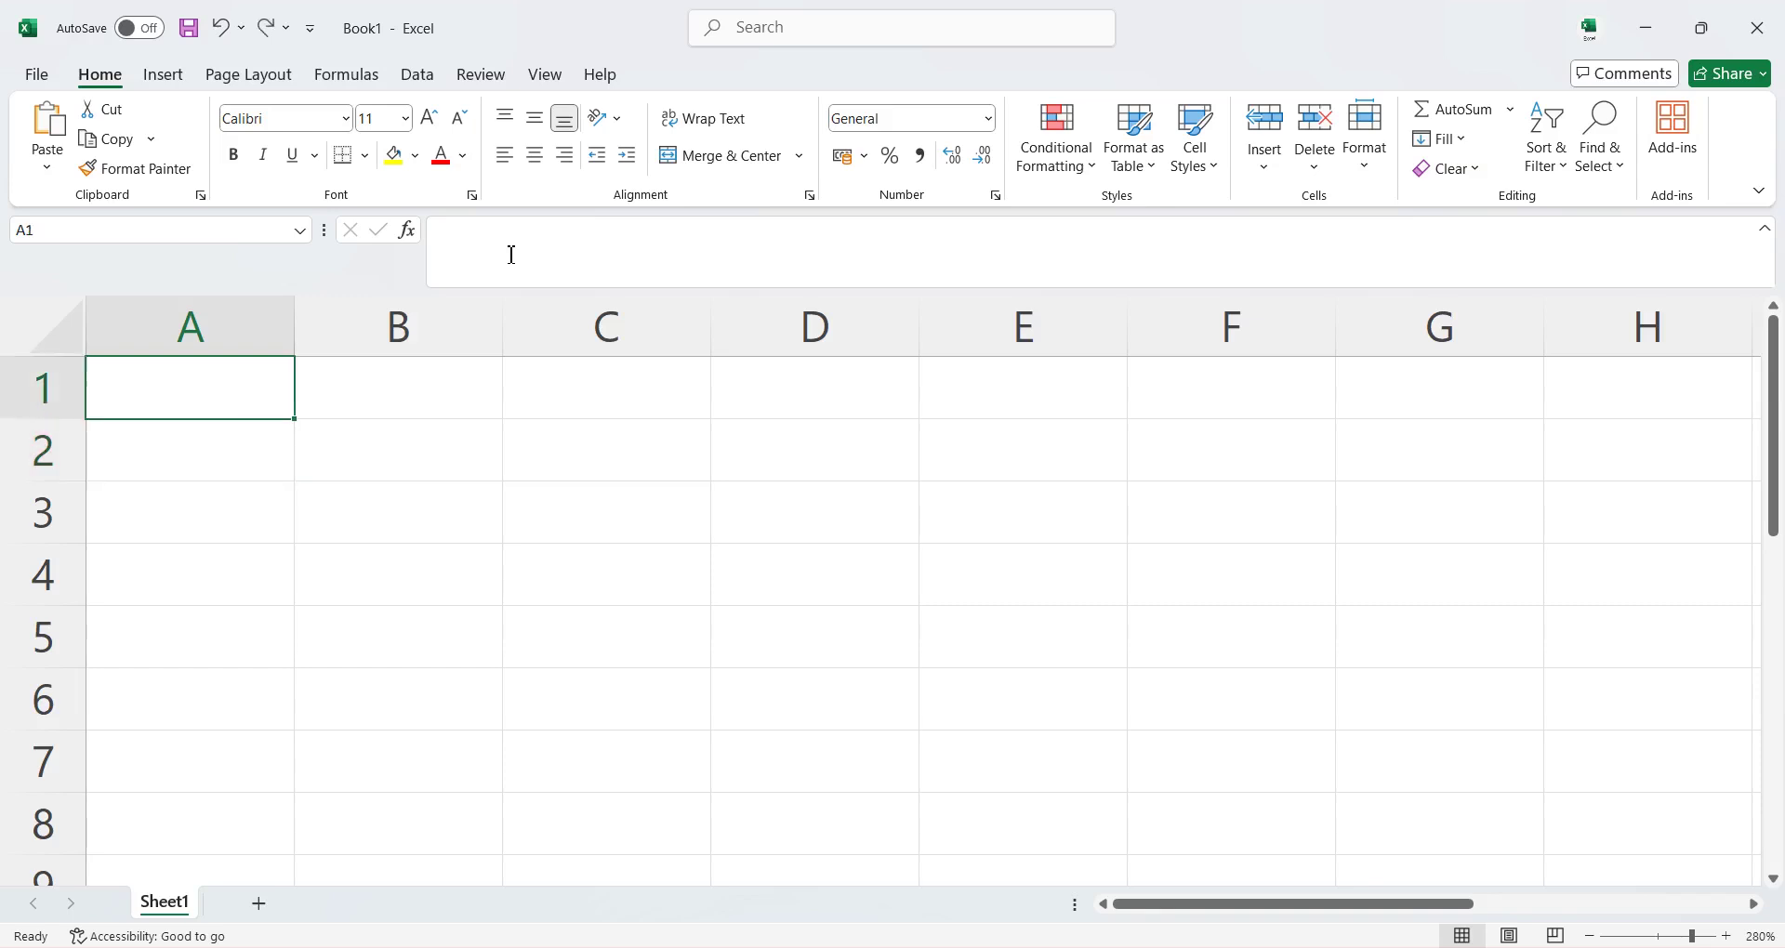
# Step: Enter the first name directly in cell A1 and the text EXCEL SS in cell C1
pyautogui.write('SA')
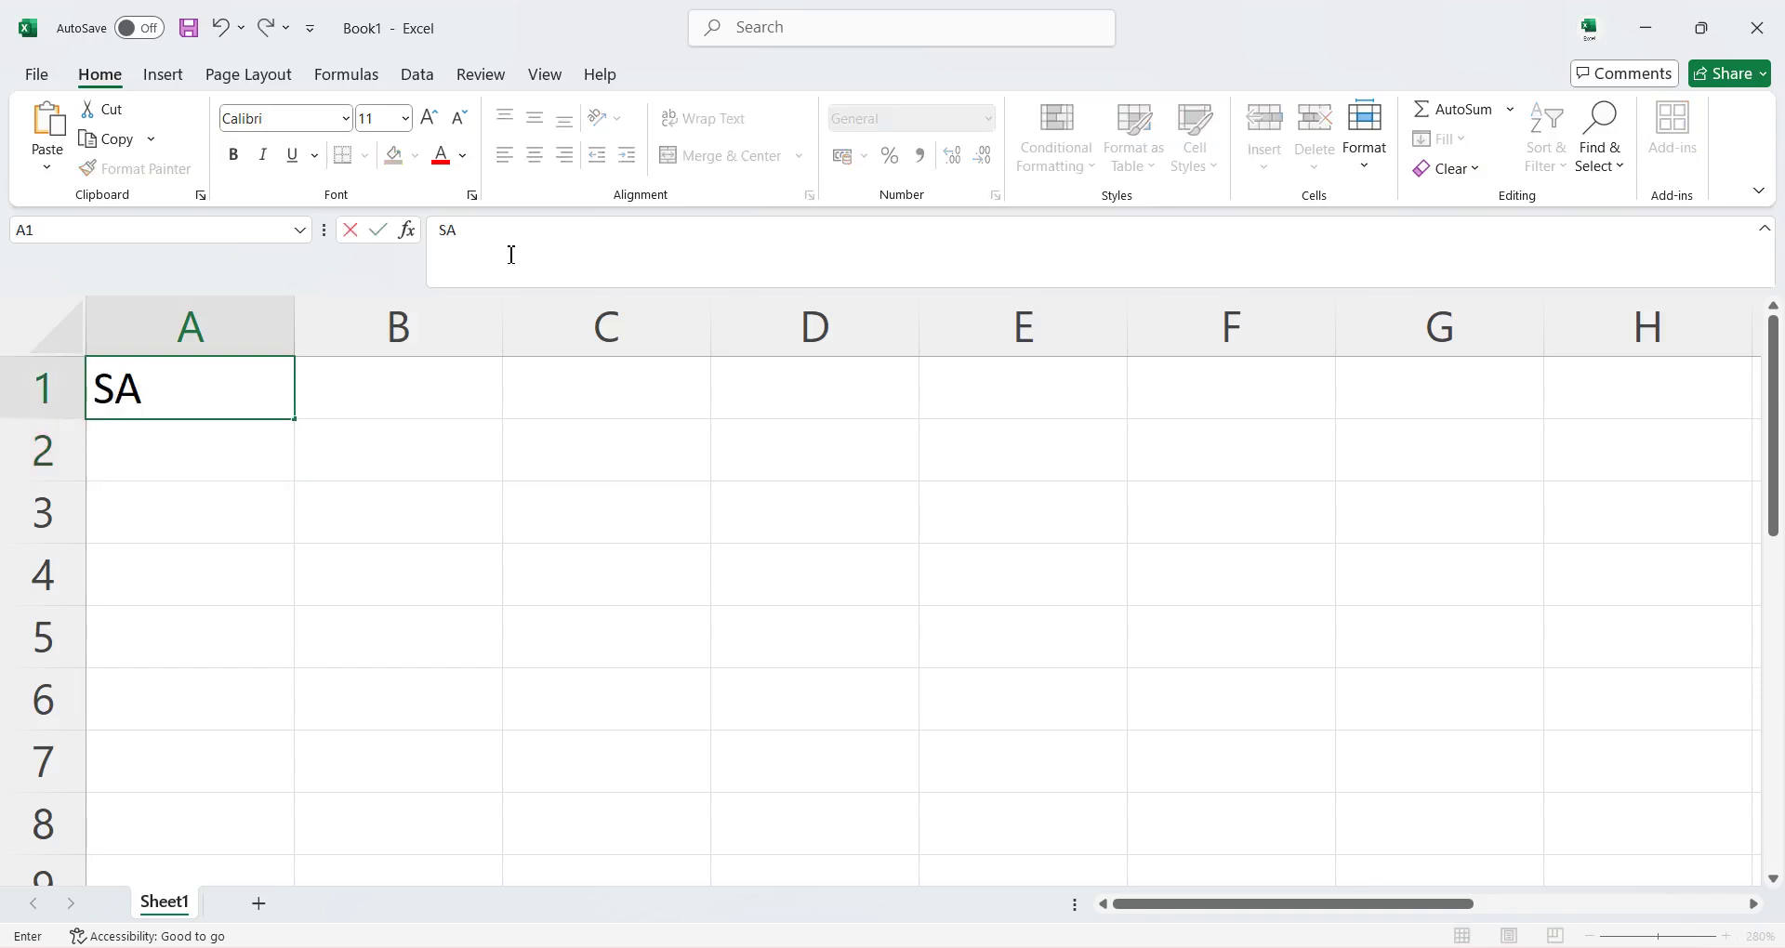
pyautogui.write('CHIN')
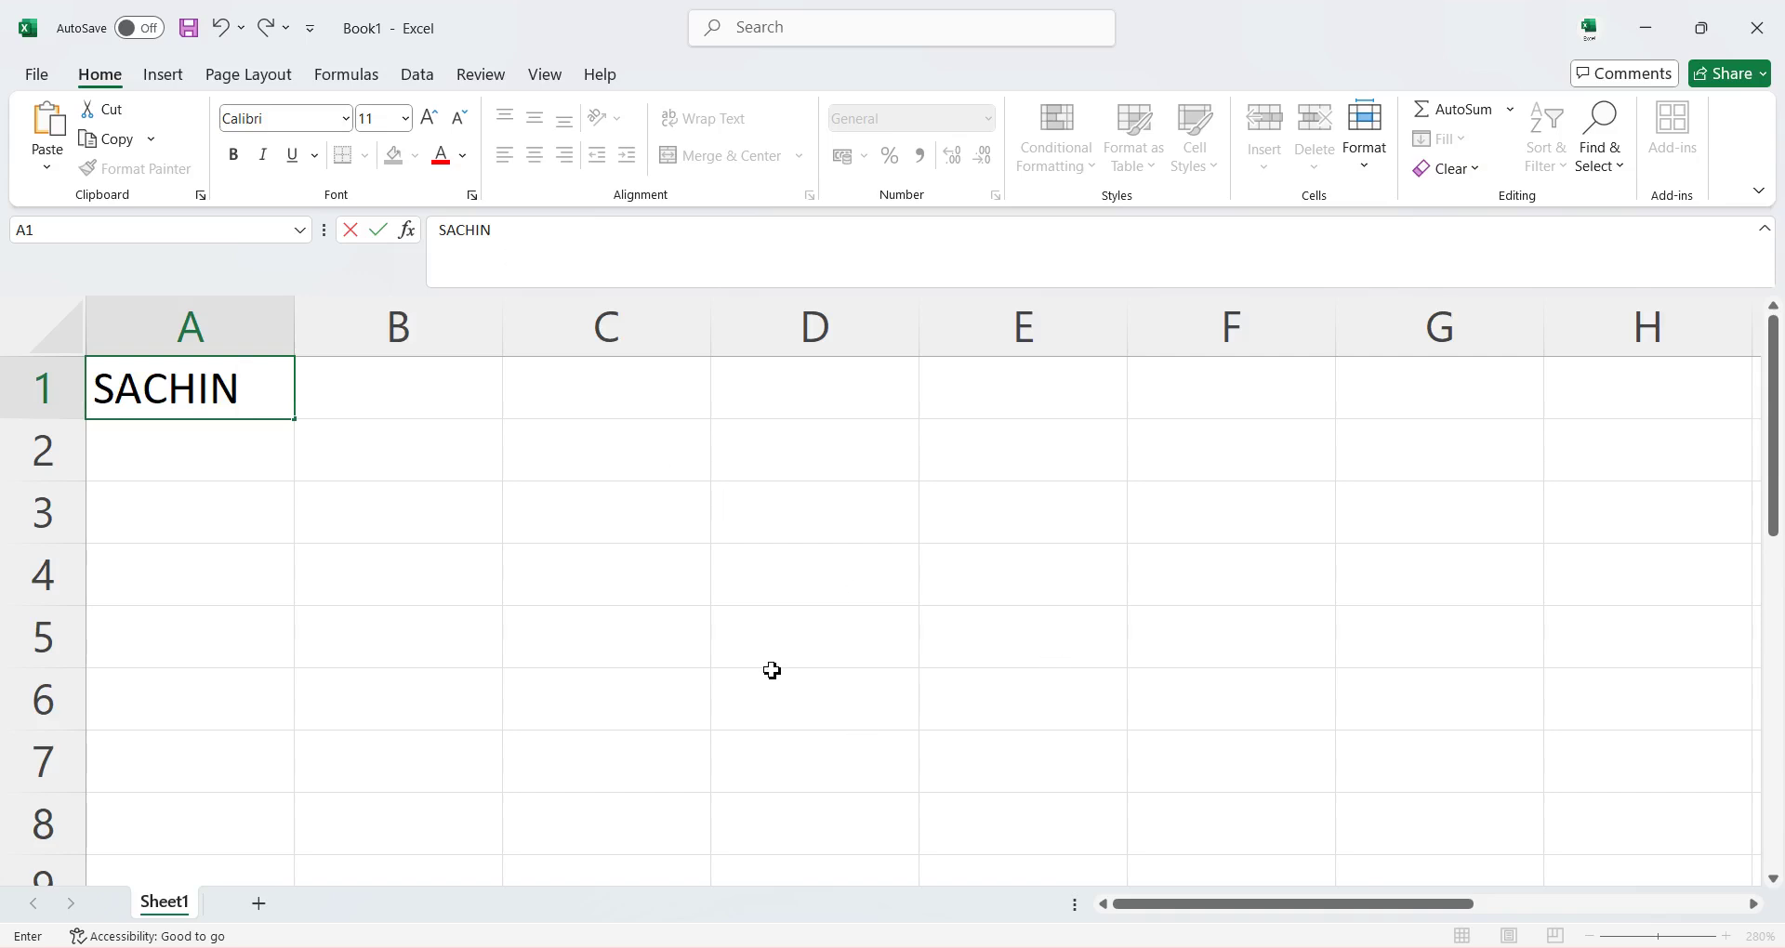
pyautogui.click(609, 392)
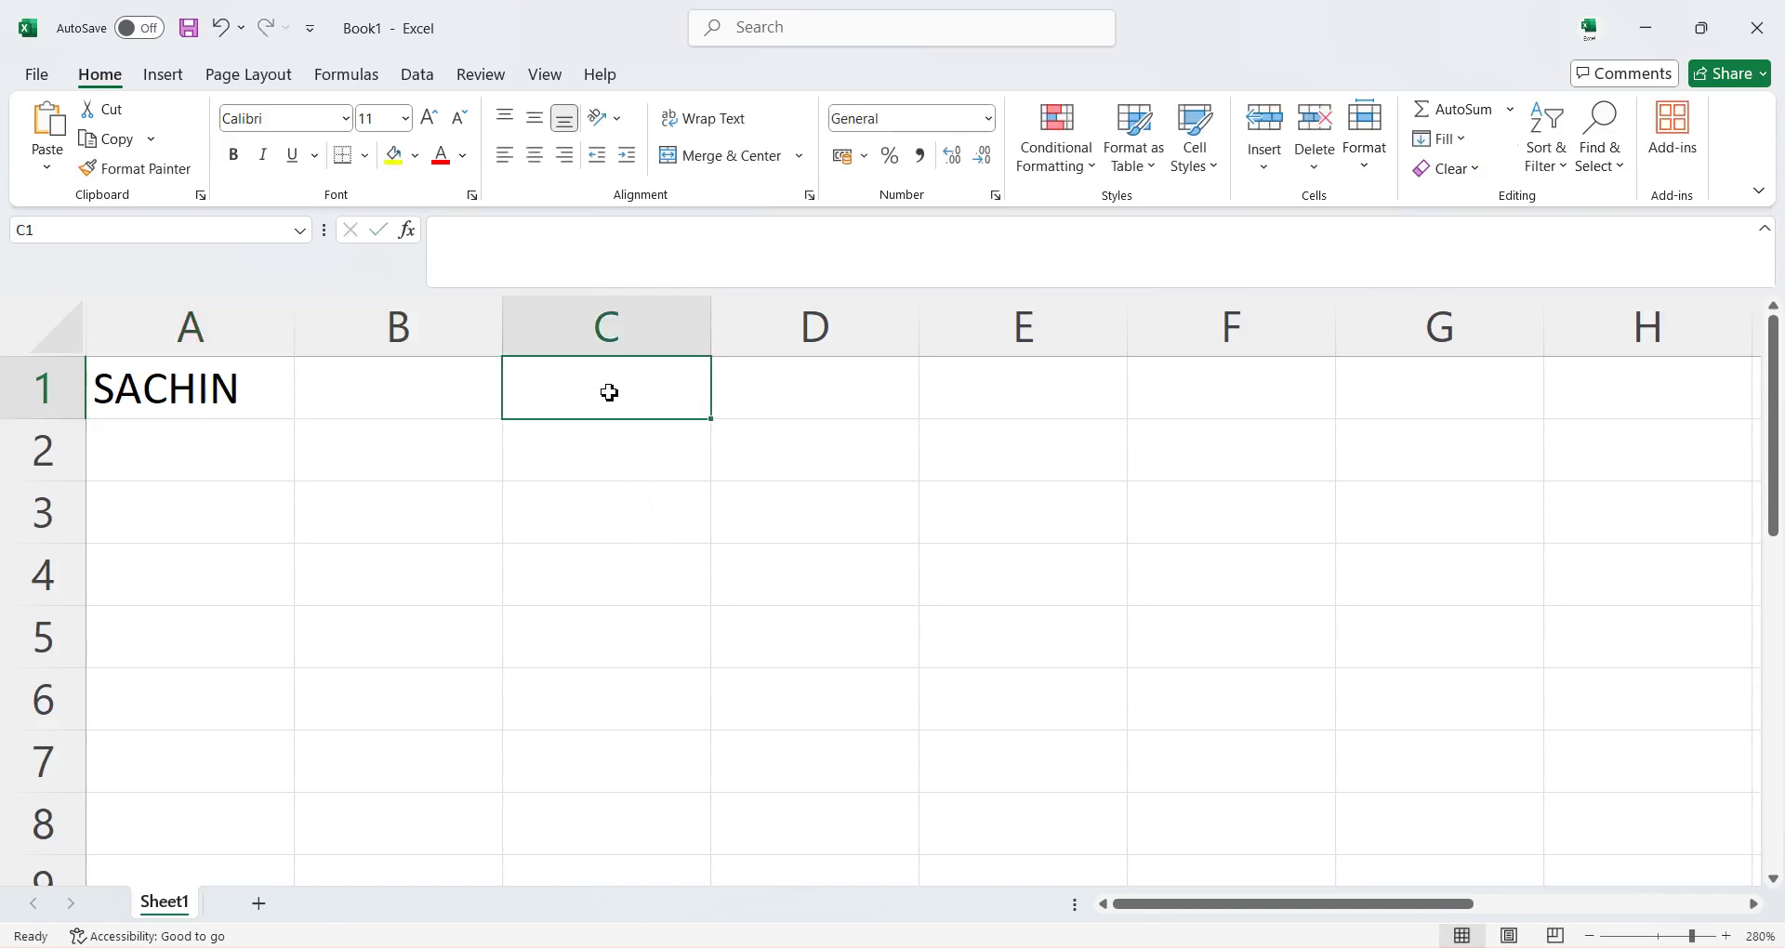
pyautogui.write('EXCE')
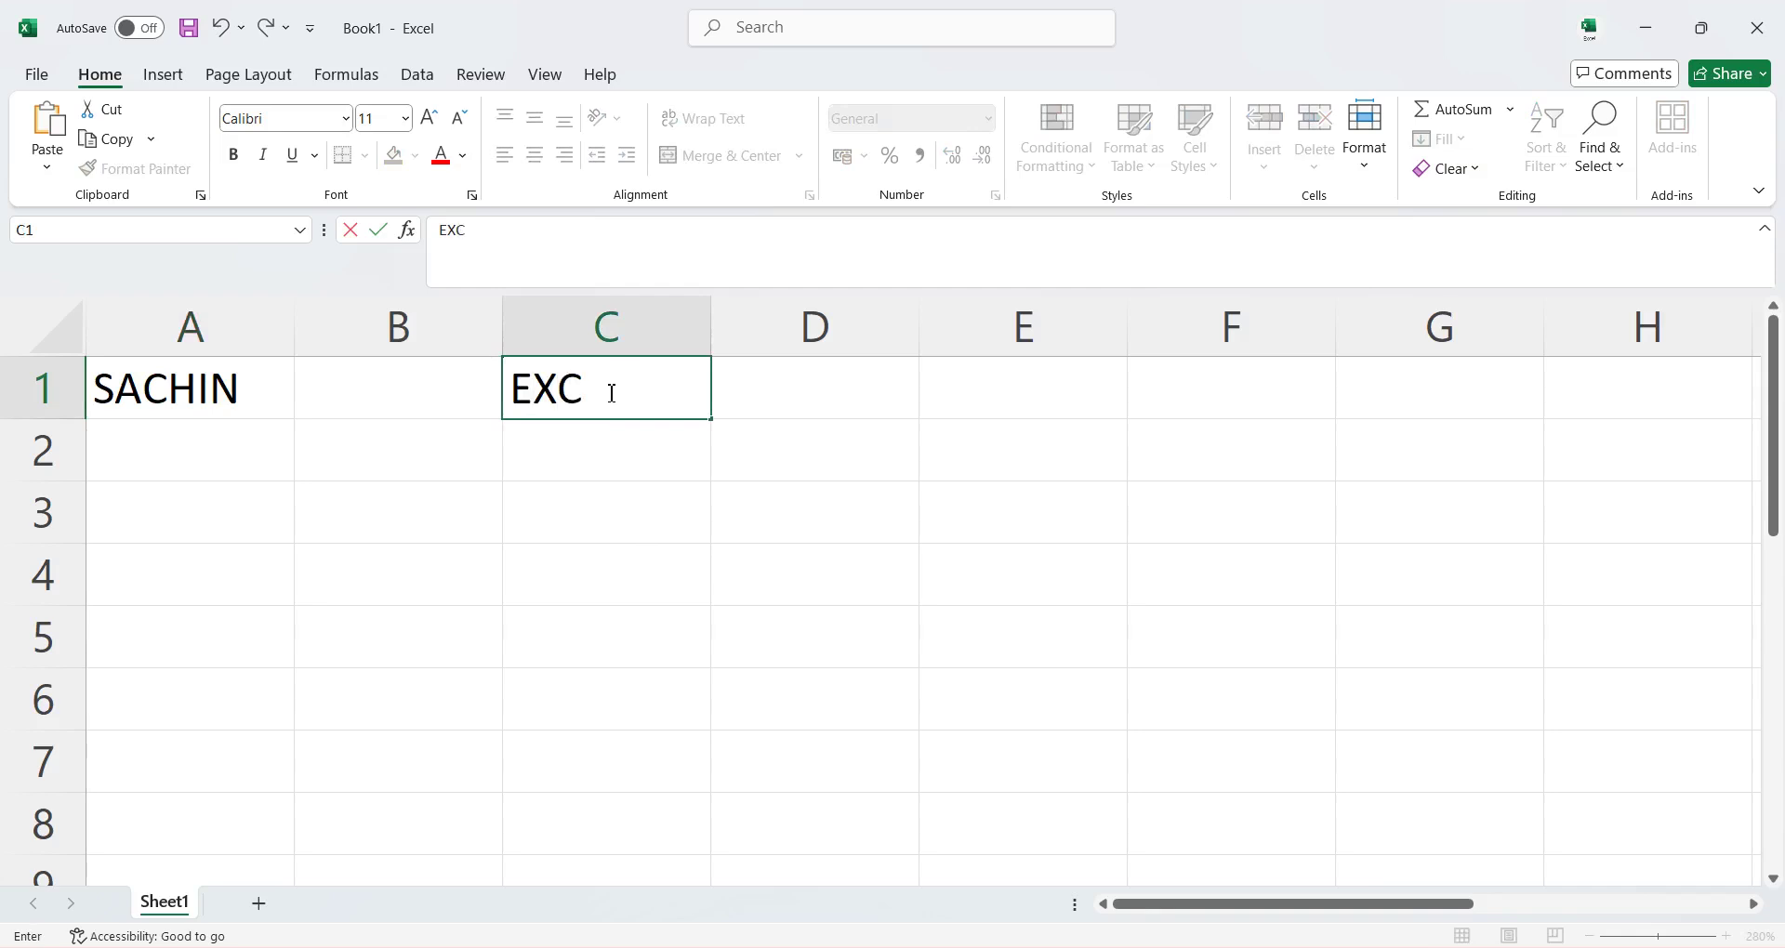
pyautogui.write('L')
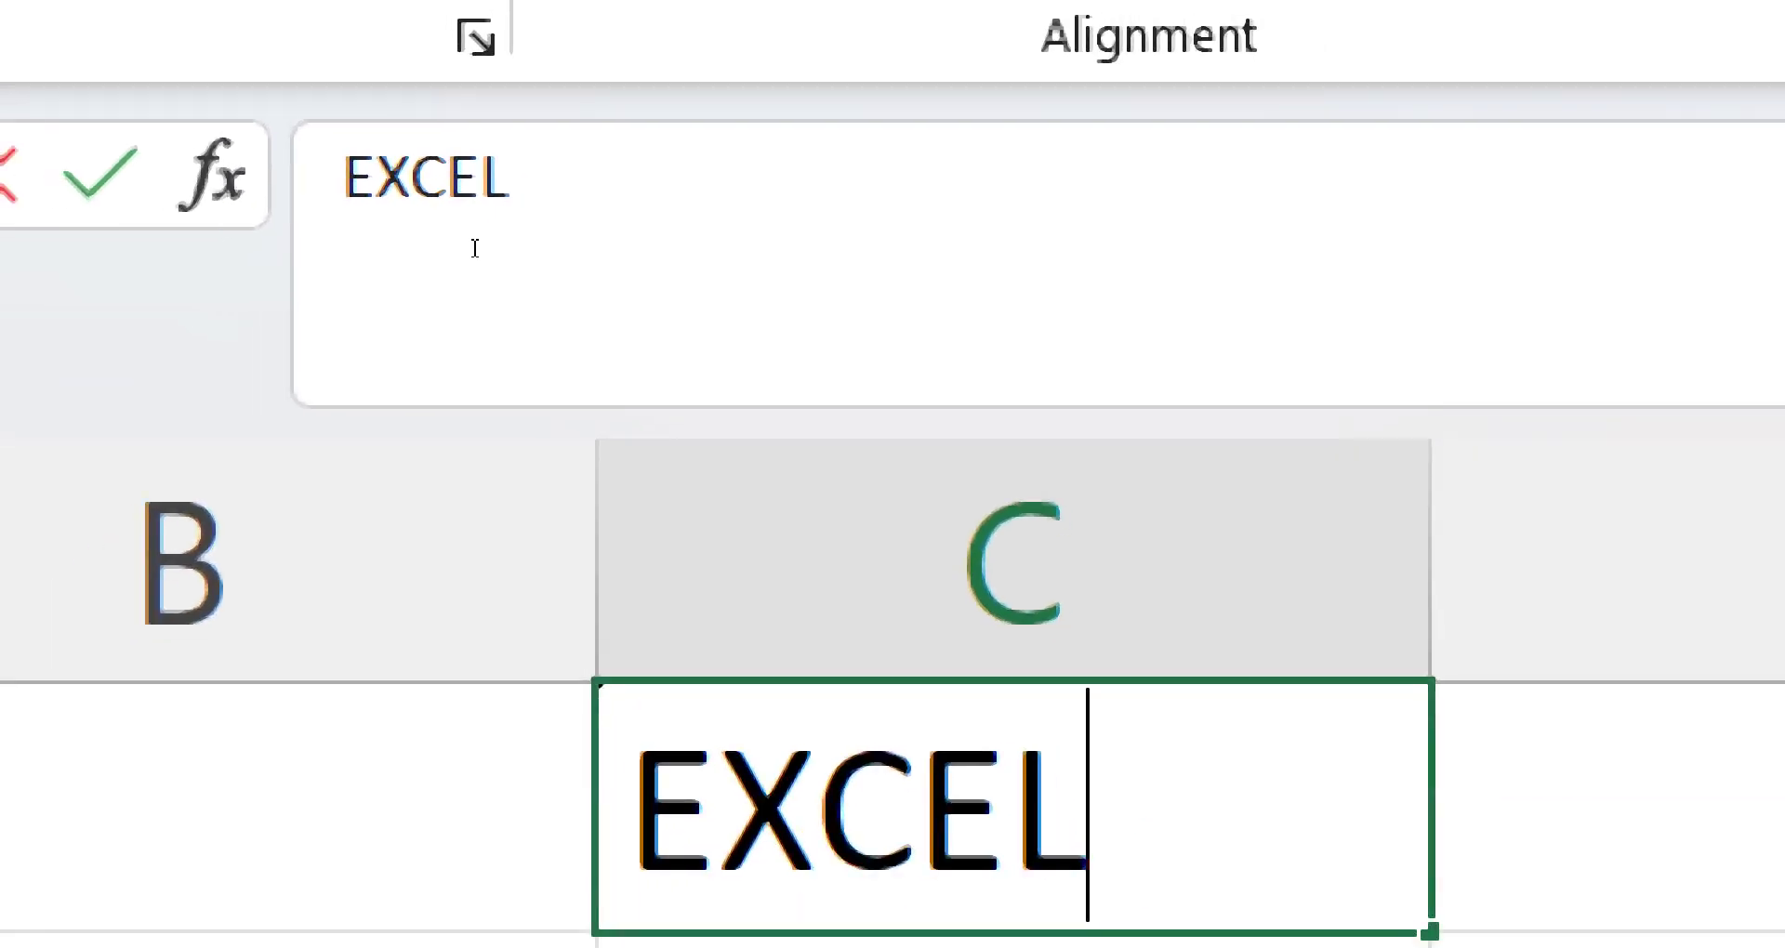
pyautogui.write('SS')
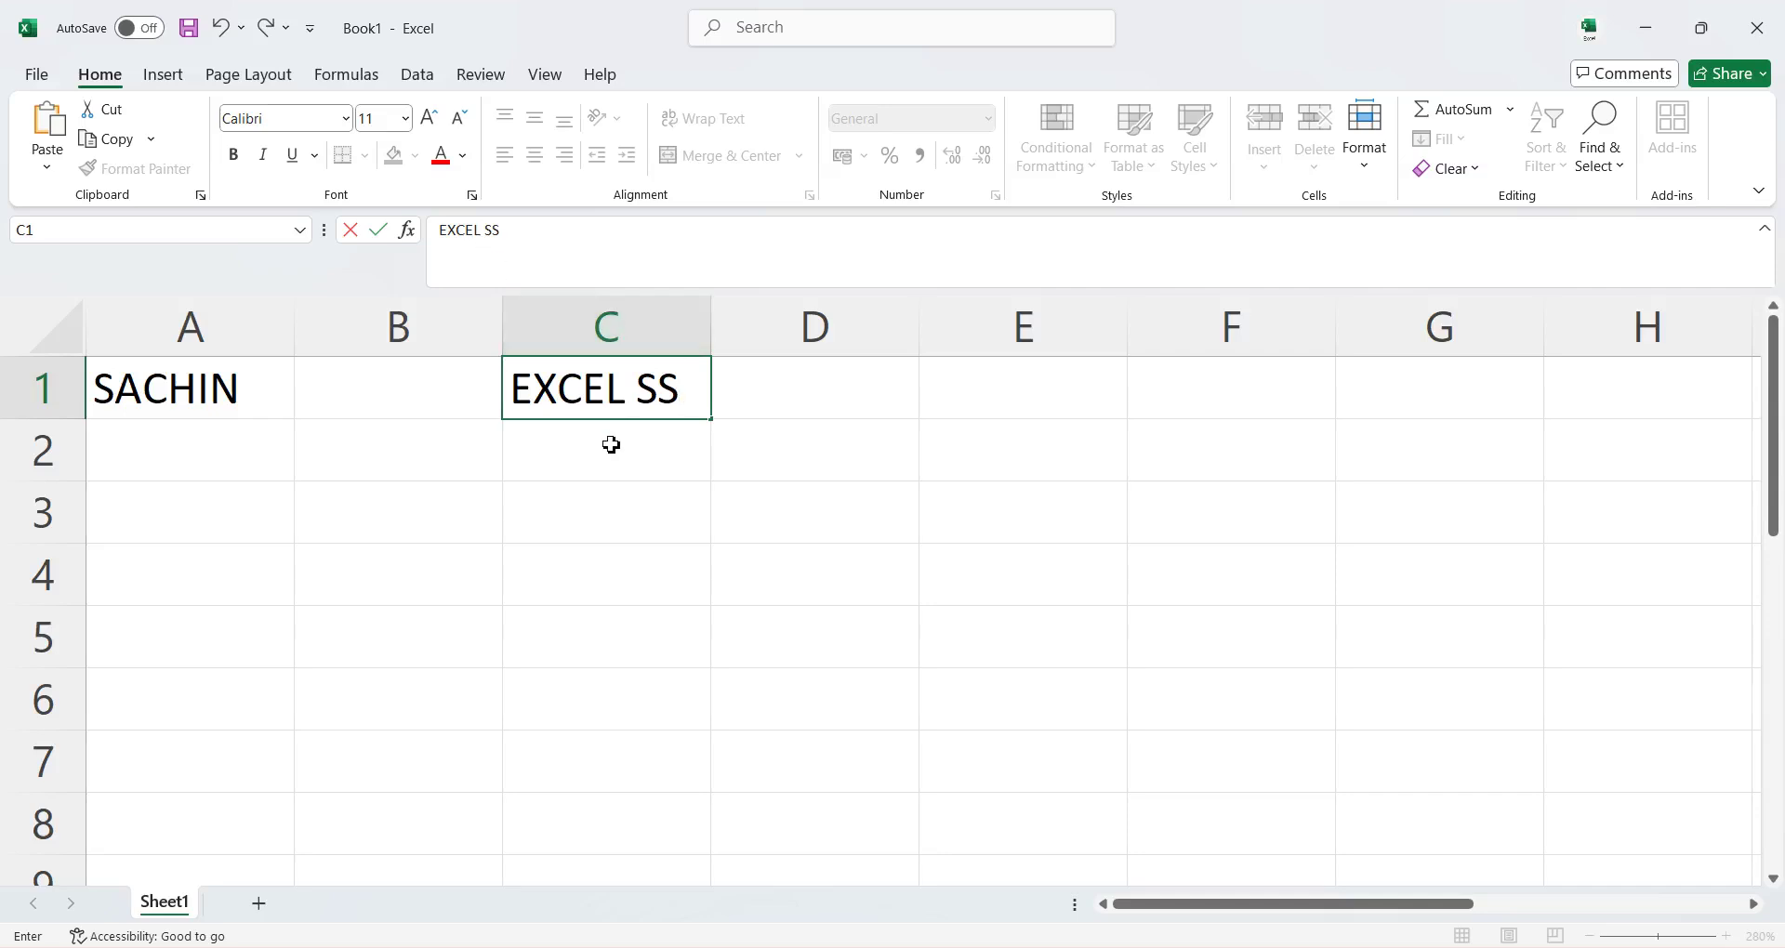
pyautogui.click(391, 400)
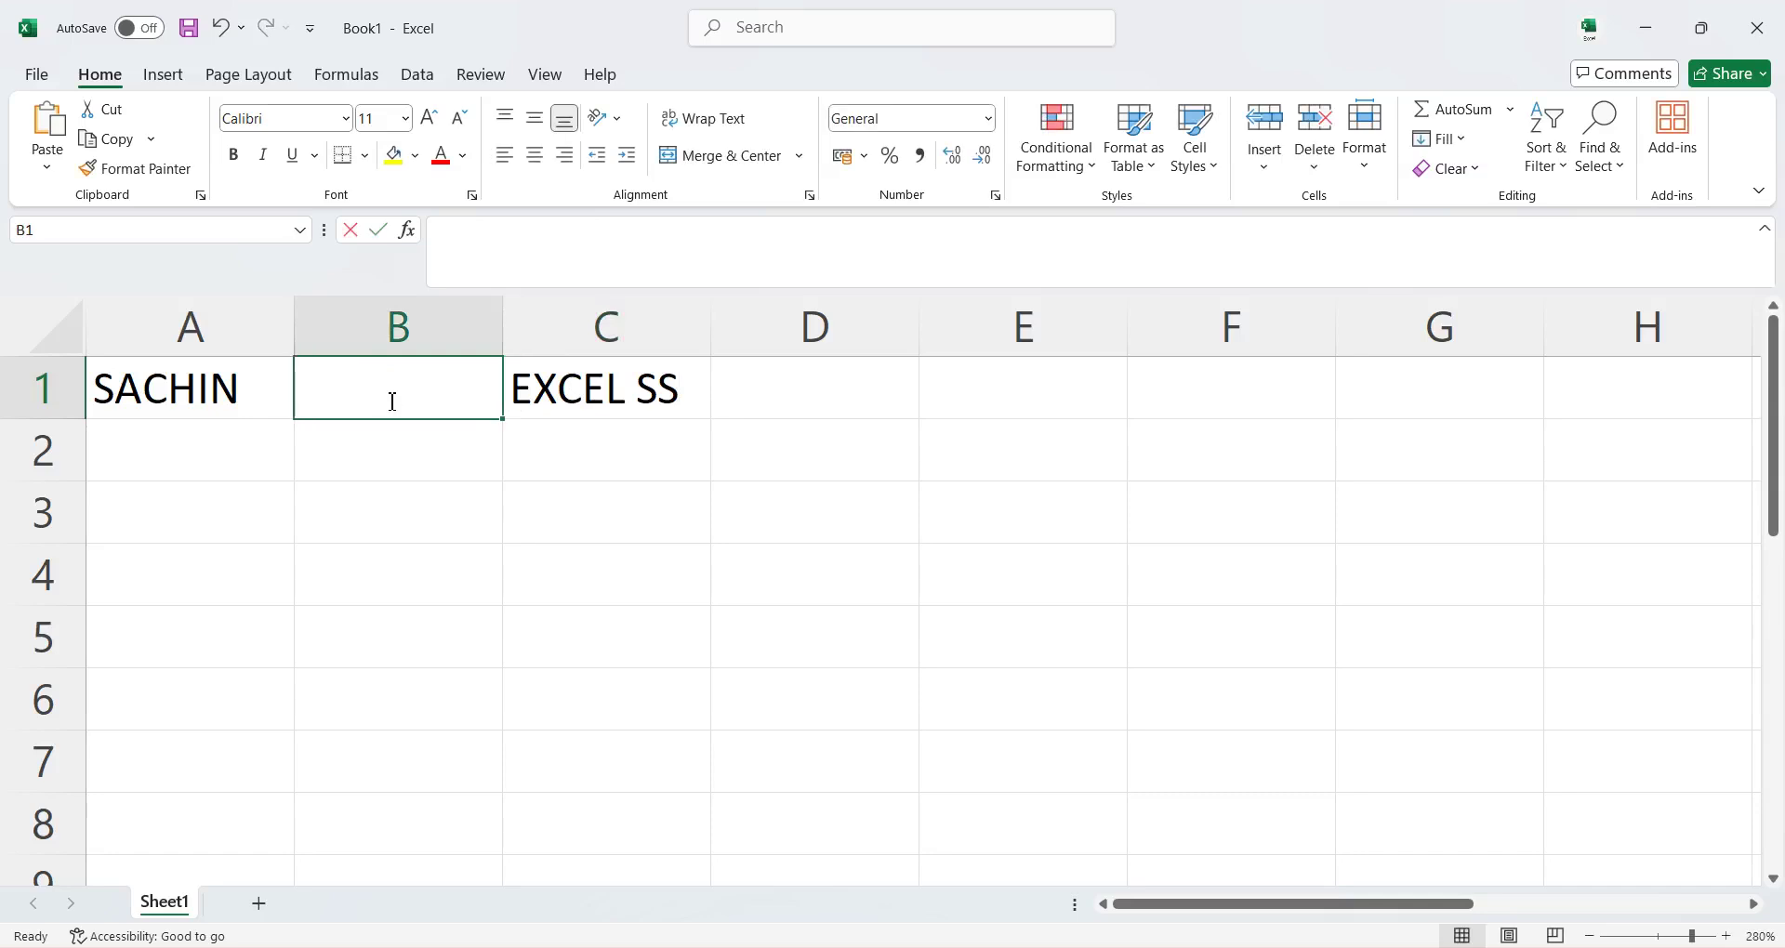
# Step: Enter 253.2656 in cell B1 and erase it again in the Formula Bar
pyautogui.write('253.265')
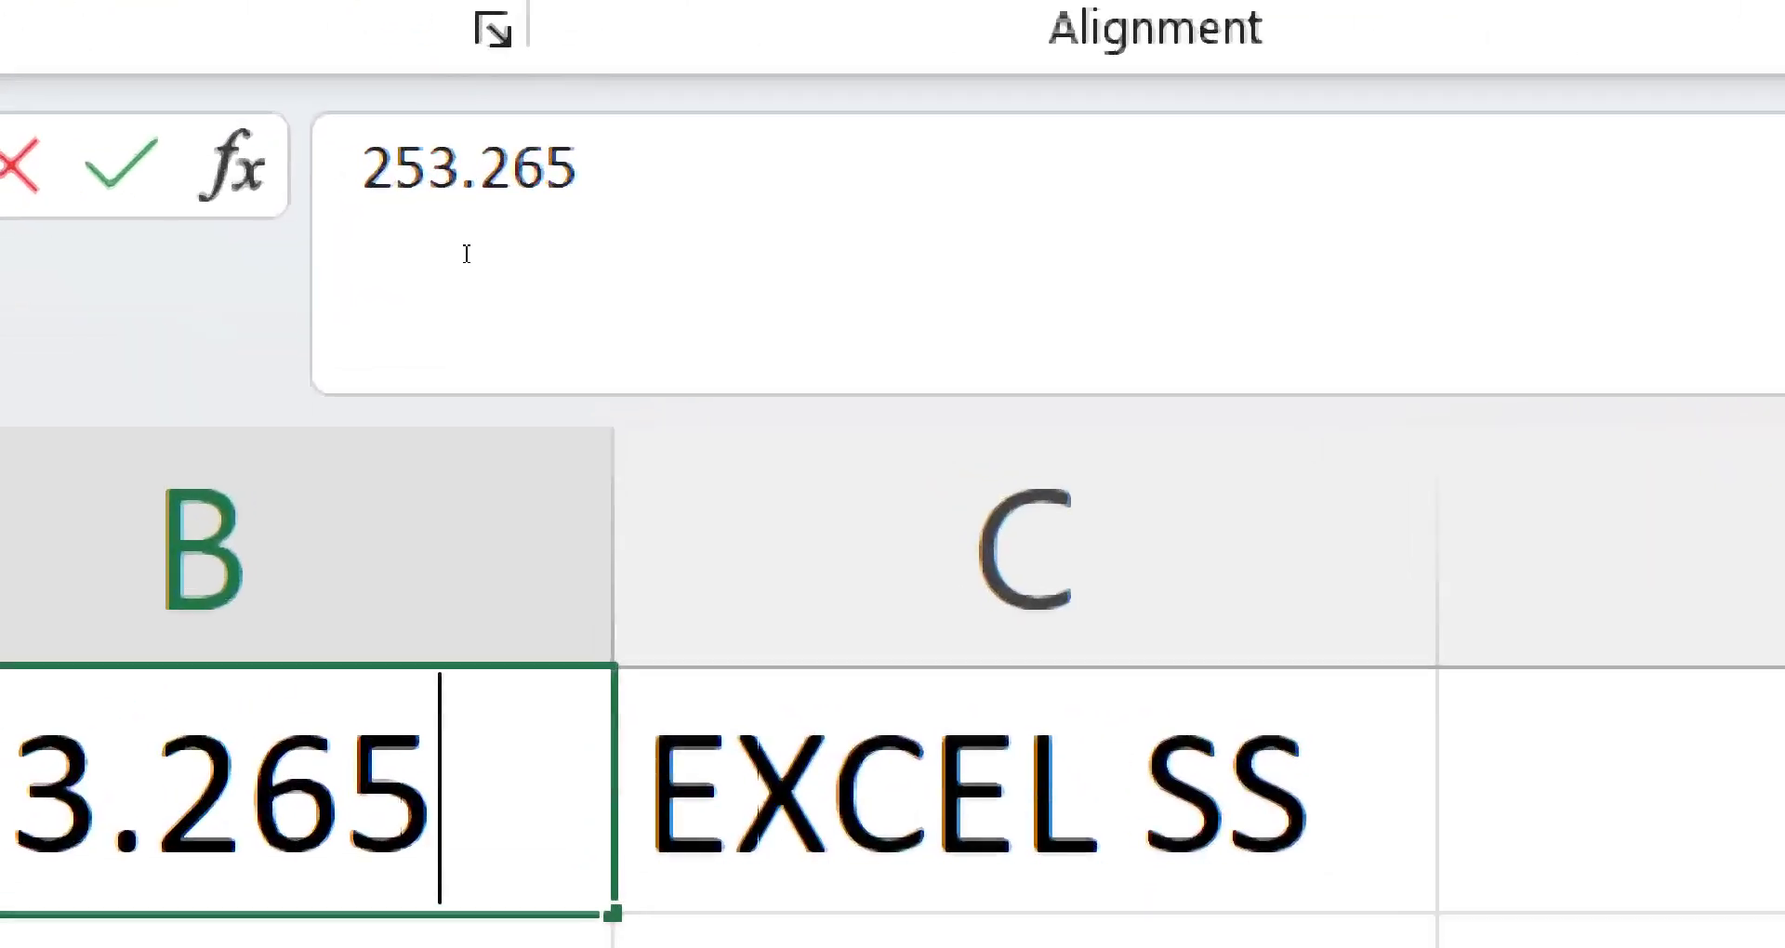
pyautogui.write('6')
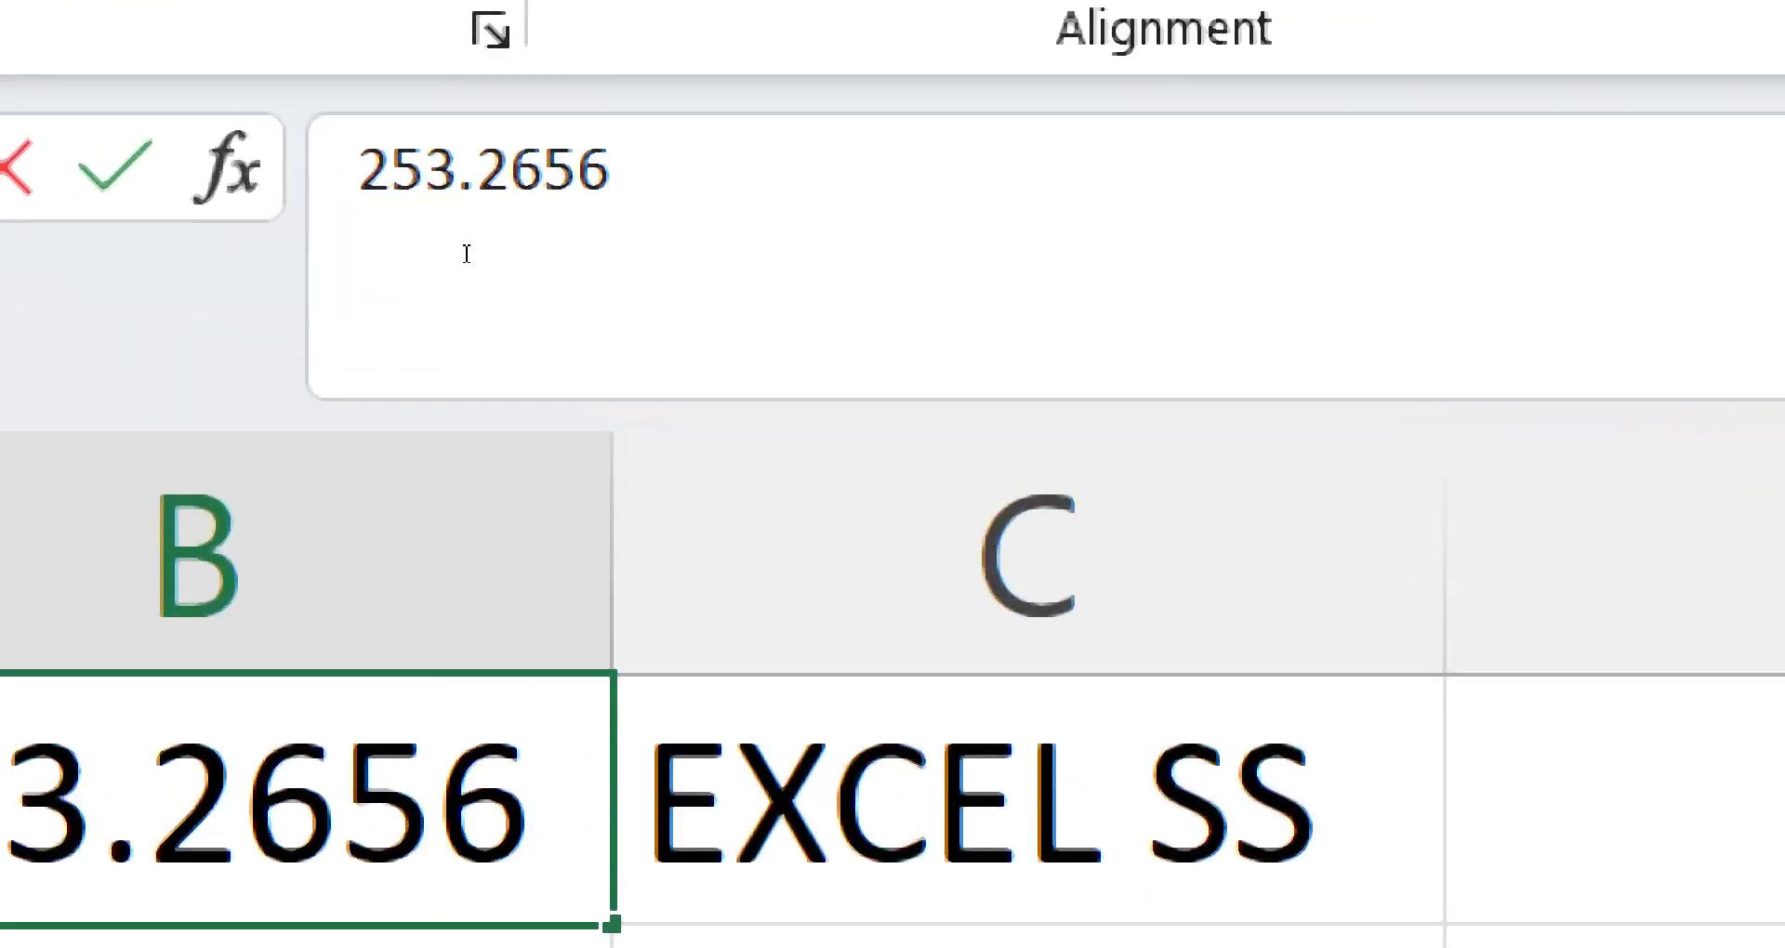
pyautogui.moveTo(519, 232); pyautogui.dragTo(403, 239)
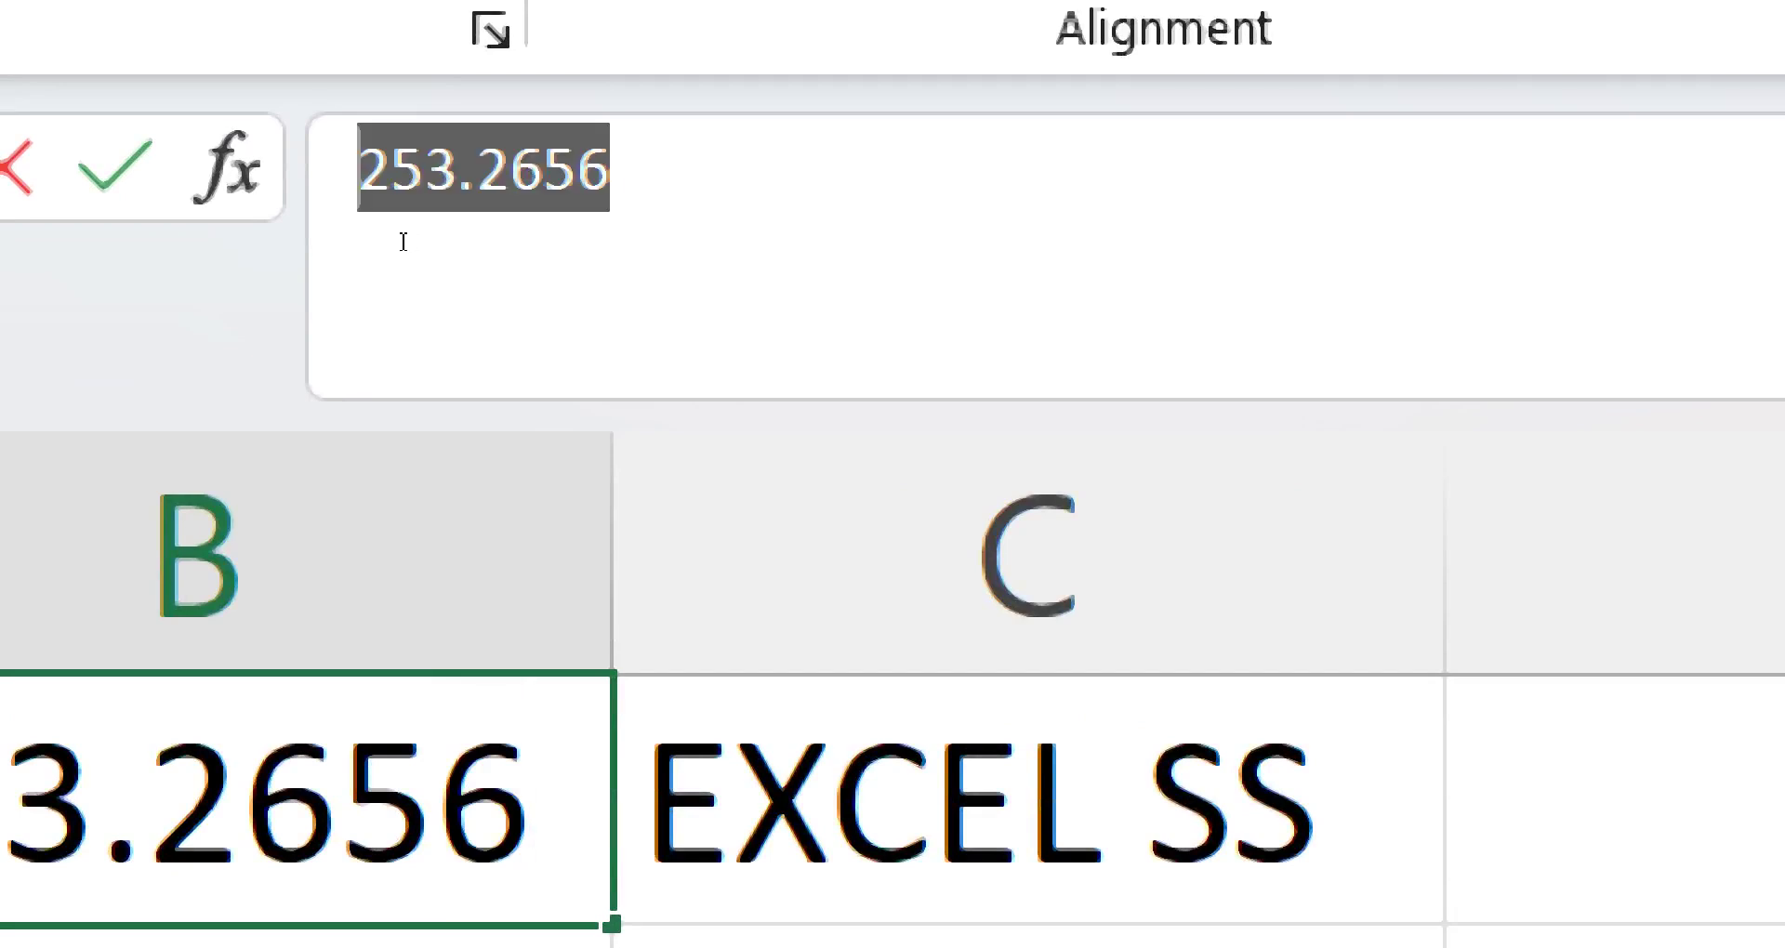
pyautogui.press('BackSpace')
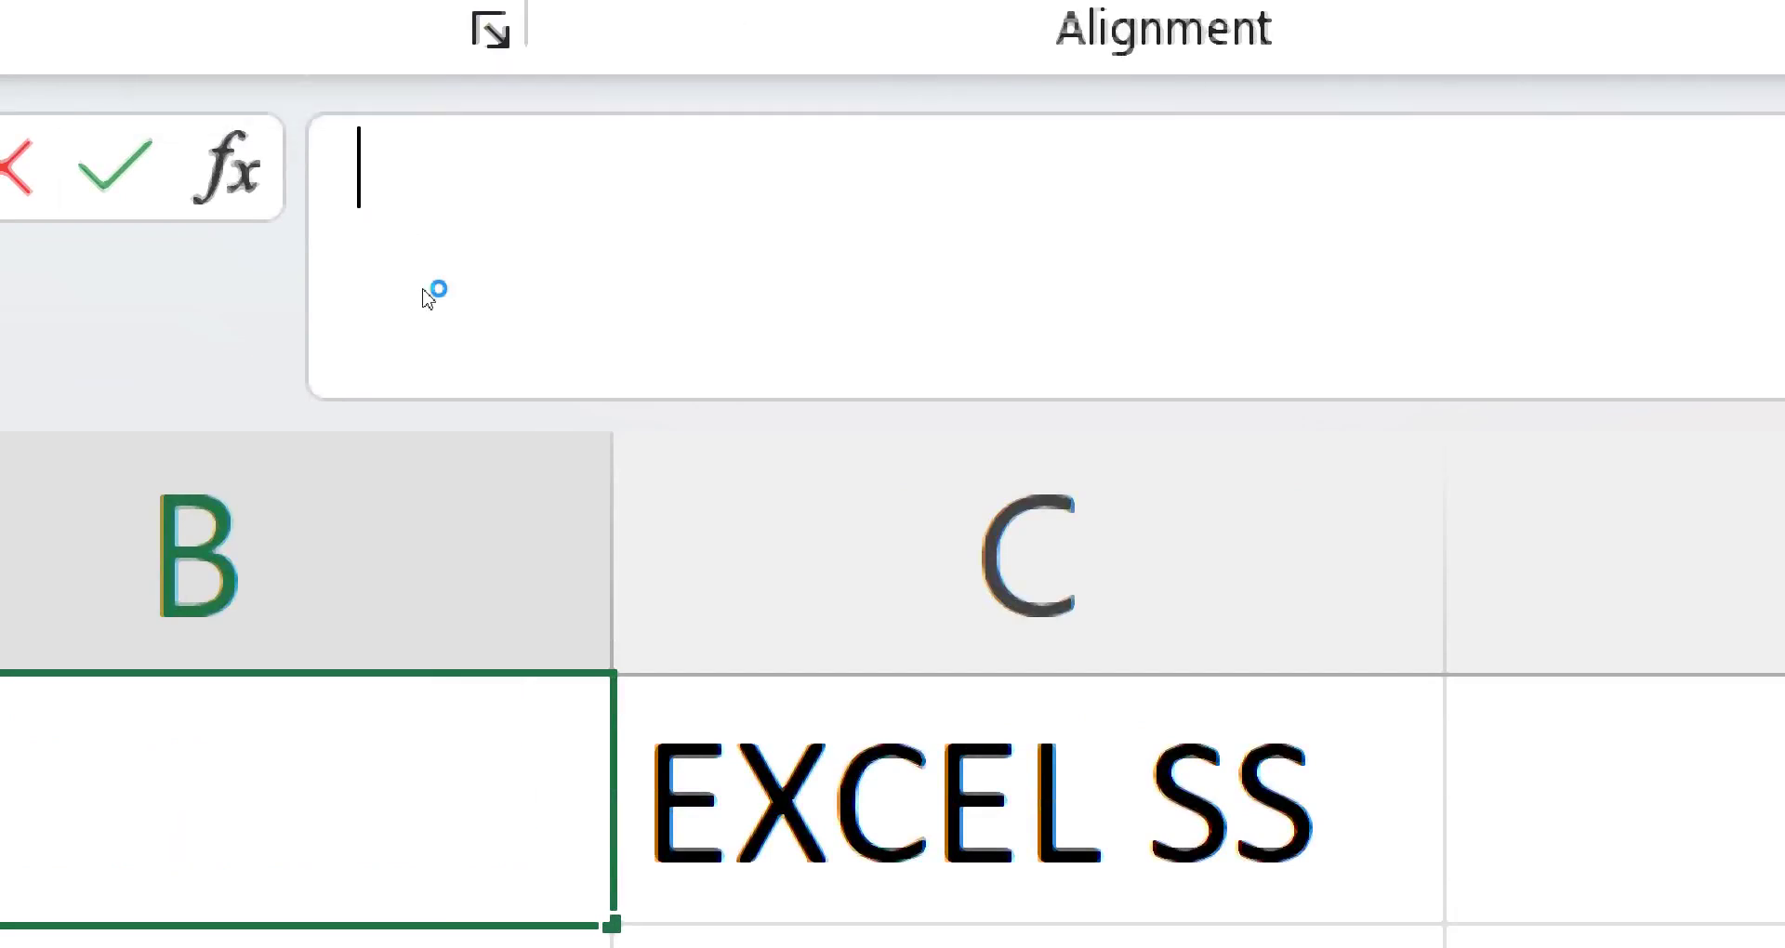
pyautogui.press('Tab')
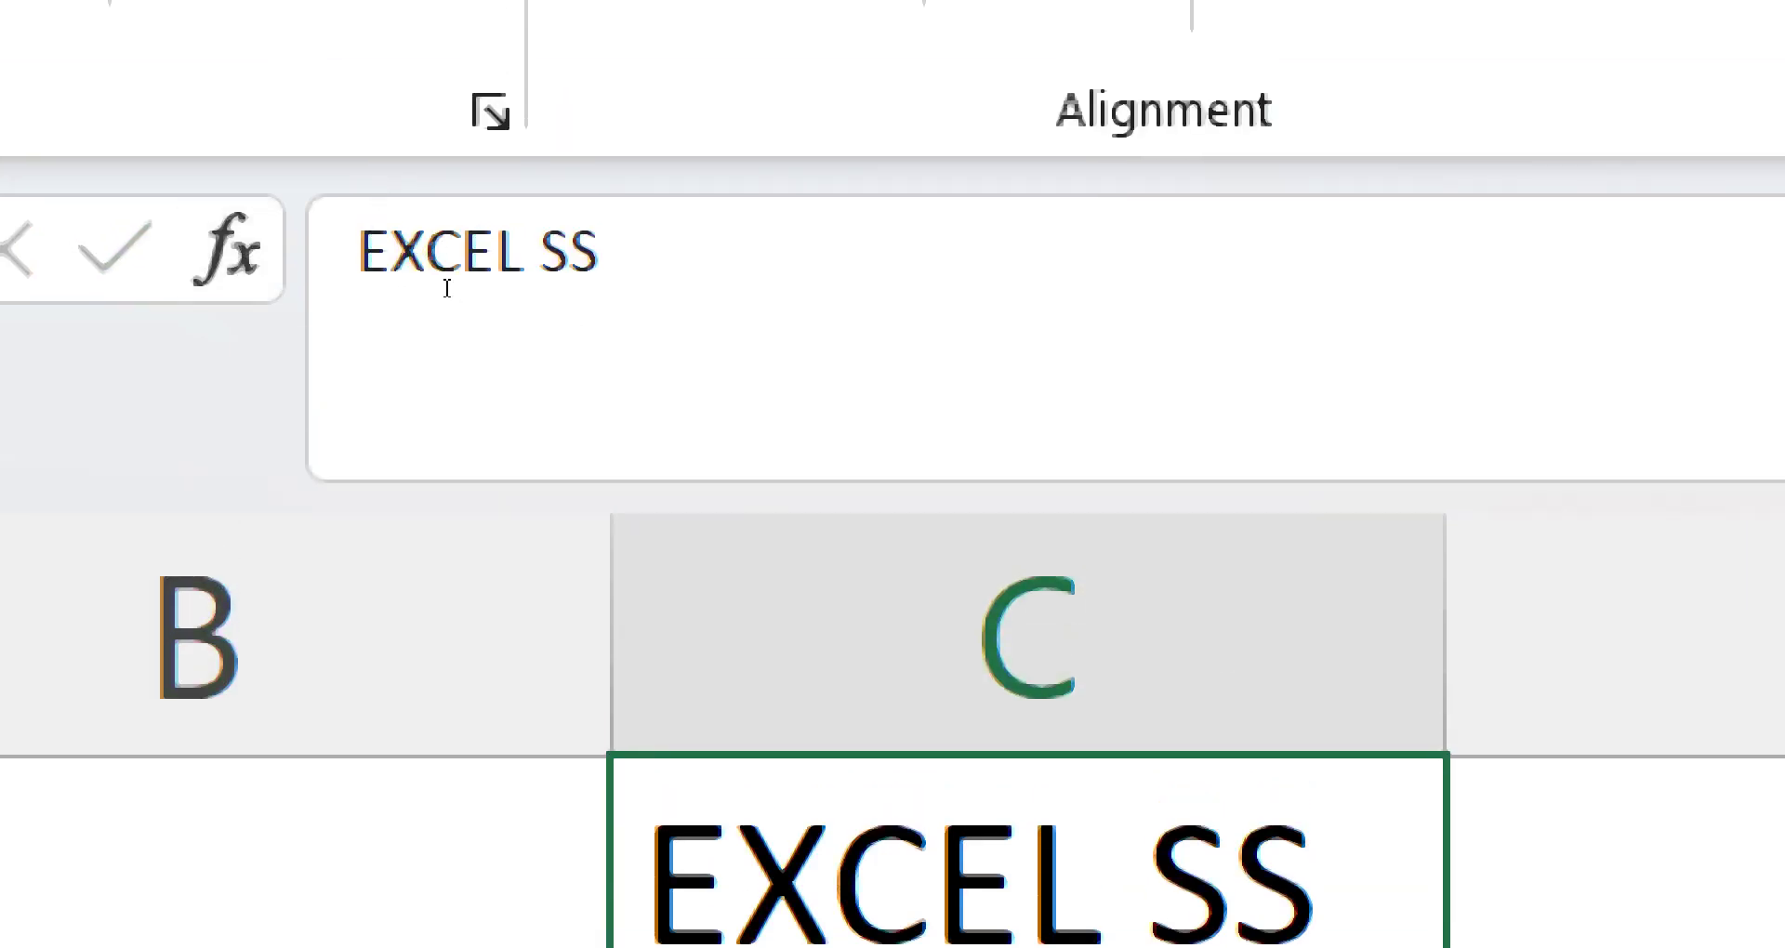
# Step: Replace the text of cell C1 with 563 through the Formula Bar, and clear the cell
pyautogui.moveTo(603, 249); pyautogui.dragTo(379, 247)
pyautogui.press('BackSpace')
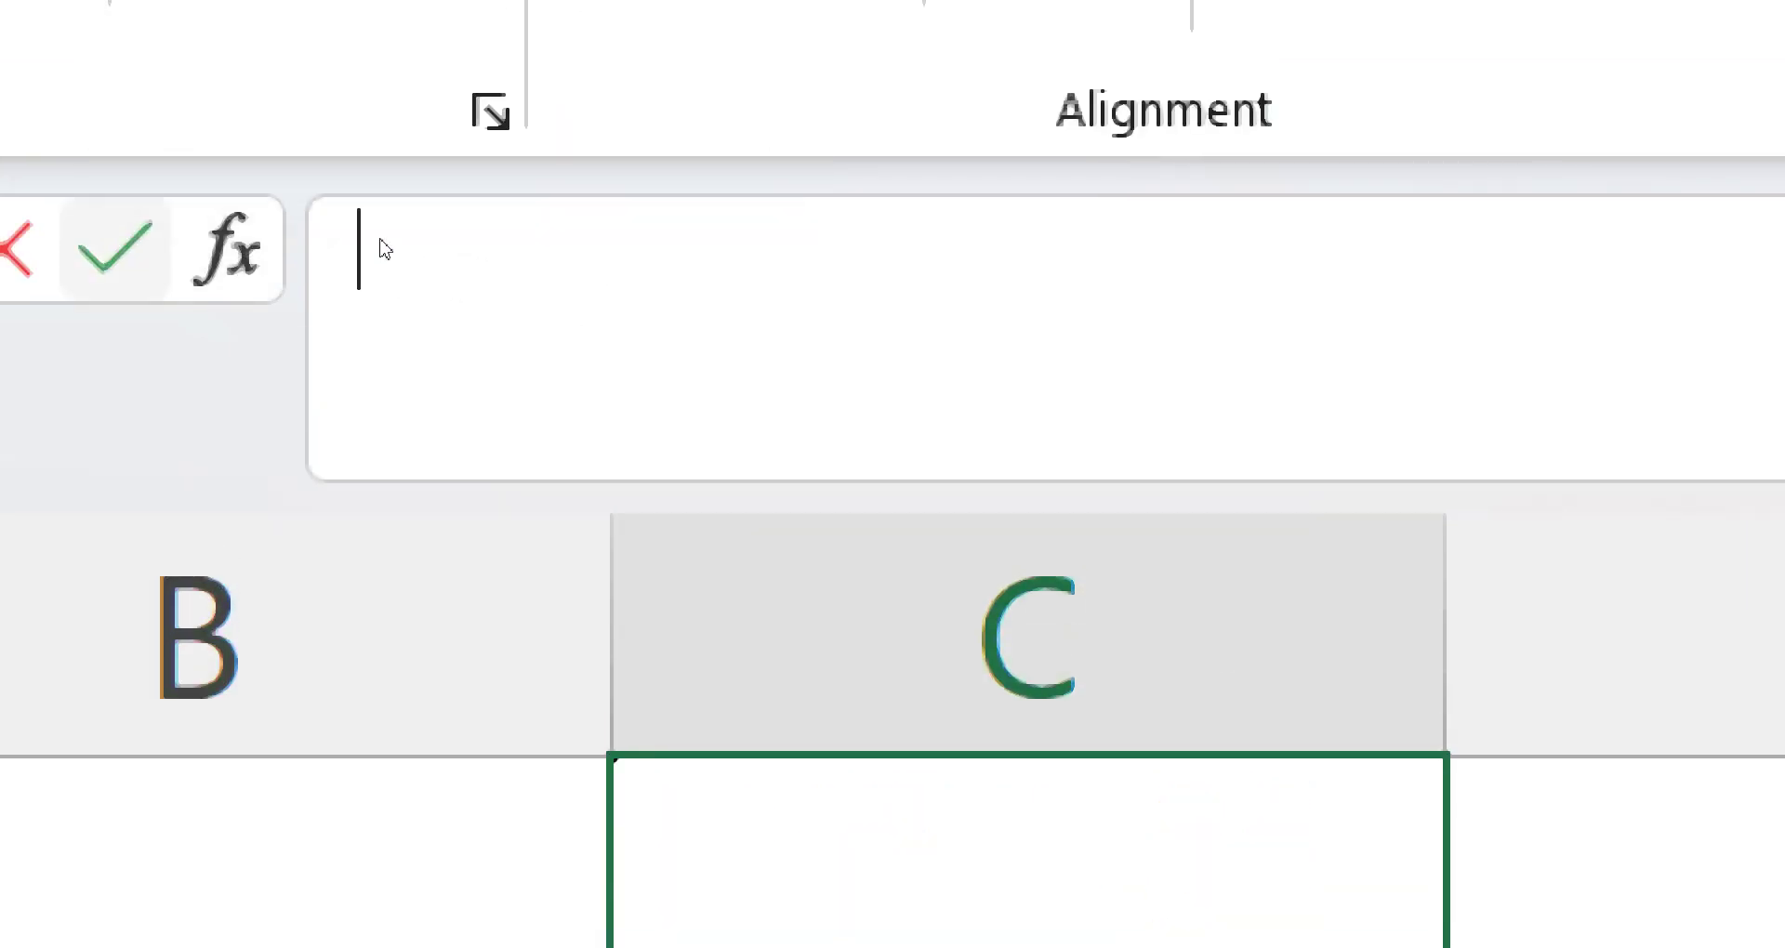
pyautogui.write('563')
pyautogui.press('Return')
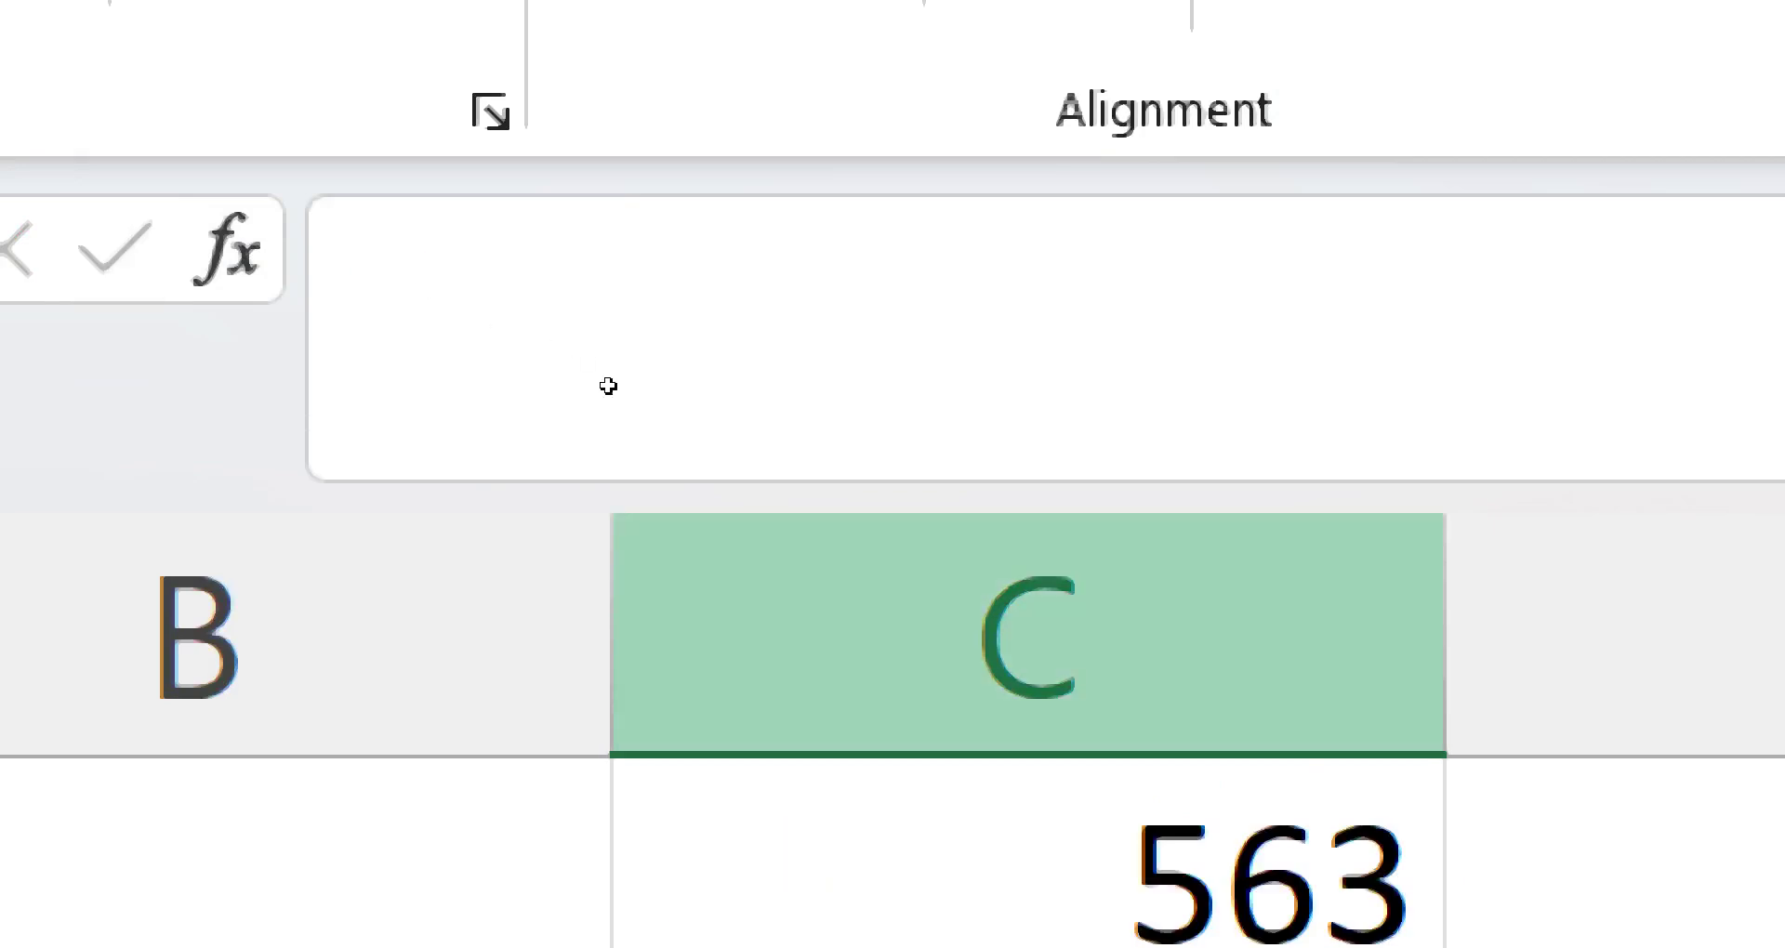
pyautogui.press('Up')
pyautogui.press('Delete')
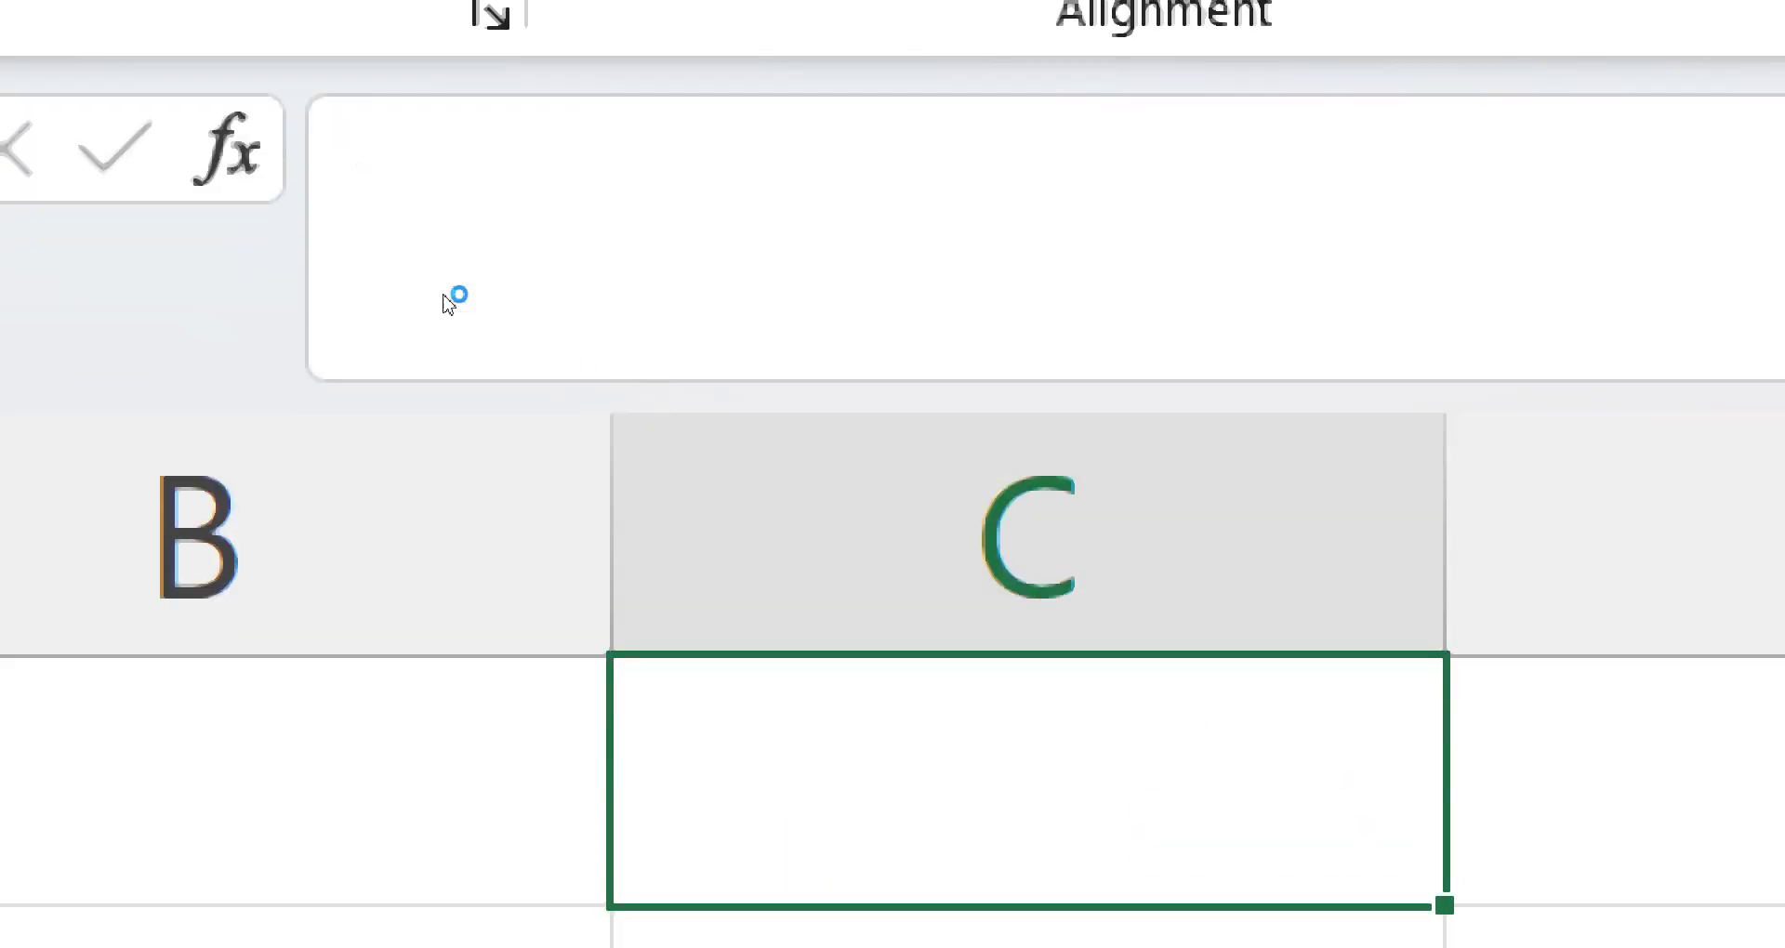
# Step: Enter 56 through the Formula Bar for cell C1, then switch to the PowerPoint presentation at the Range slide 15
pyautogui.click(352, 144)
pyautogui.write('56')
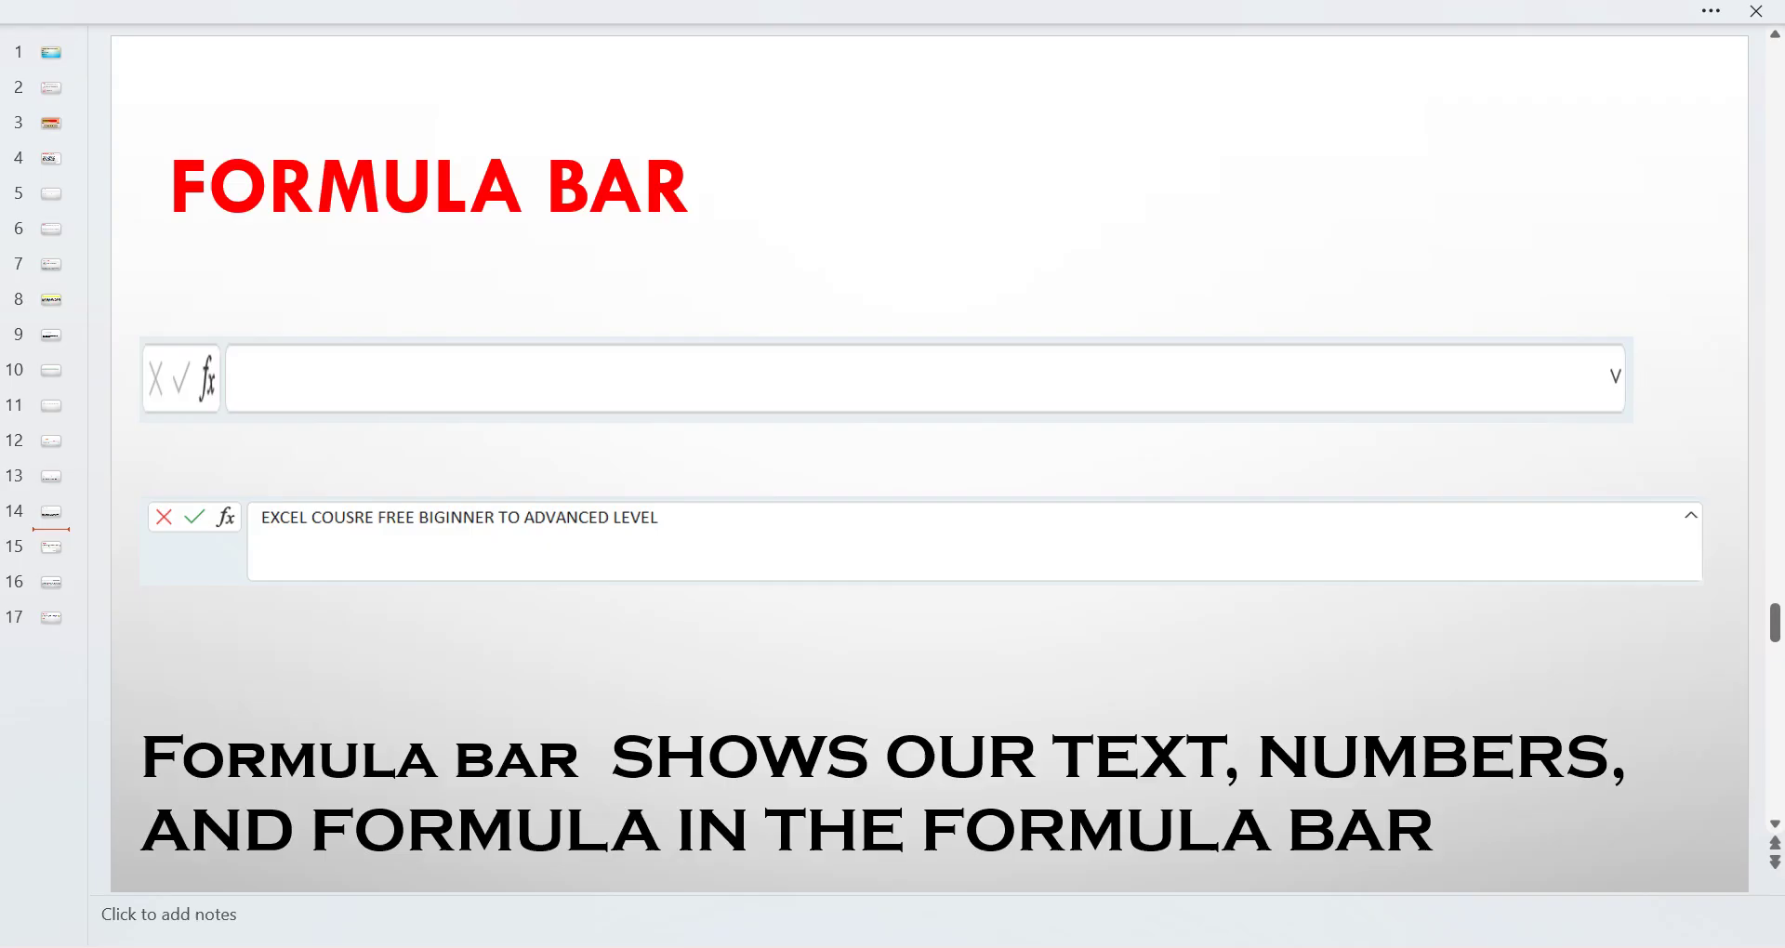
pyautogui.click(42, 560)
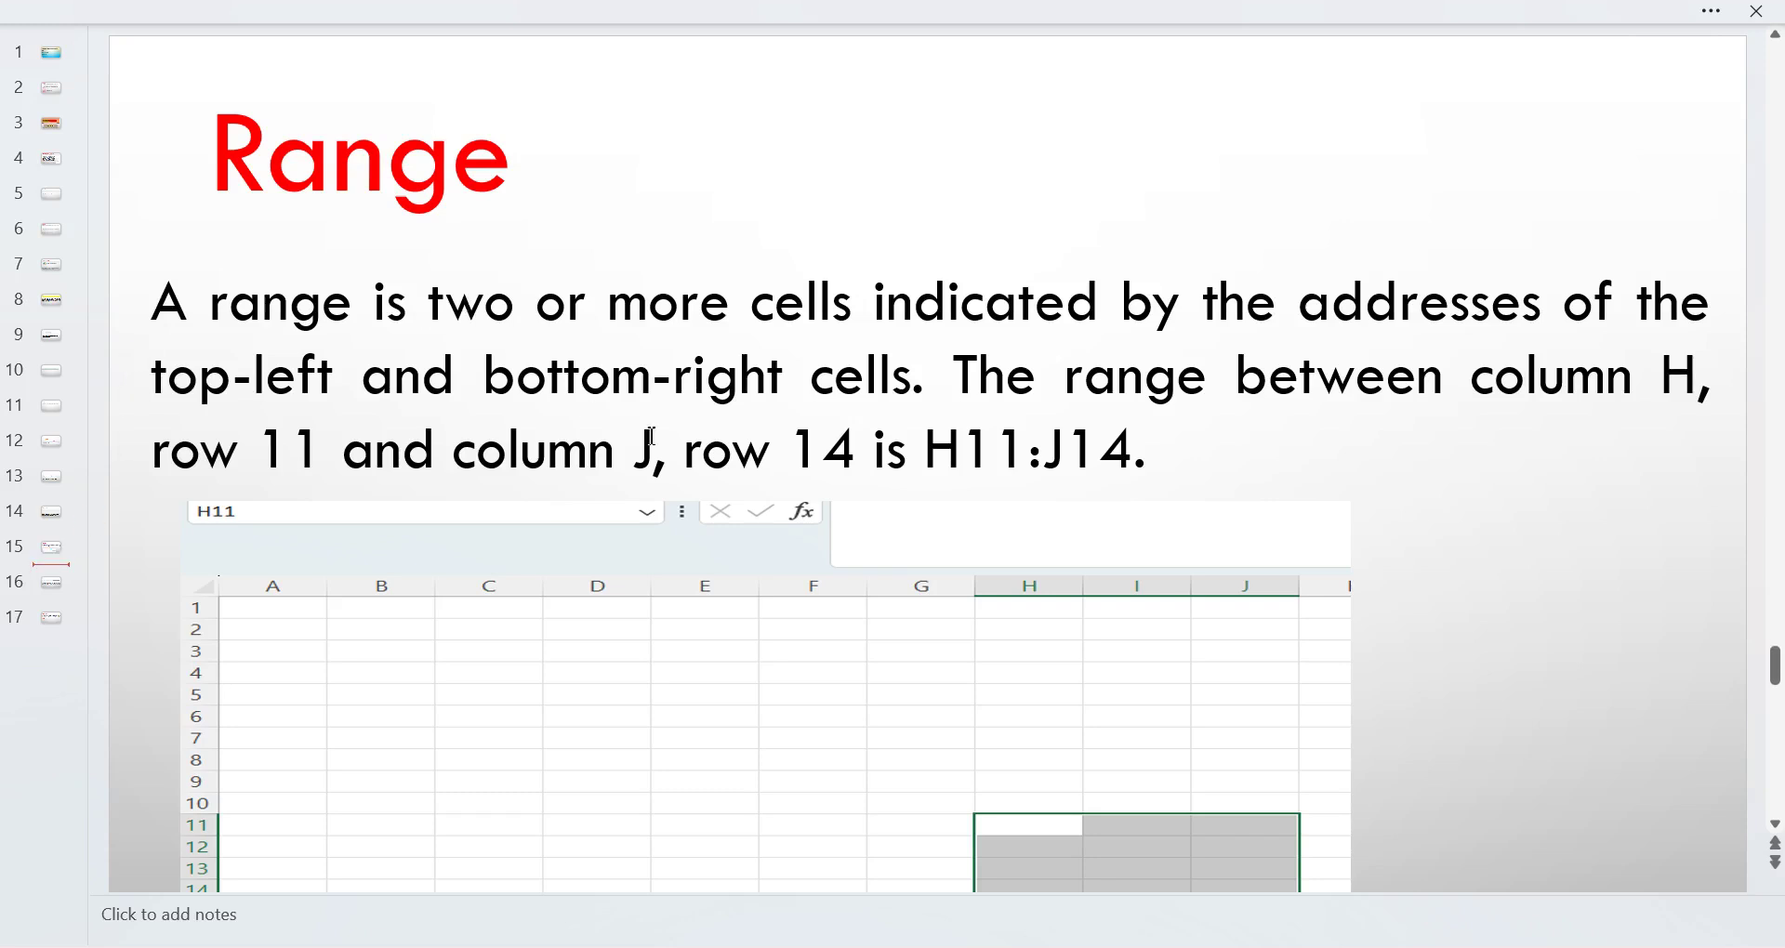
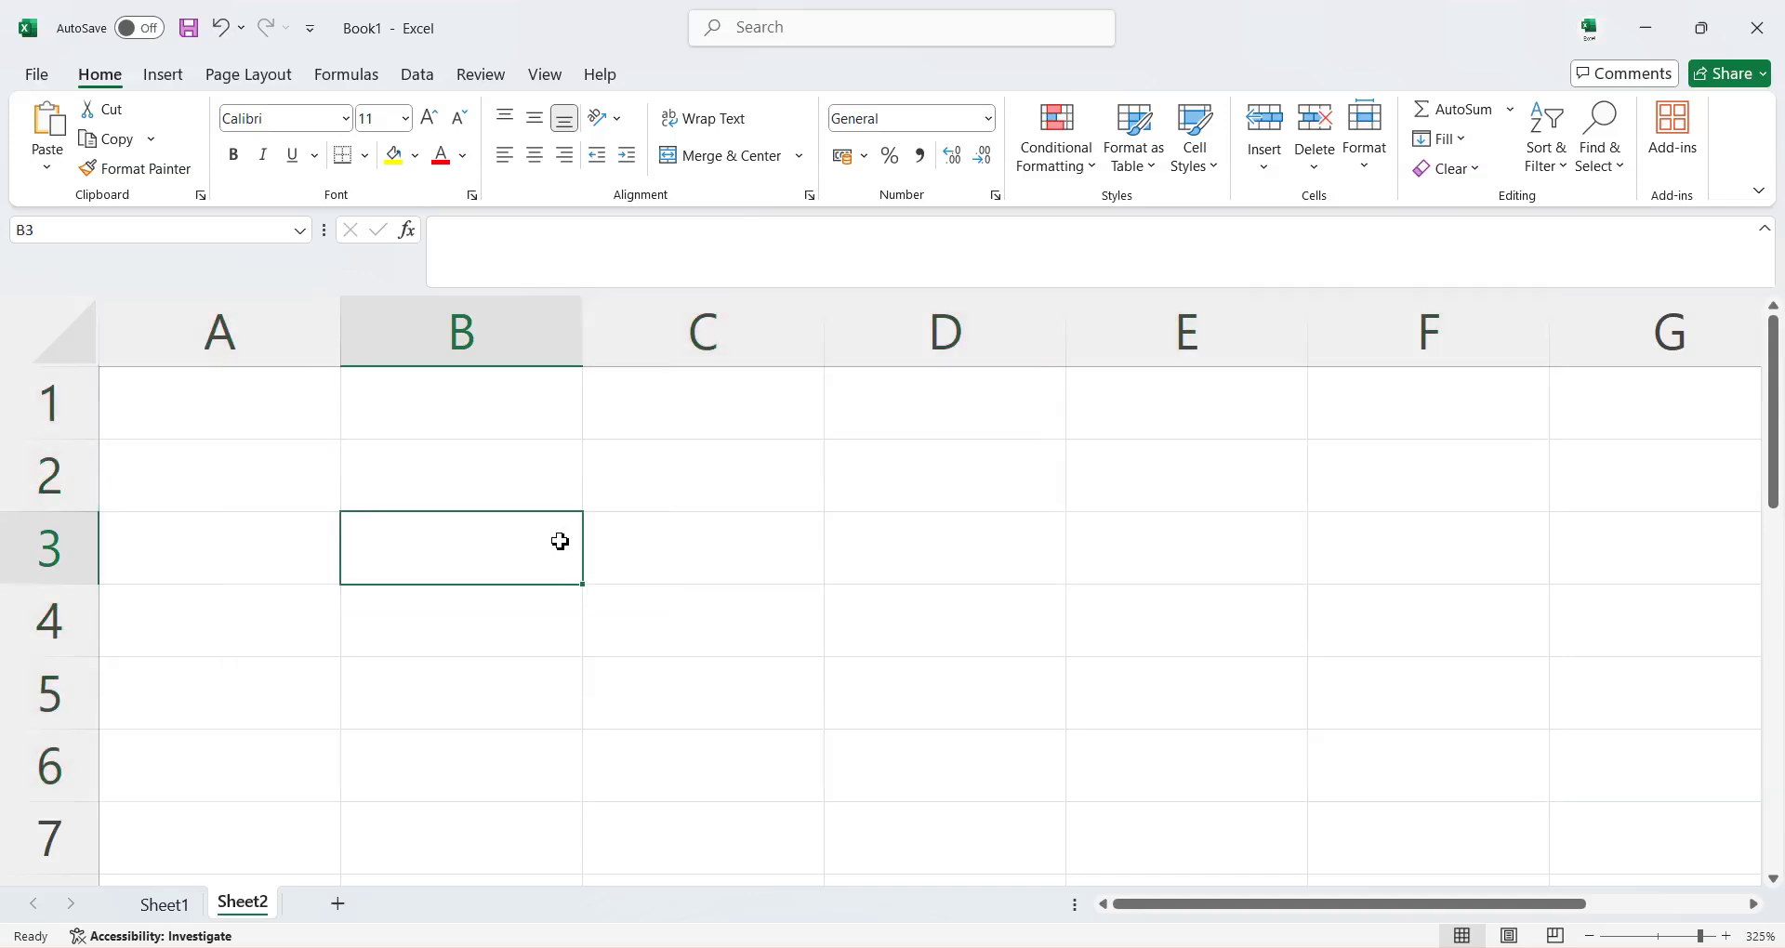
# Step: Enter 1 in cell B1 of Sheet2 and copy it down to B5 with the fill handle
pyautogui.click(558, 542)
pyautogui.click(402, 420)
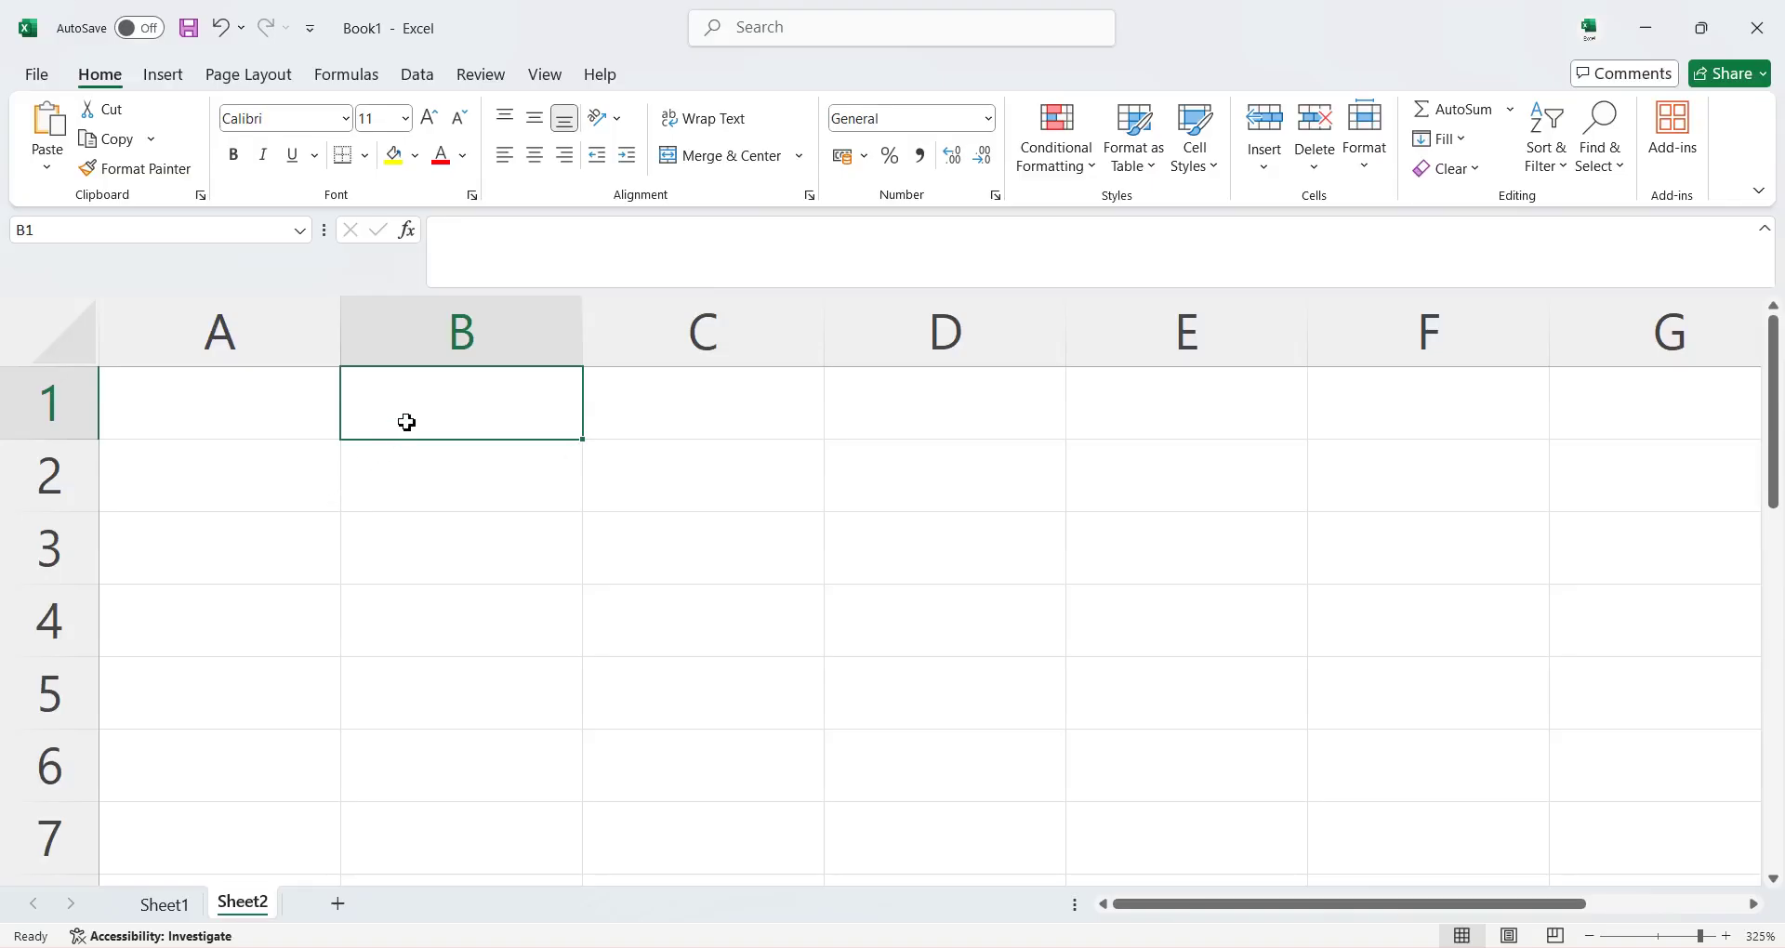
pyautogui.write('1')
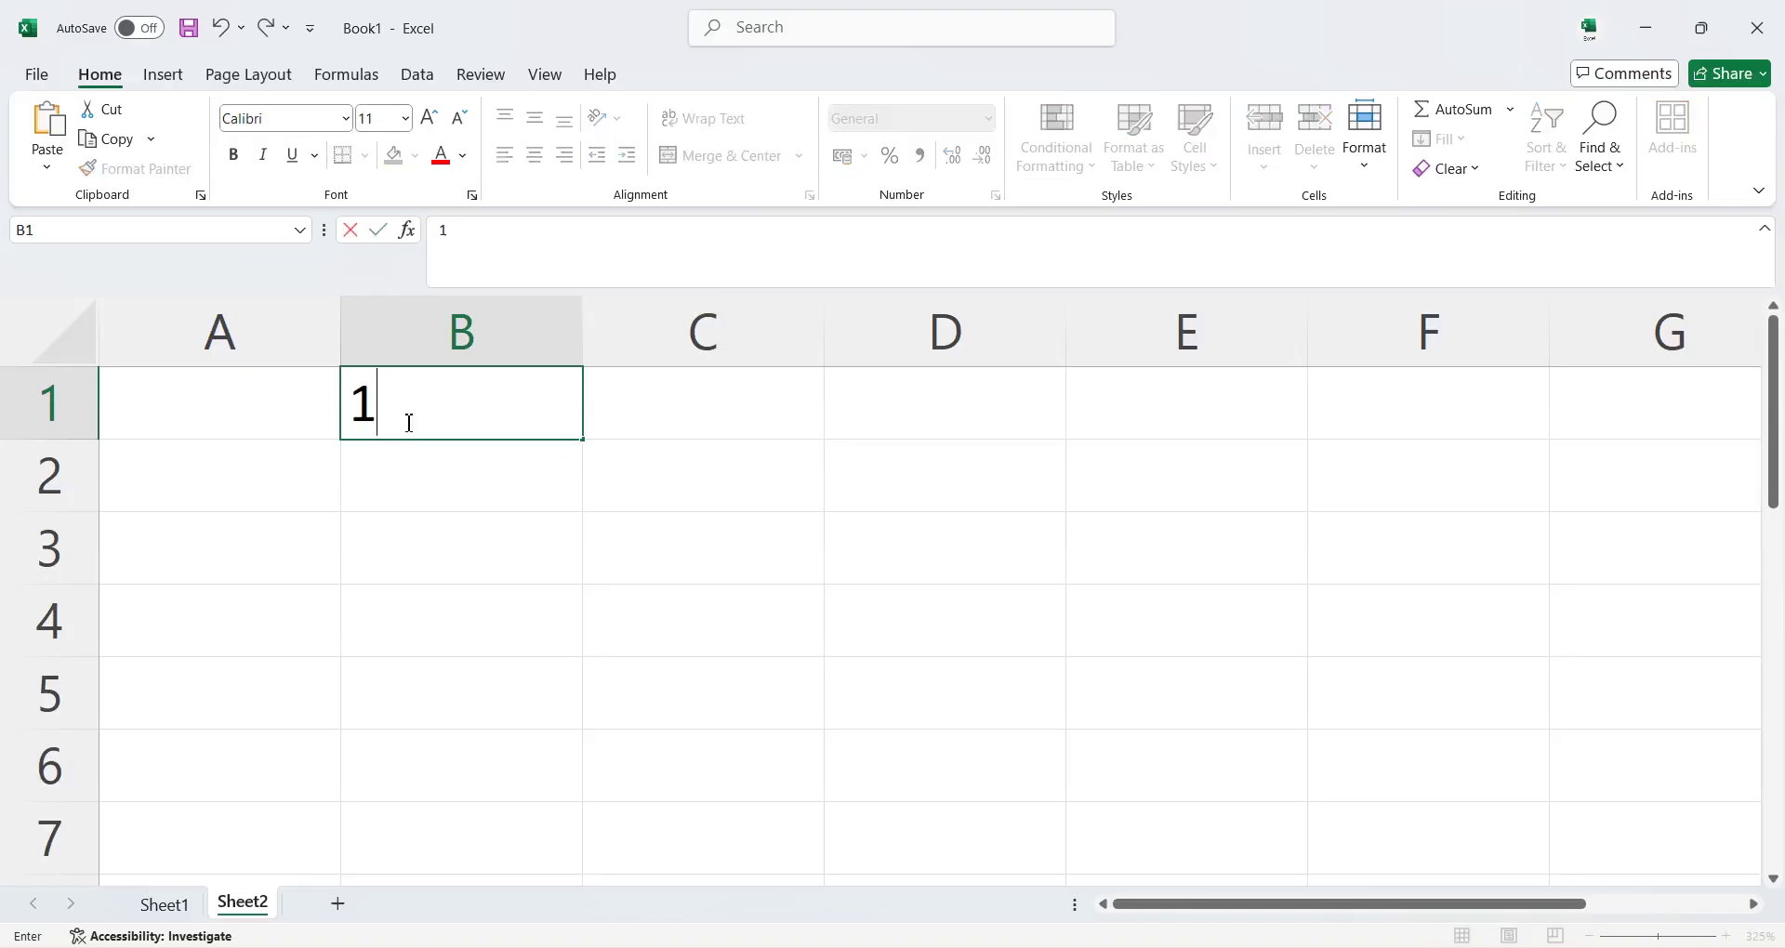
pyautogui.click(702, 532)
pyautogui.click(481, 419)
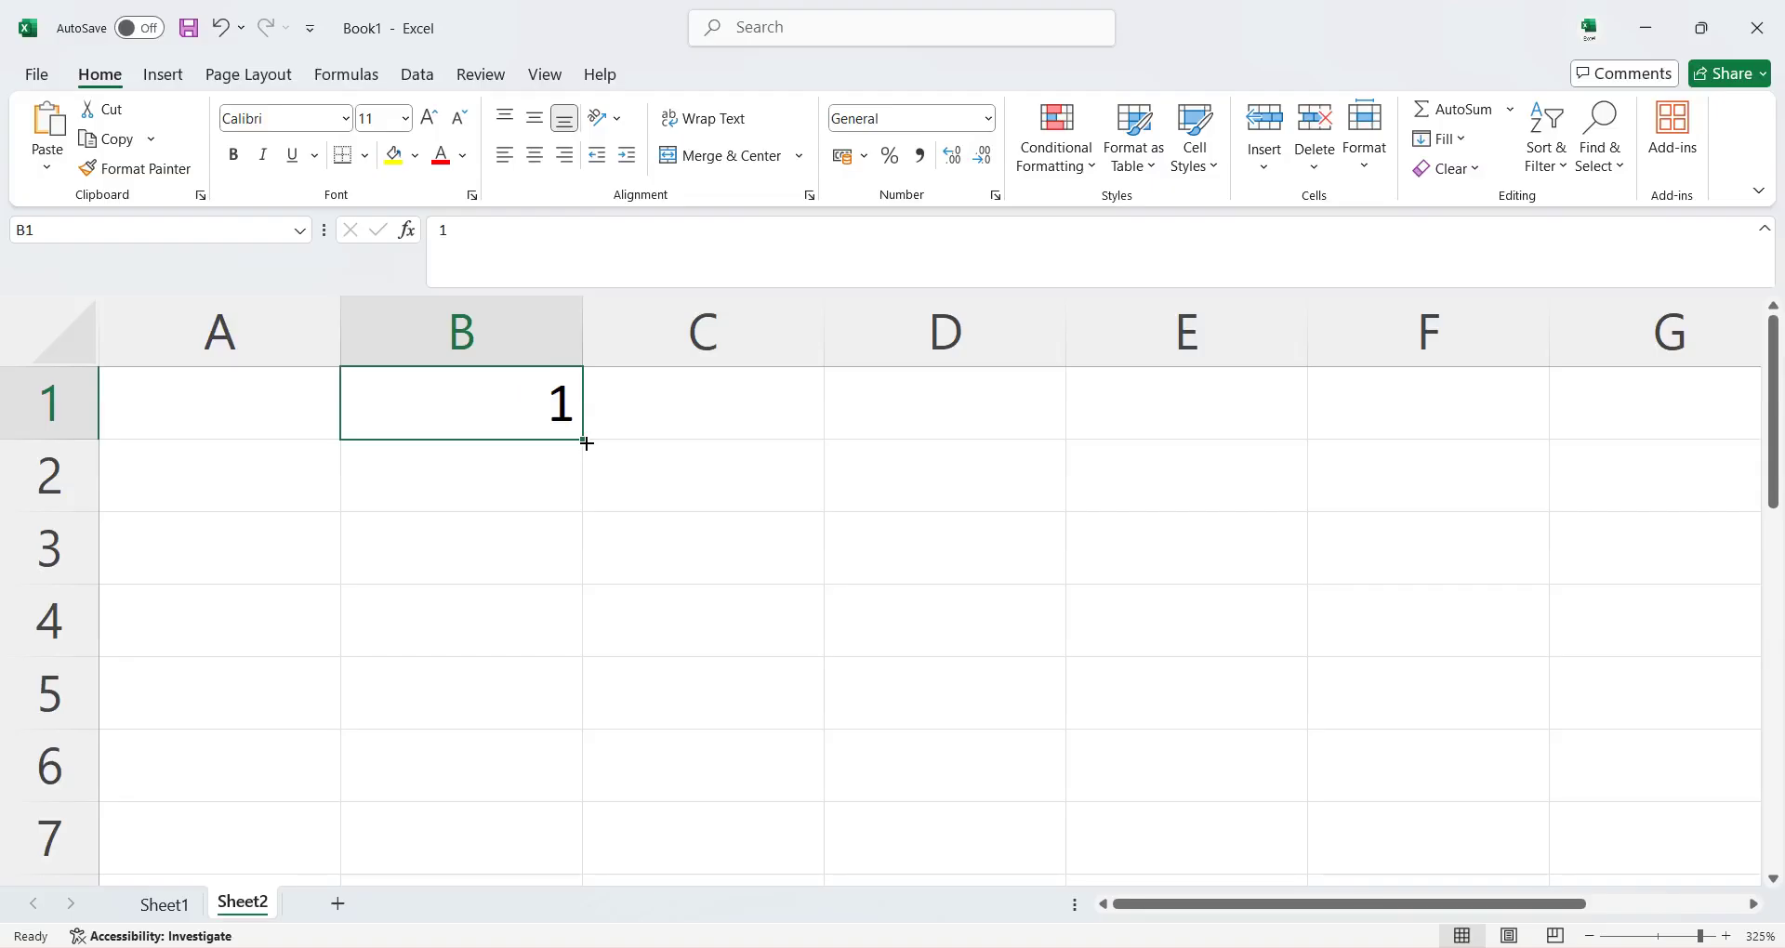
pyautogui.moveTo(587, 444); pyautogui.dragTo(606, 744)
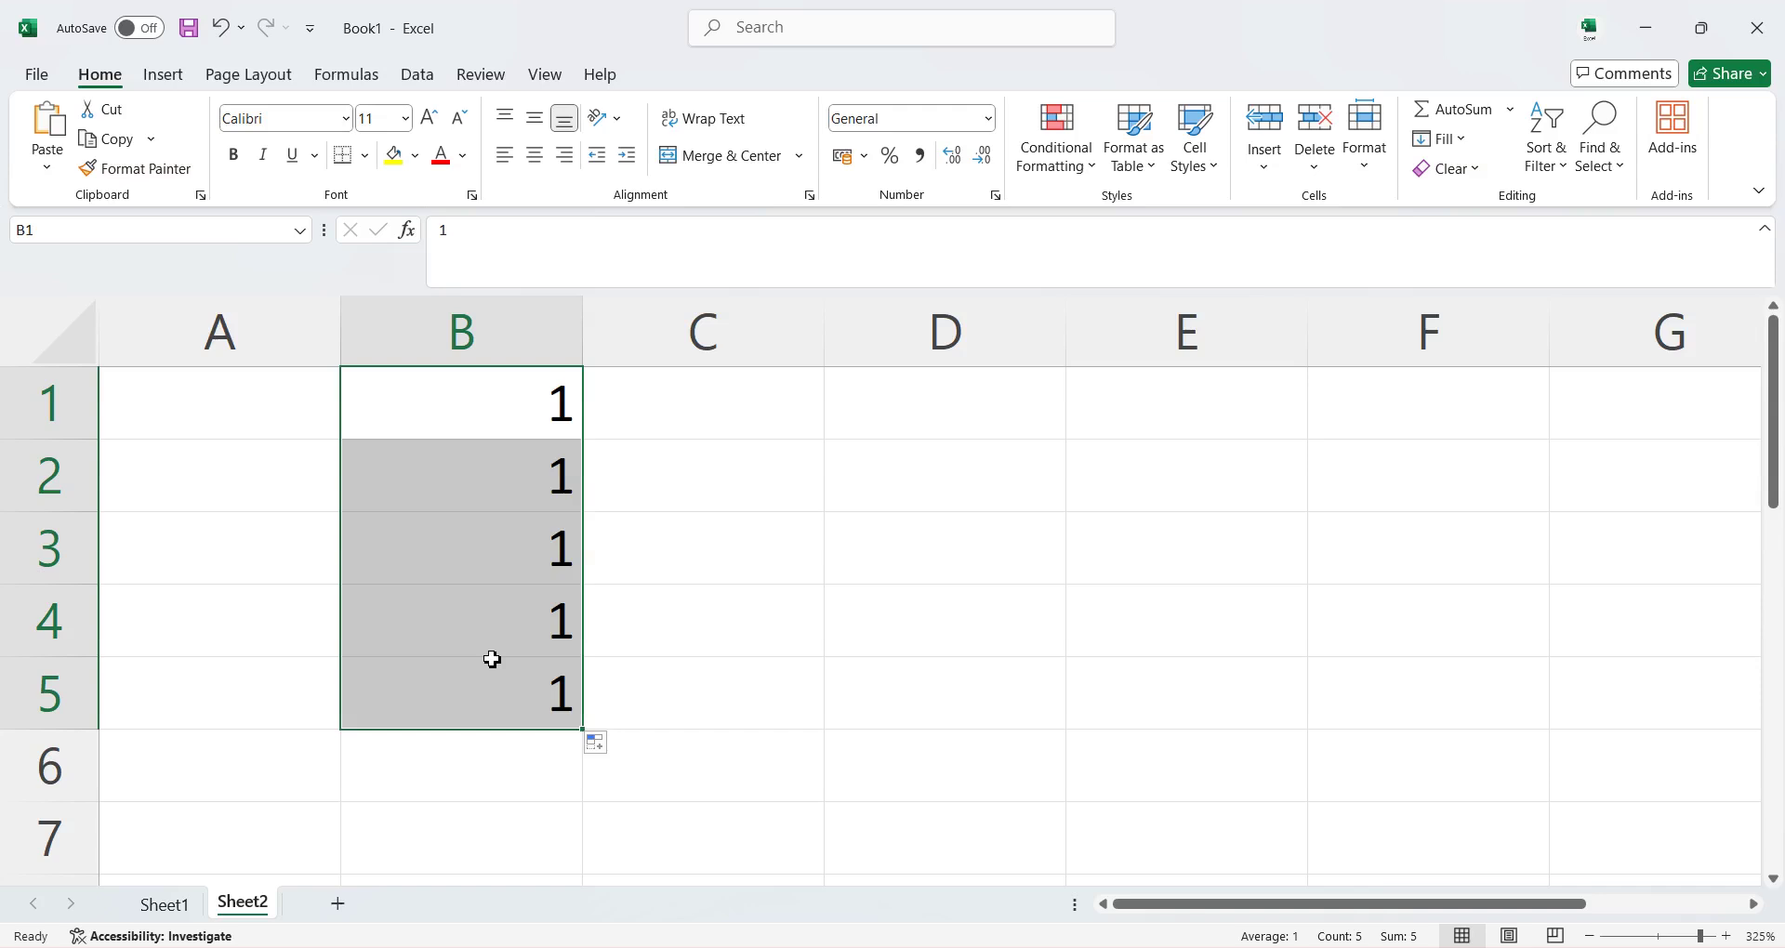
# Step: Undo the fill down column B and clear the 1 from cell B1
pyautogui.hotkey('ctrl', 'z')
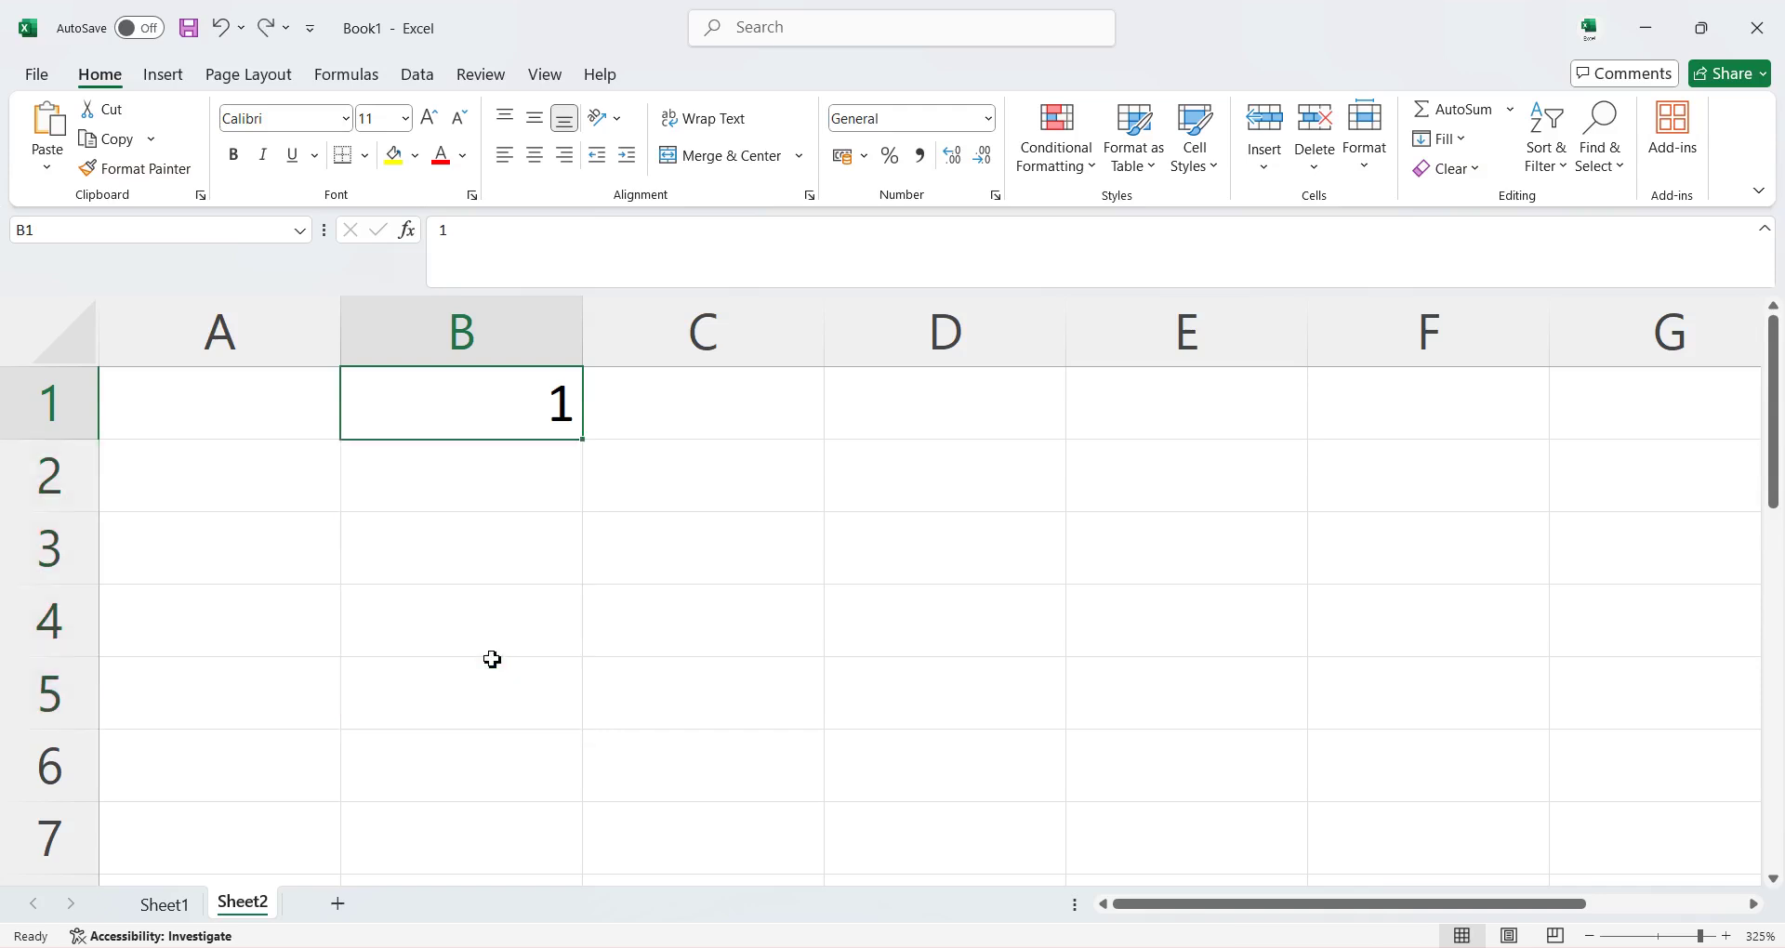
pyautogui.click(716, 486)
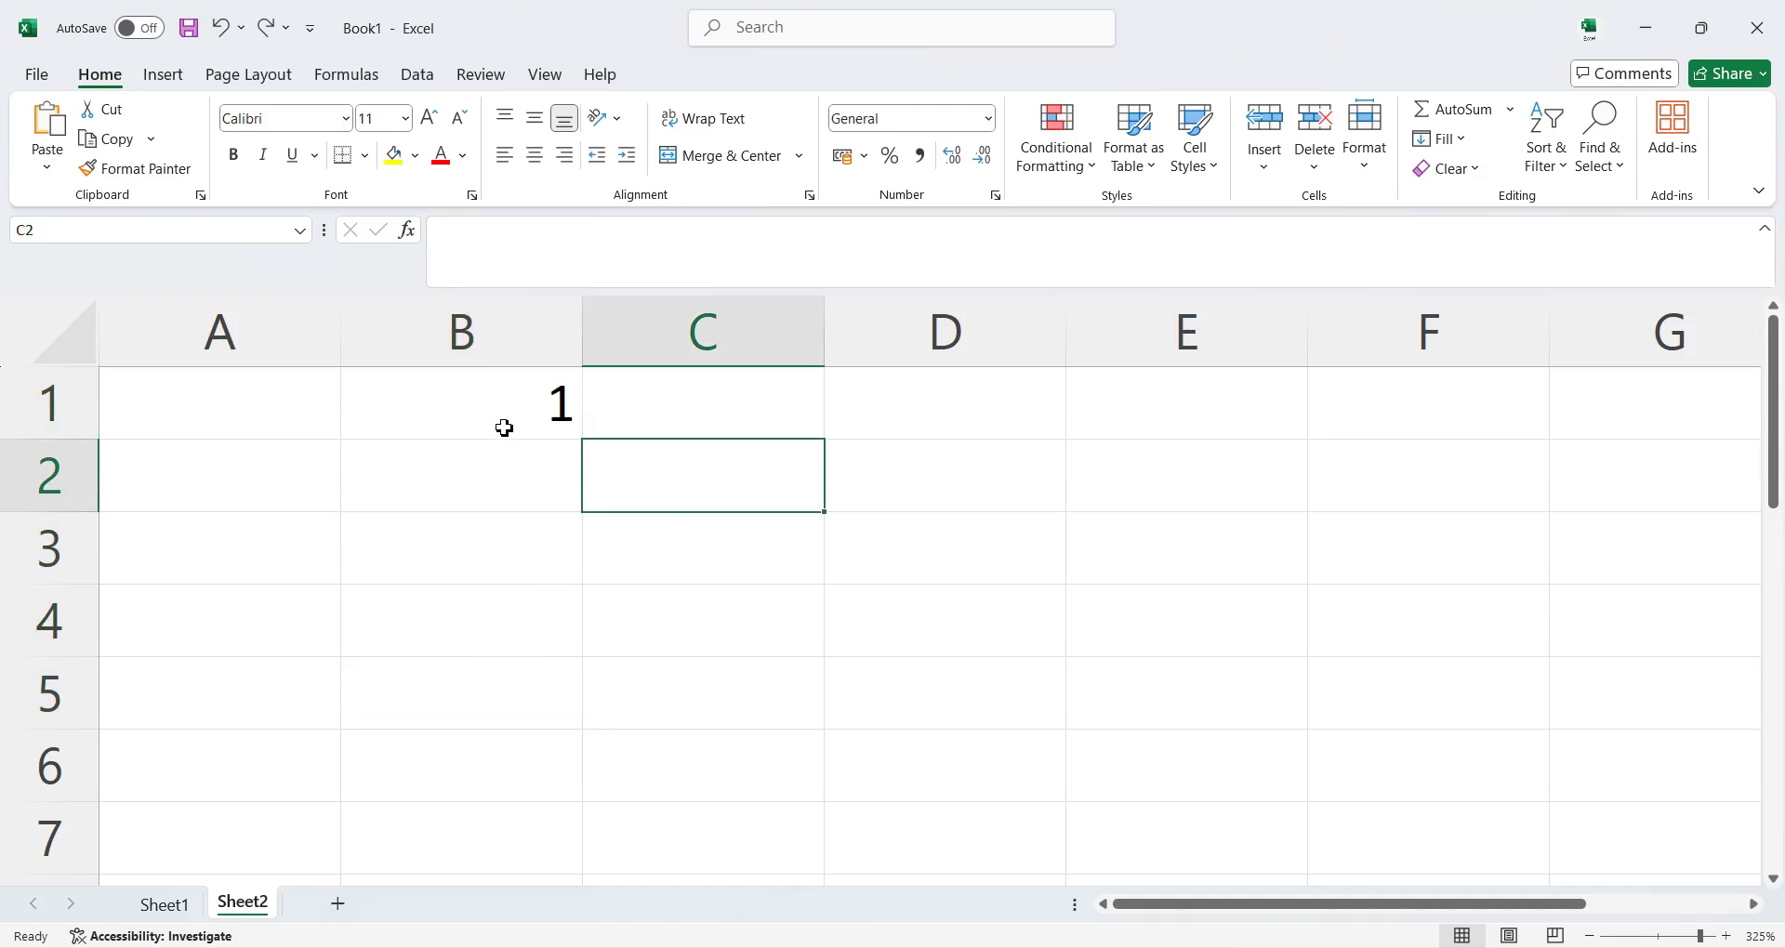
pyautogui.click(499, 415)
pyautogui.press('Delete')
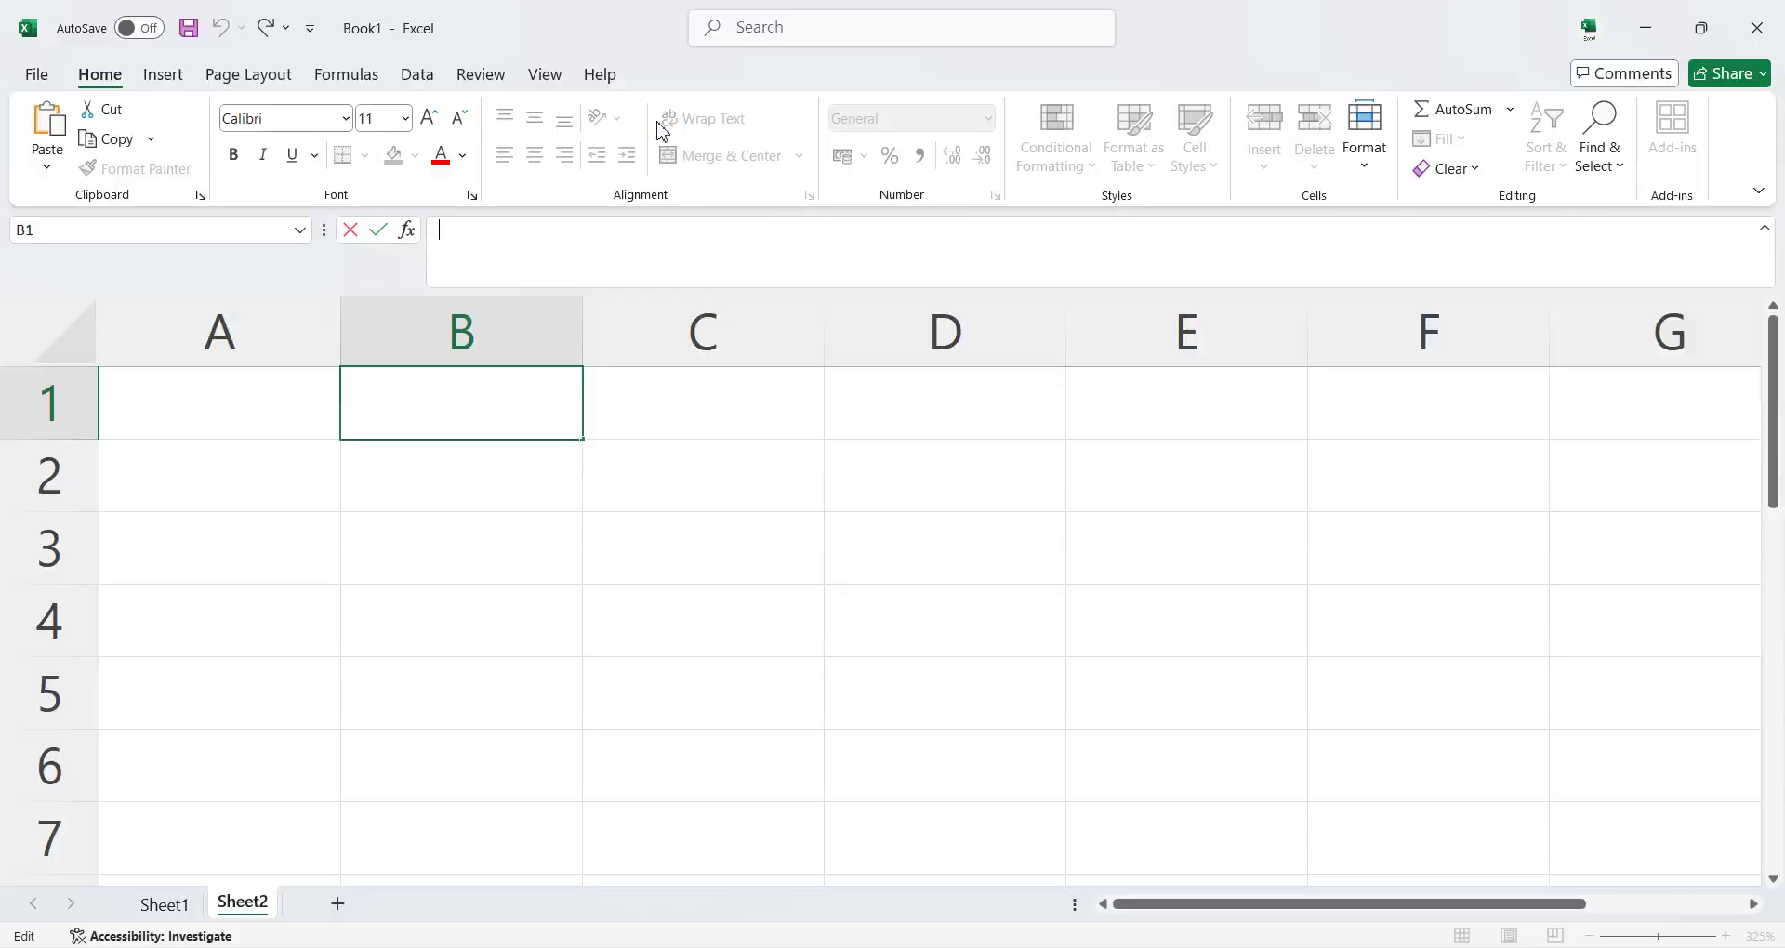
# Step: Enter 25 in cell B2 of Sheet2
pyautogui.click(428, 482)
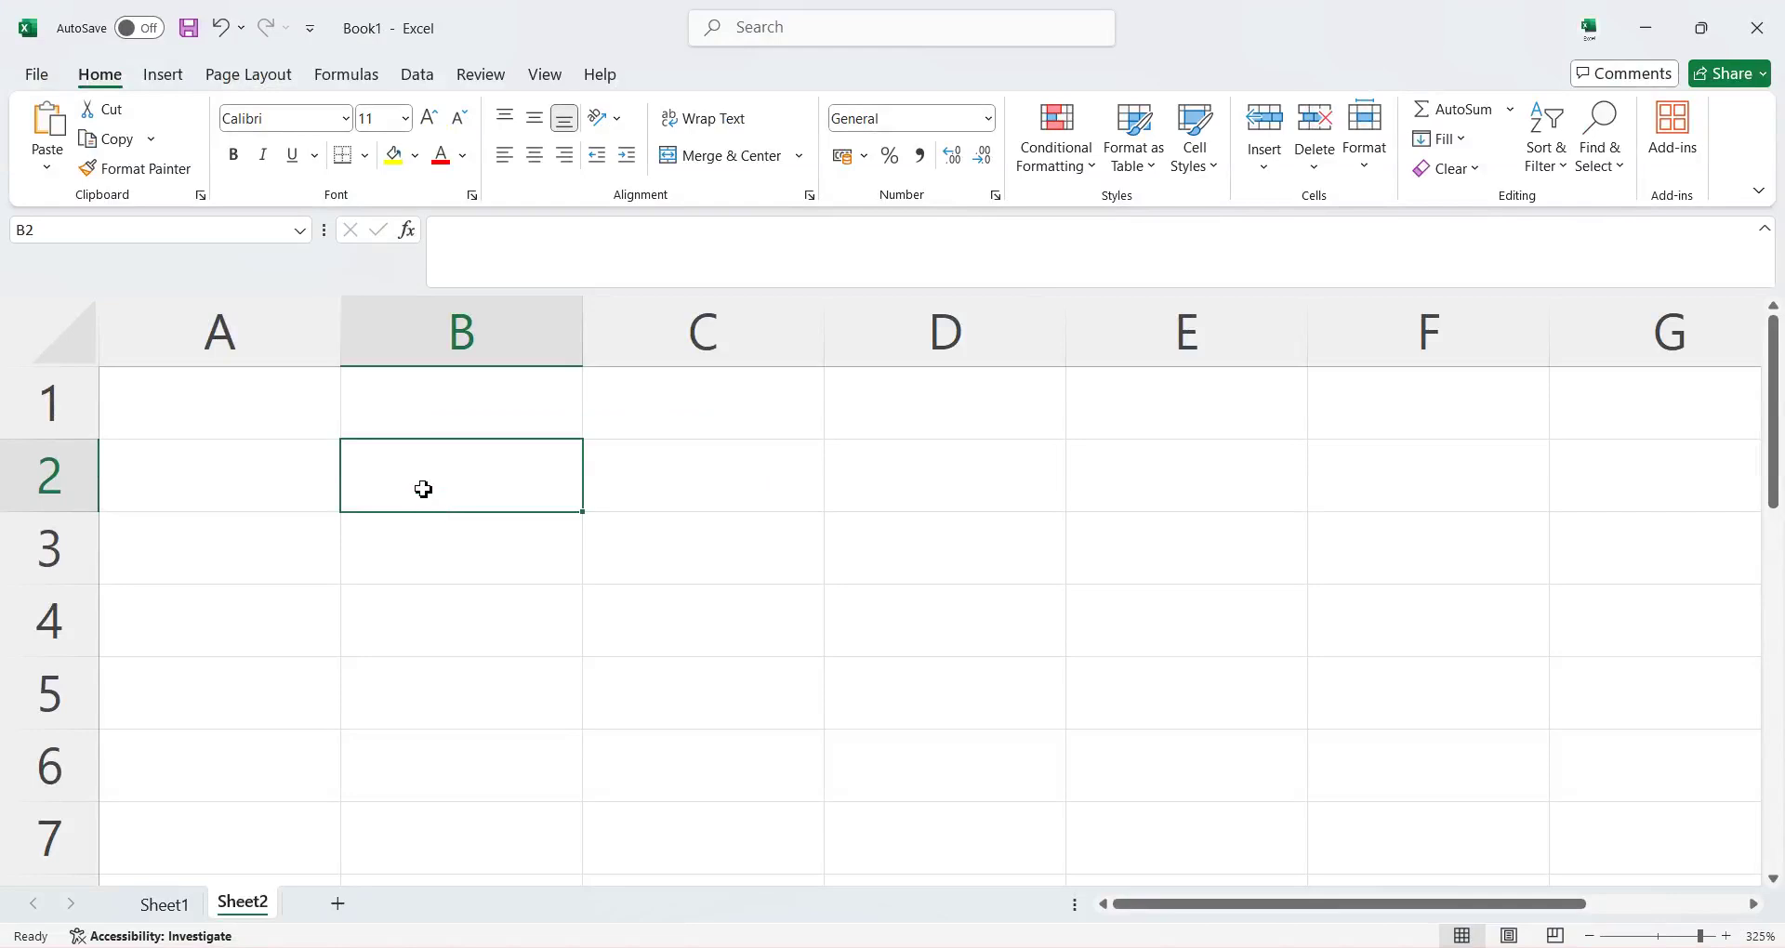
pyautogui.write('25')
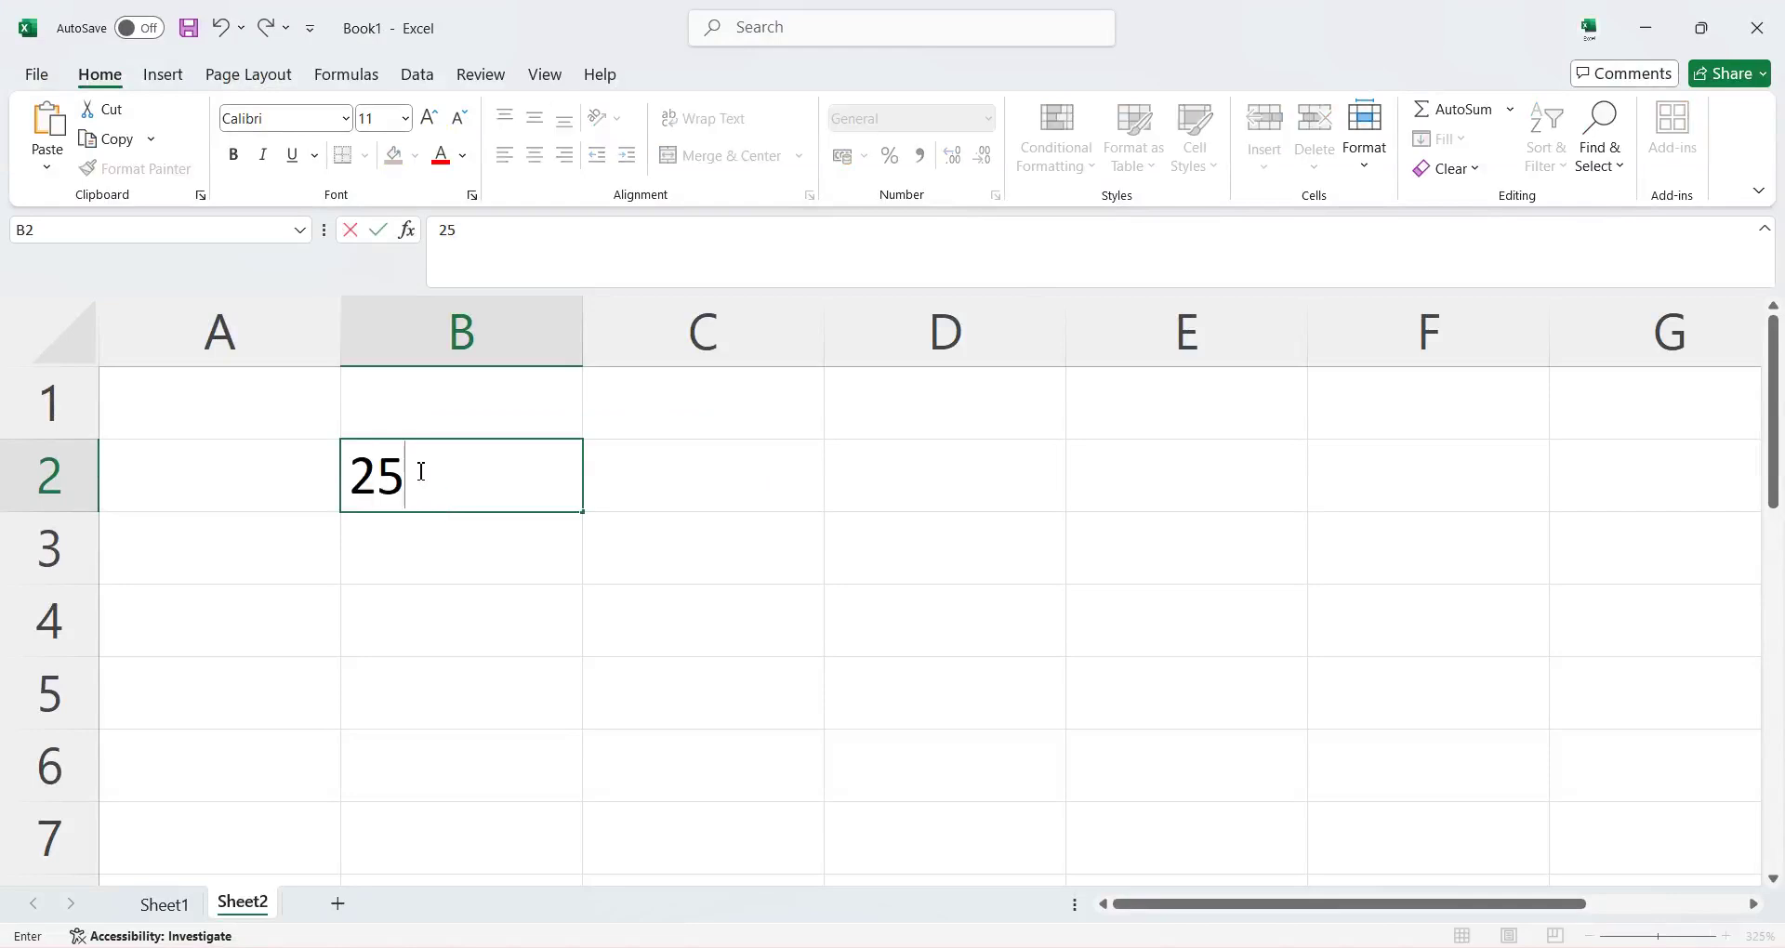
pyautogui.click(451, 575)
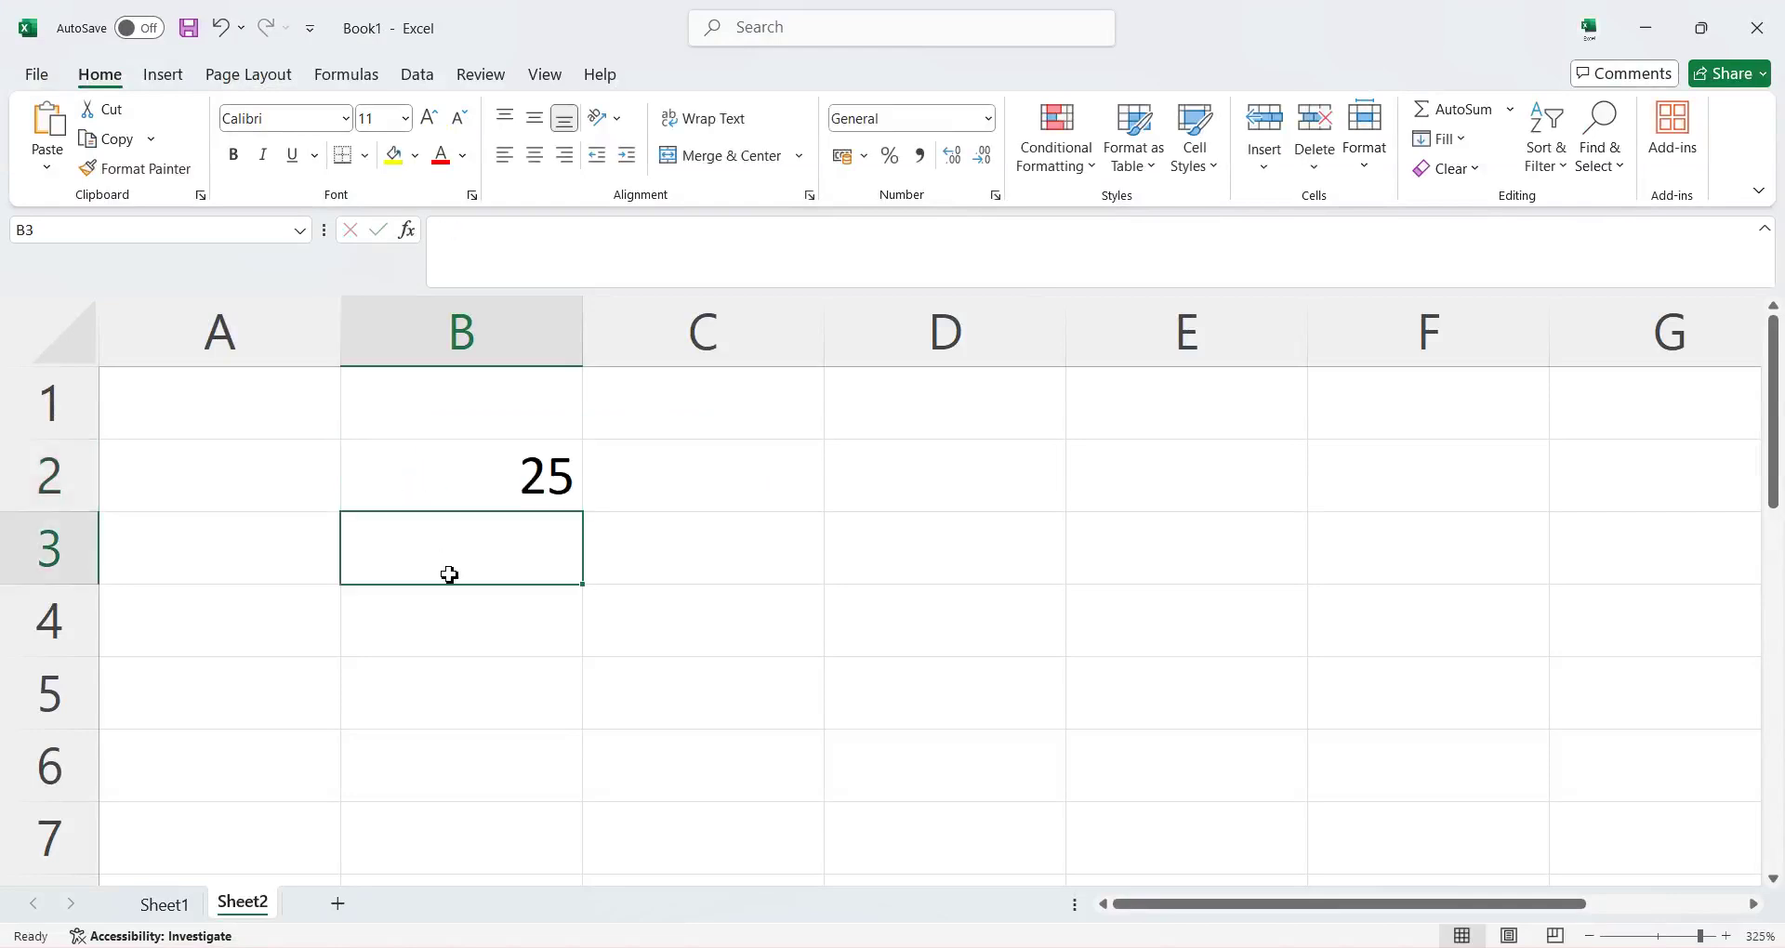
# Step: Move the 25 from cell B2 to cell E1 of Sheet2
pyautogui.click(491, 465)
pyautogui.click(1181, 413)
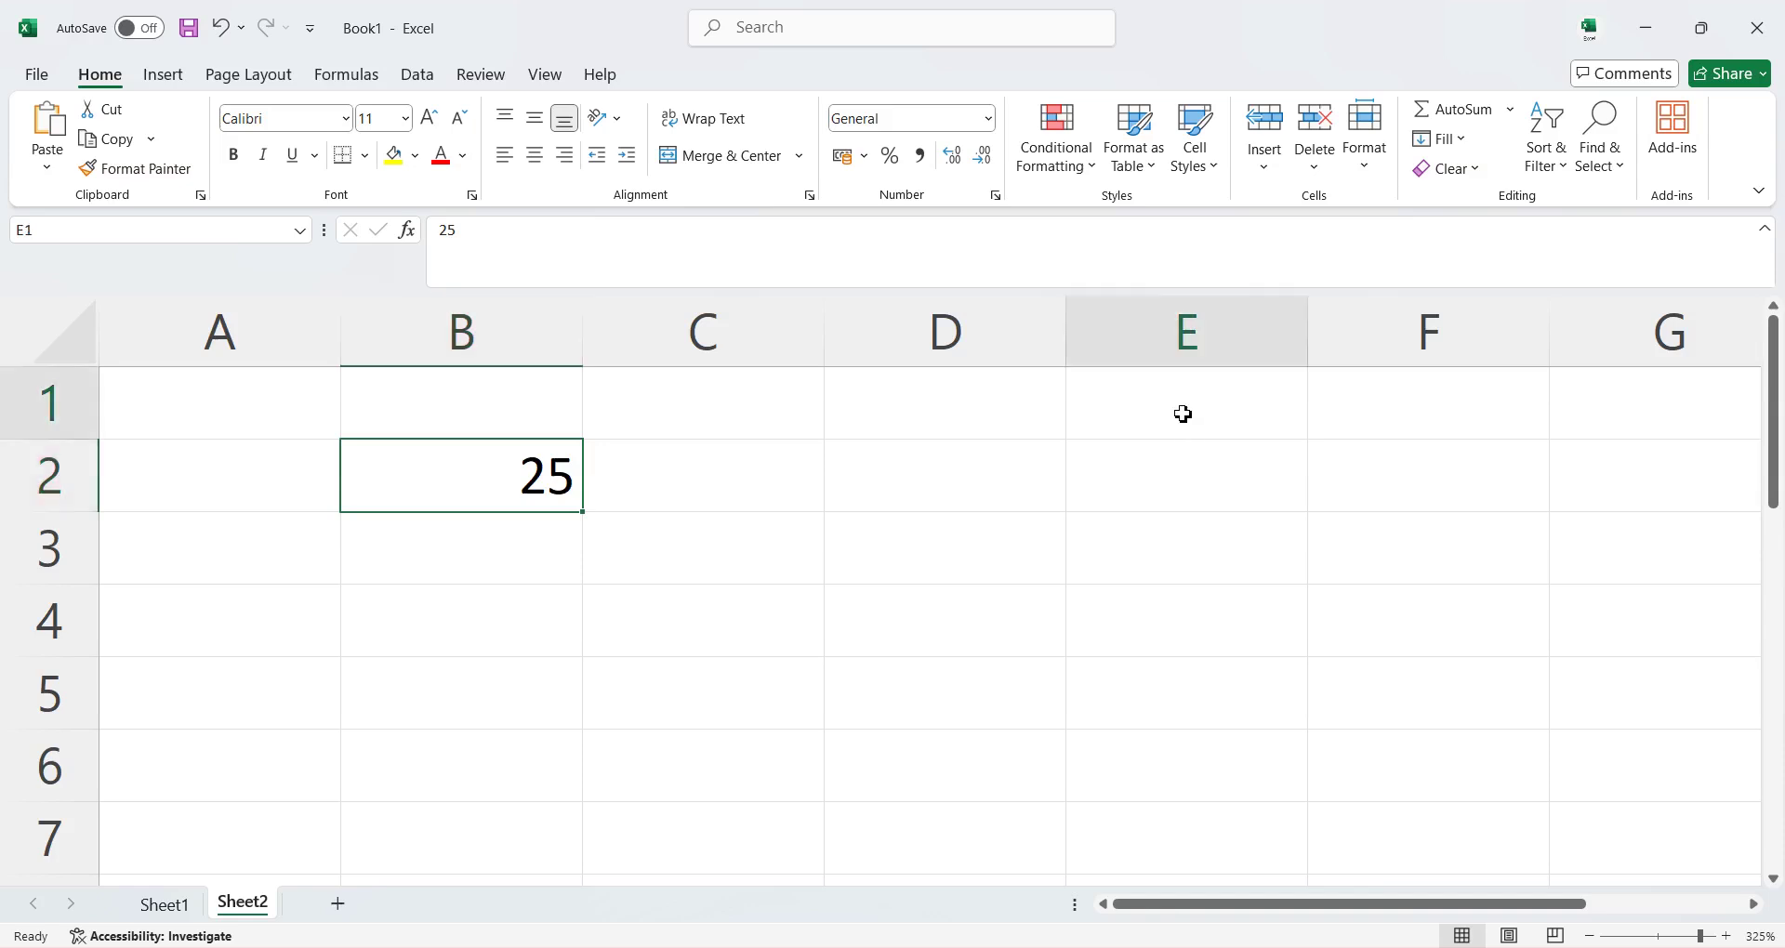
pyautogui.click(491, 484)
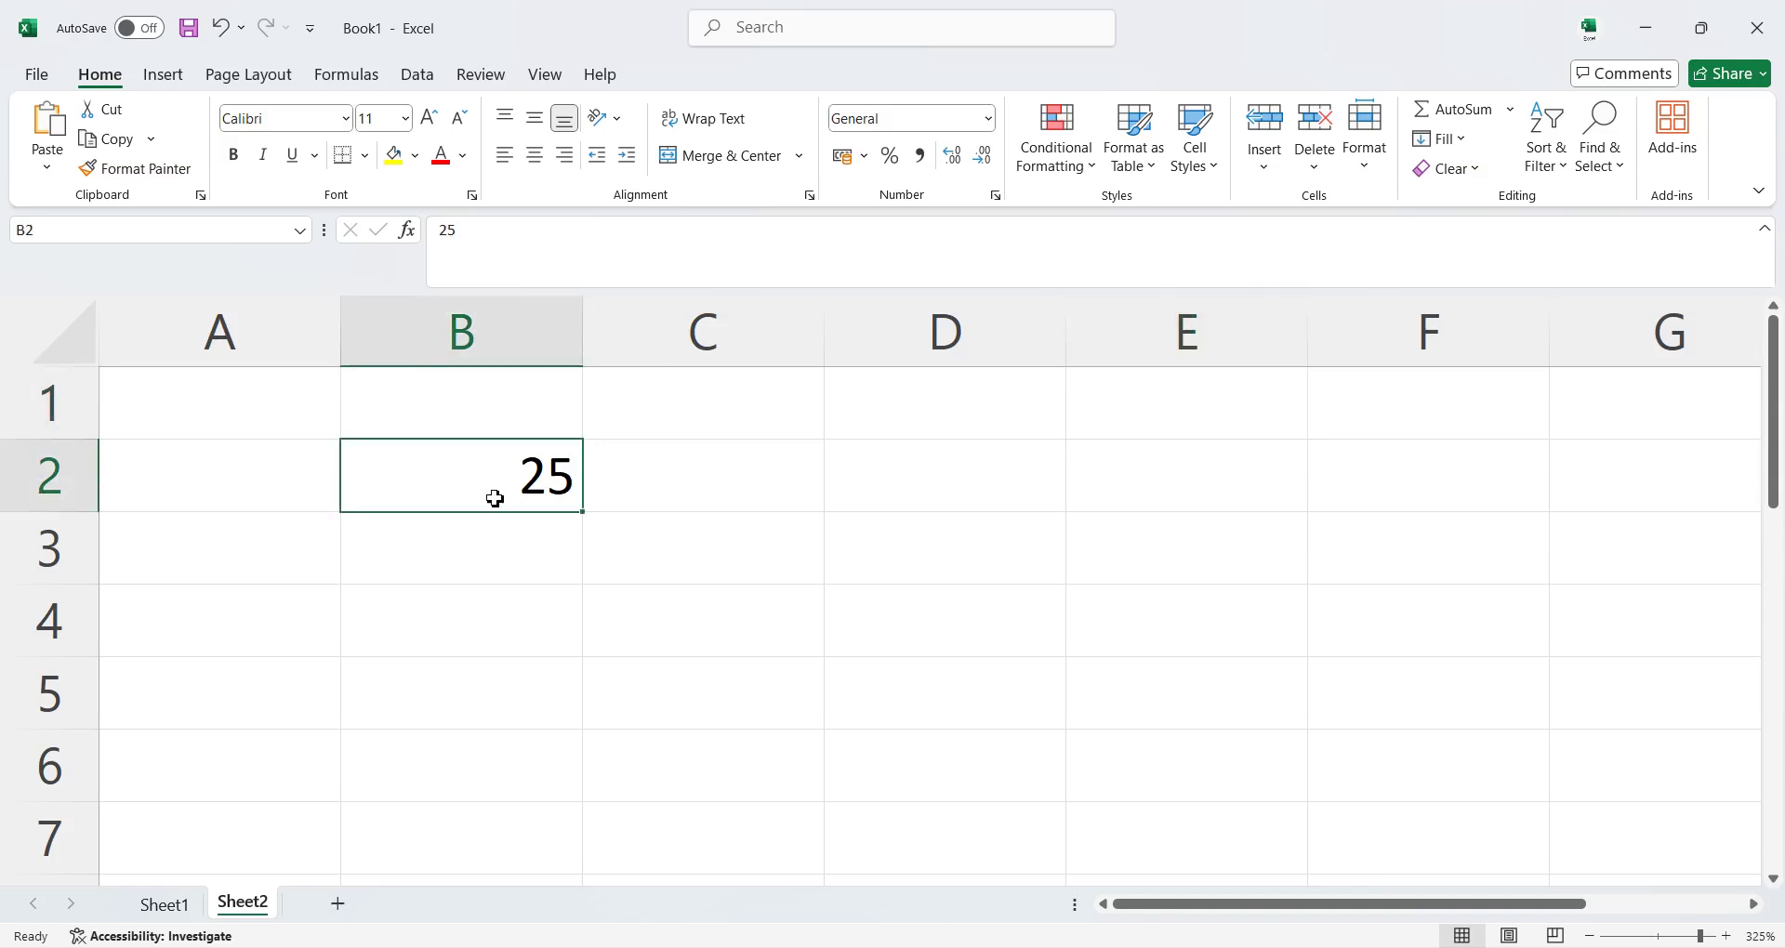
pyautogui.moveTo(501, 513); pyautogui.dragTo(1156, 398)
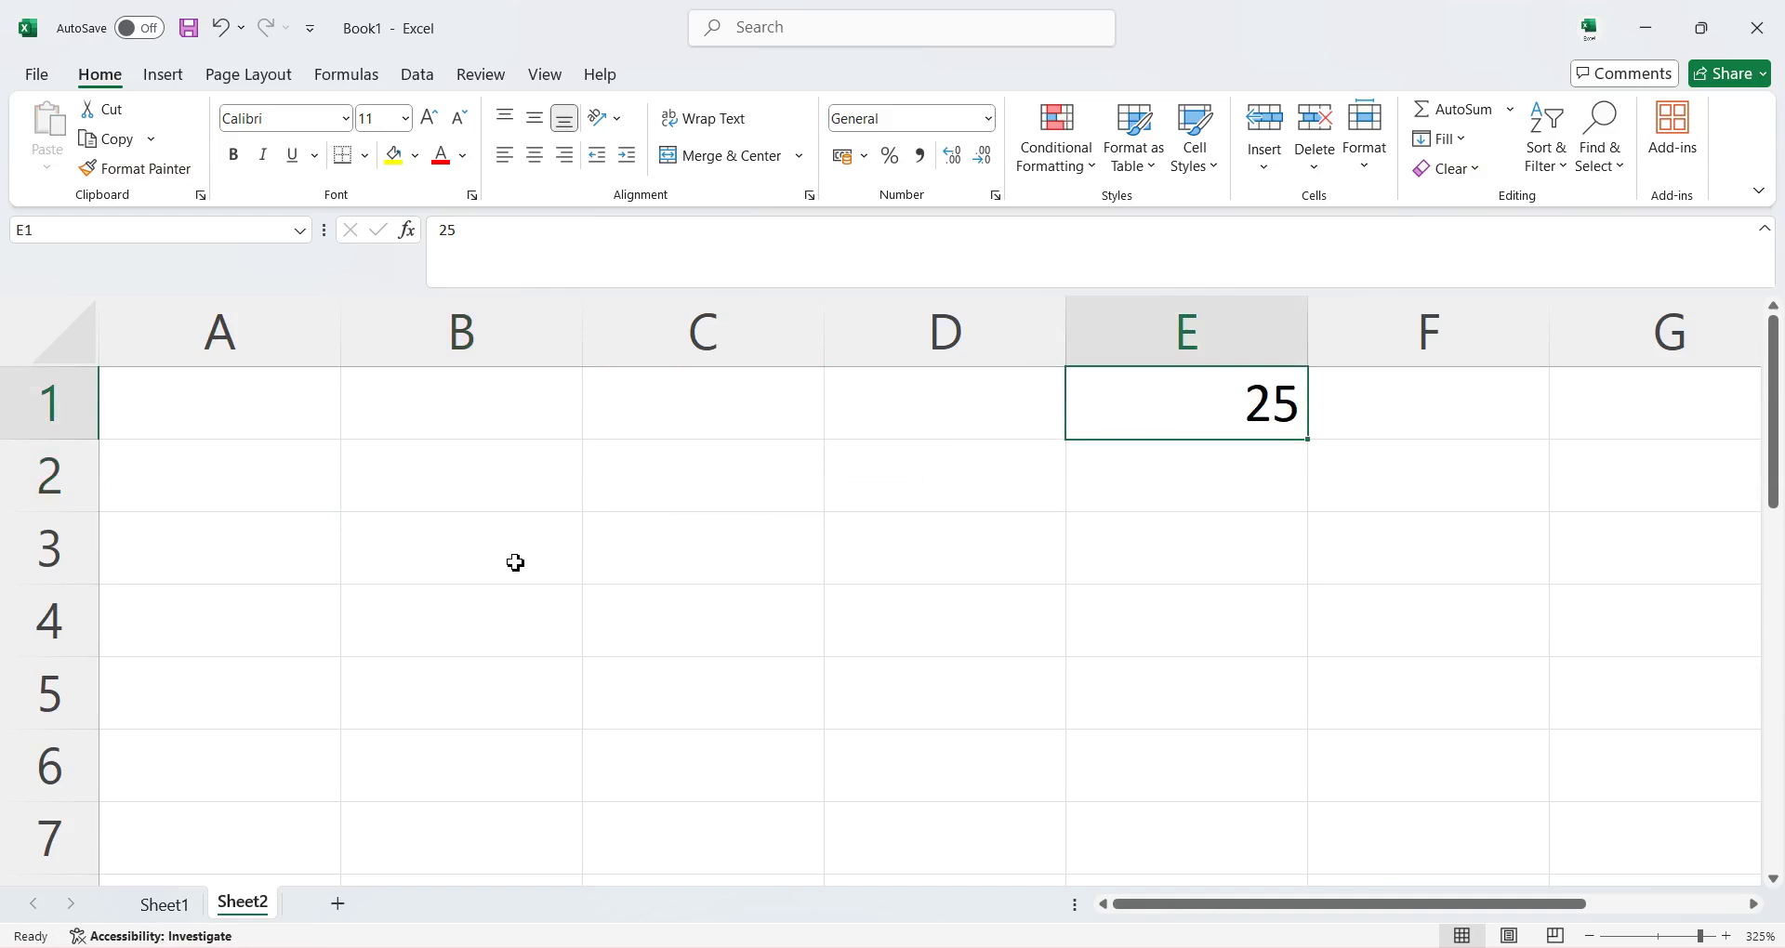
# Step: Replace the 25 in cell E1 with a person's first name in capital letters
pyautogui.moveTo(1159, 427); pyautogui.dragTo(1201, 435)
pyautogui.doubleClick(1194, 403)
pyautogui.moveTo(1195, 402); pyautogui.dragTo(1549, 355)
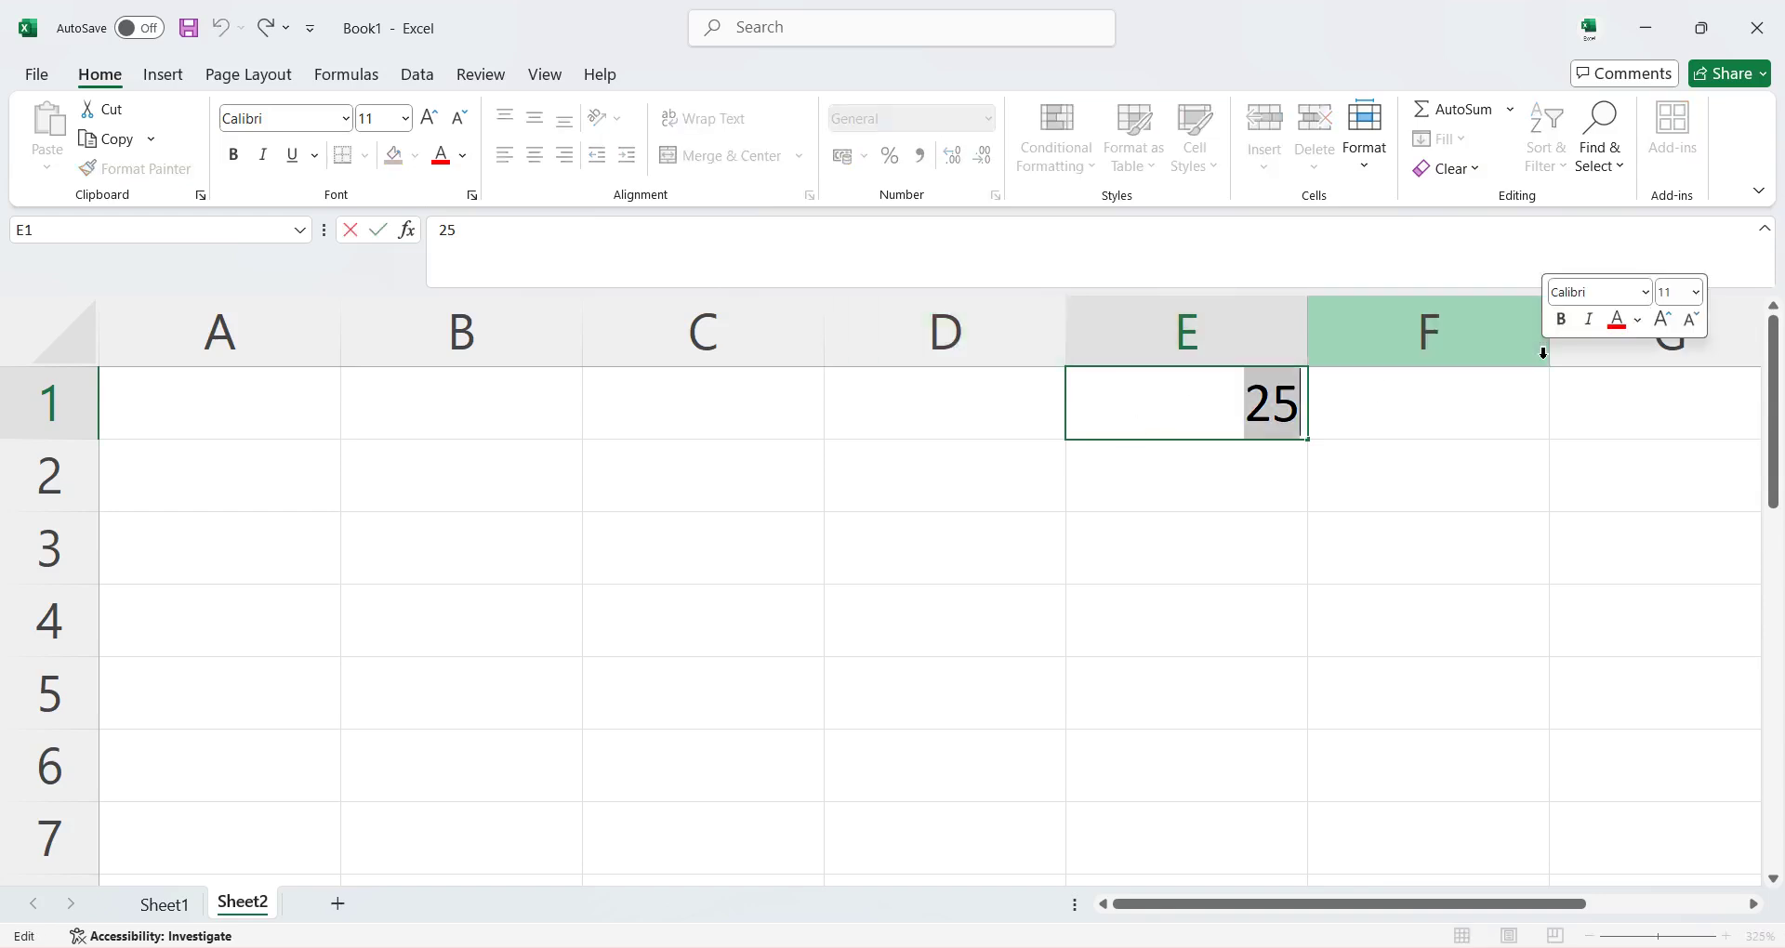
pyautogui.write('SACHIN')
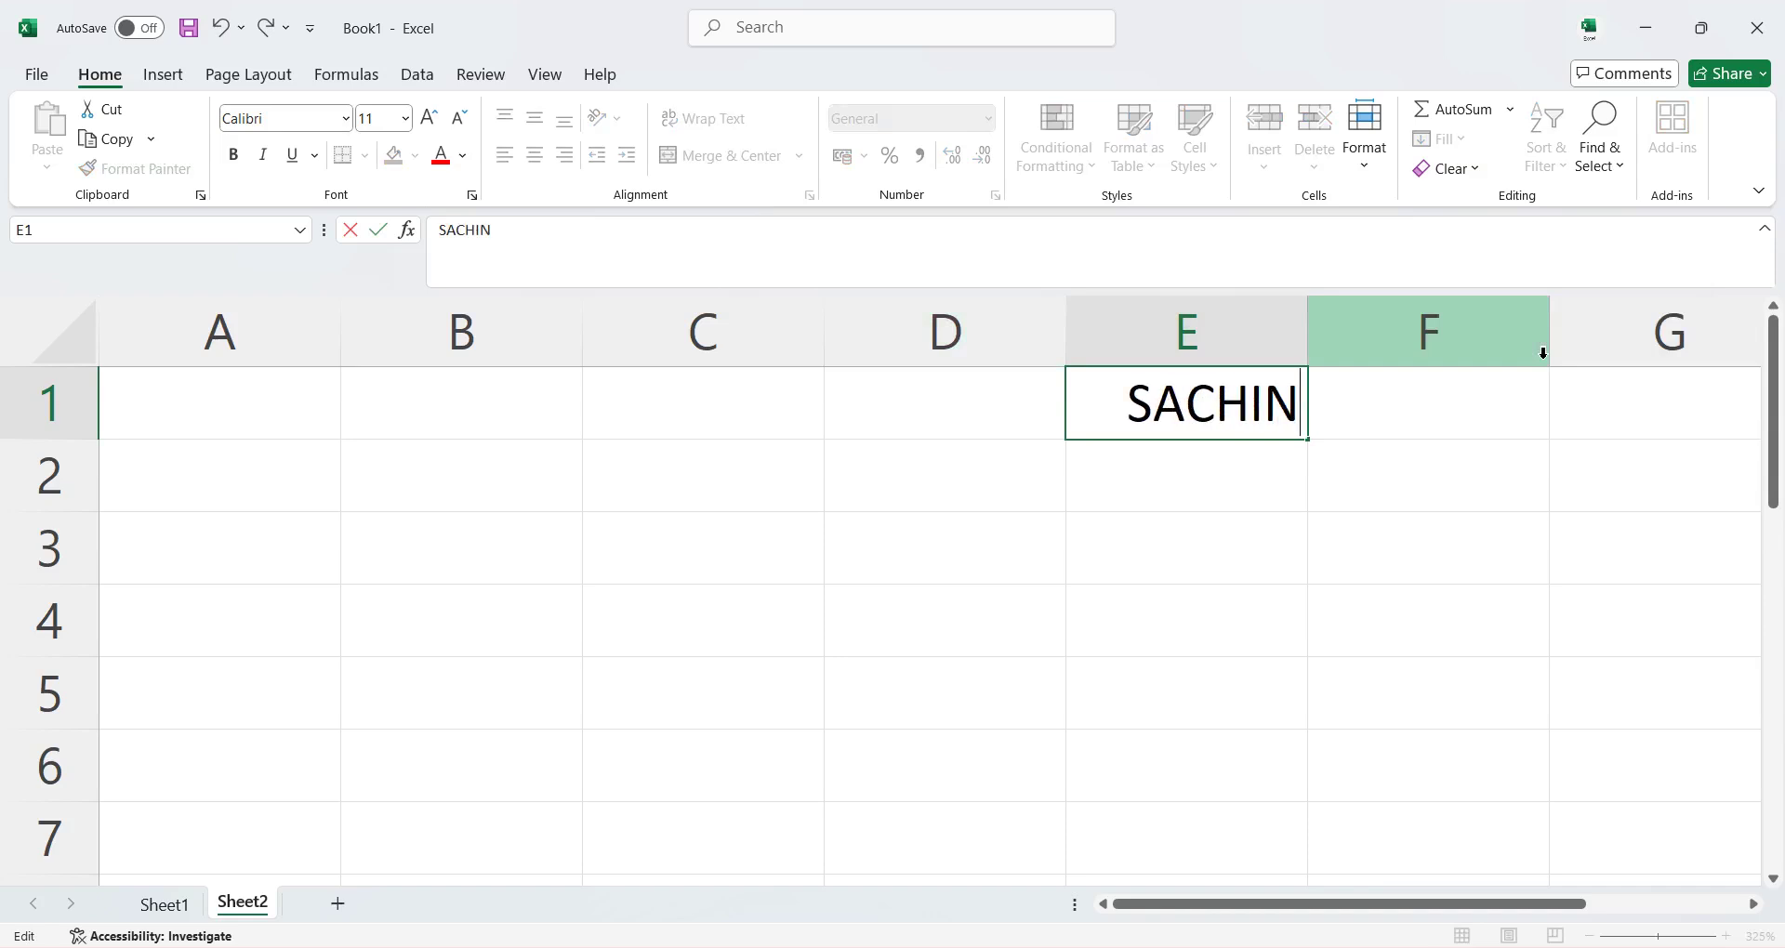
pyautogui.press('Return')
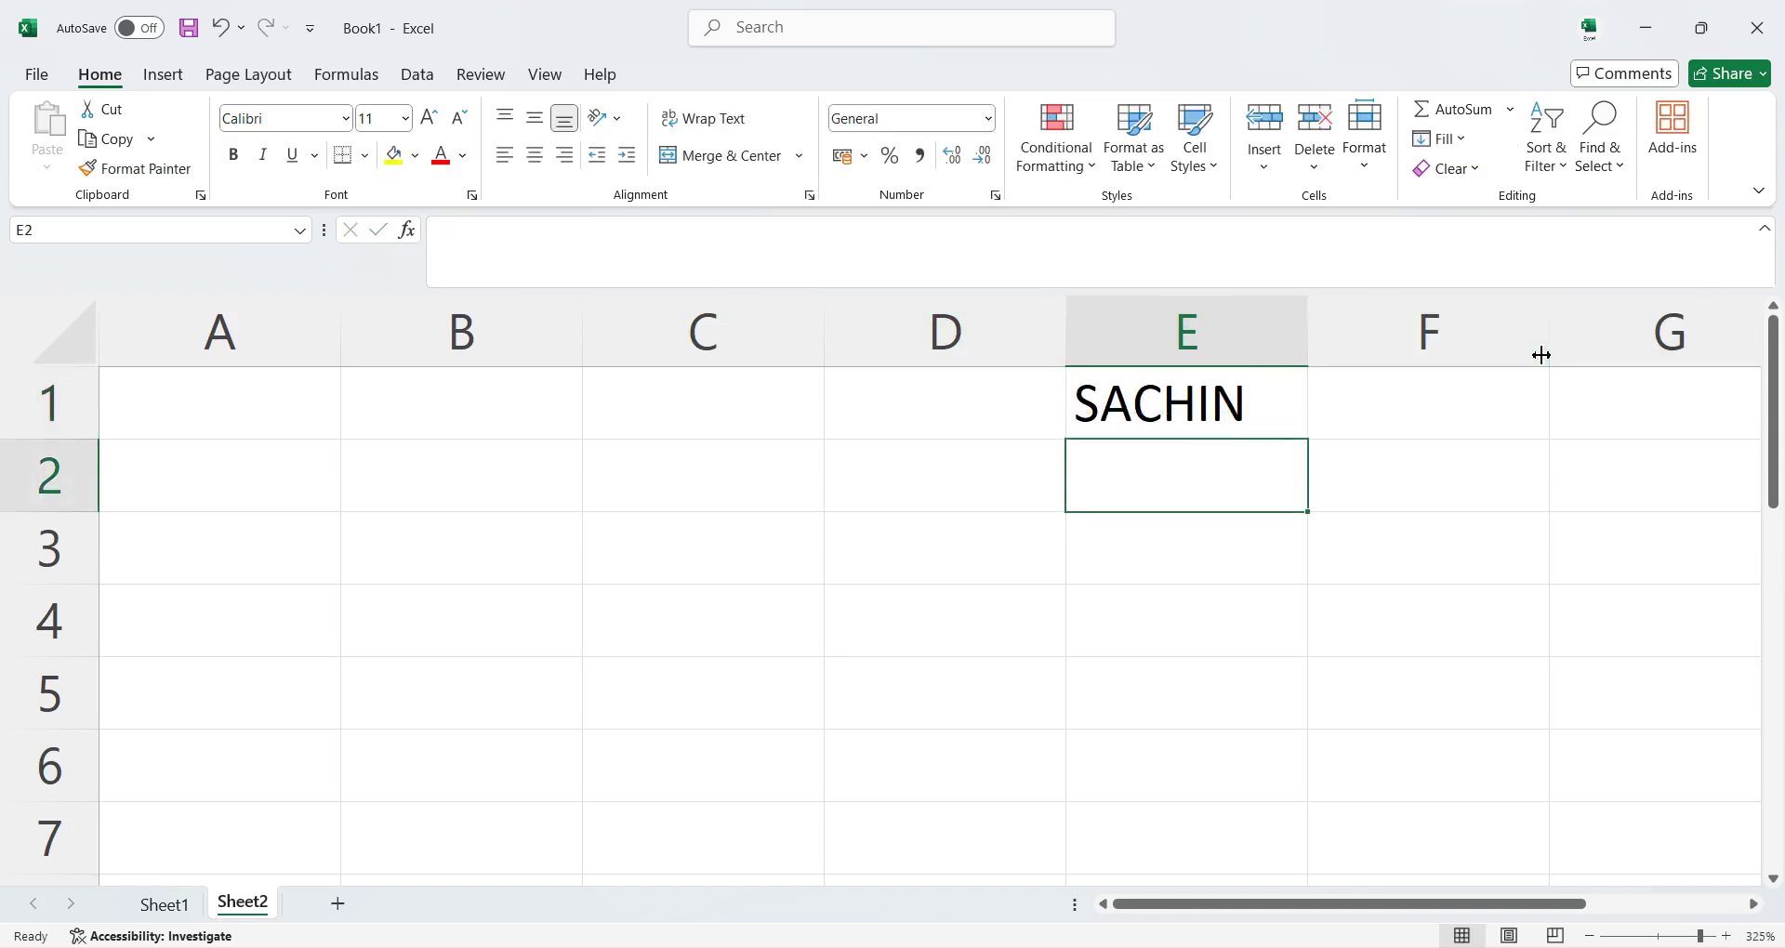
# Step: Select the range E1:E5, then copy the name in E1 down to E5 with the fill handle
pyautogui.click(1225, 409)
pyautogui.moveTo(1219, 409); pyautogui.dragTo(1259, 722)
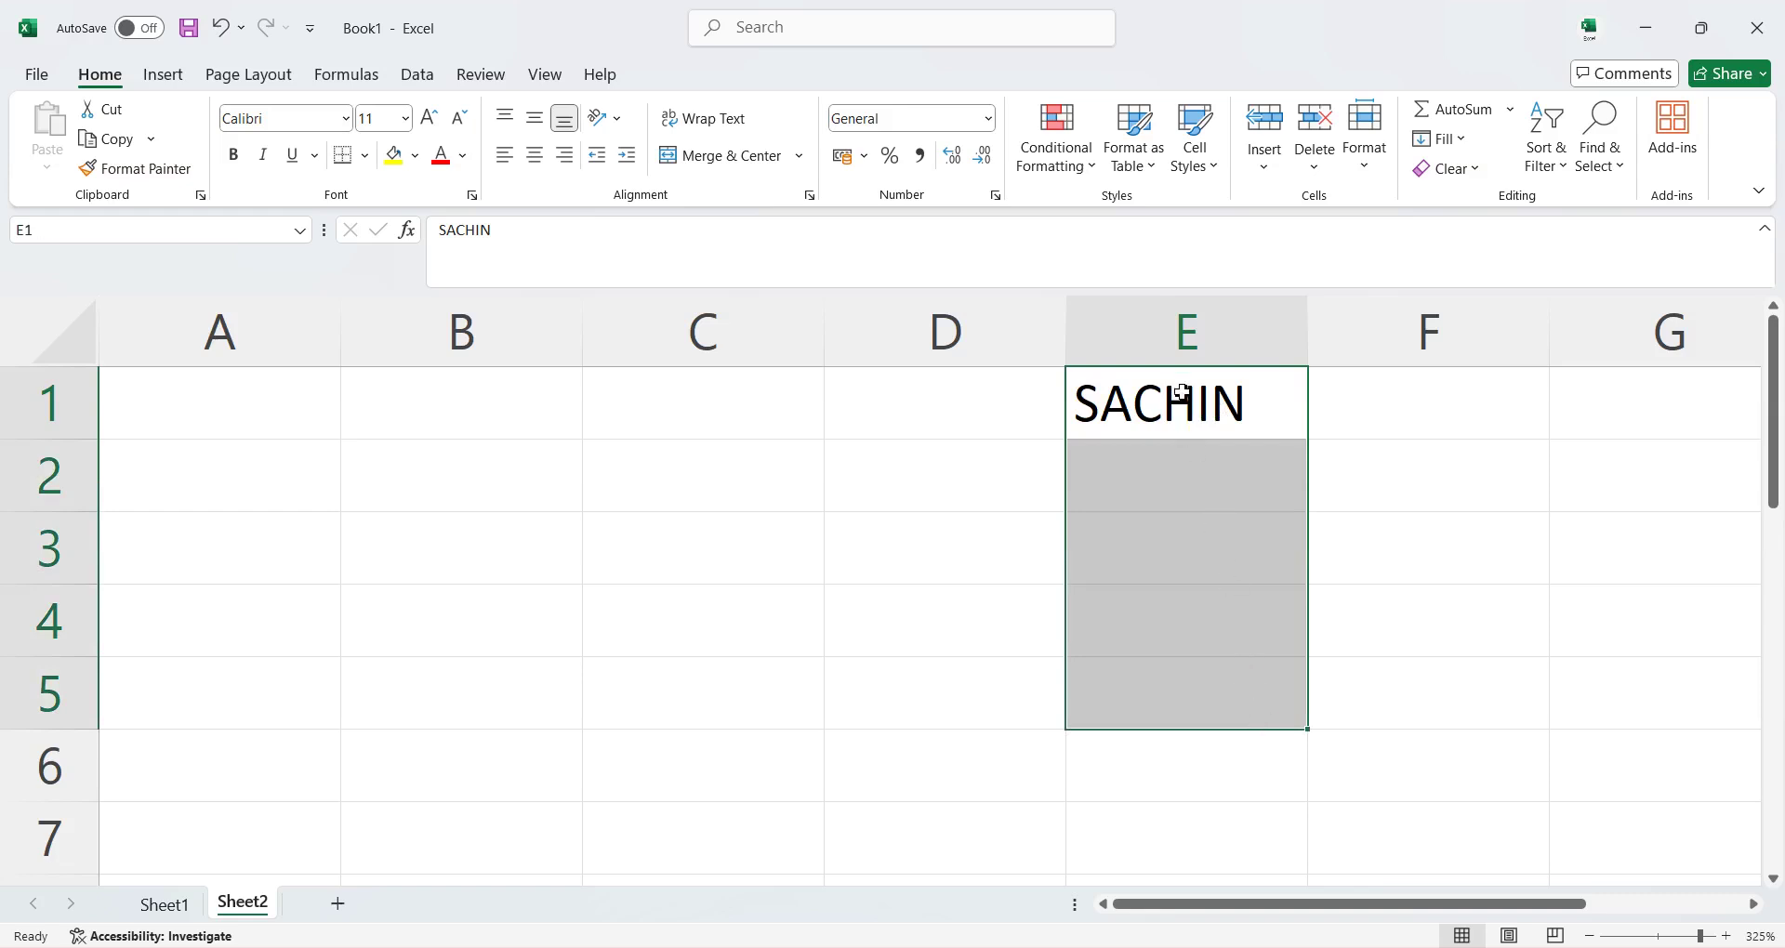
pyautogui.click(1470, 625)
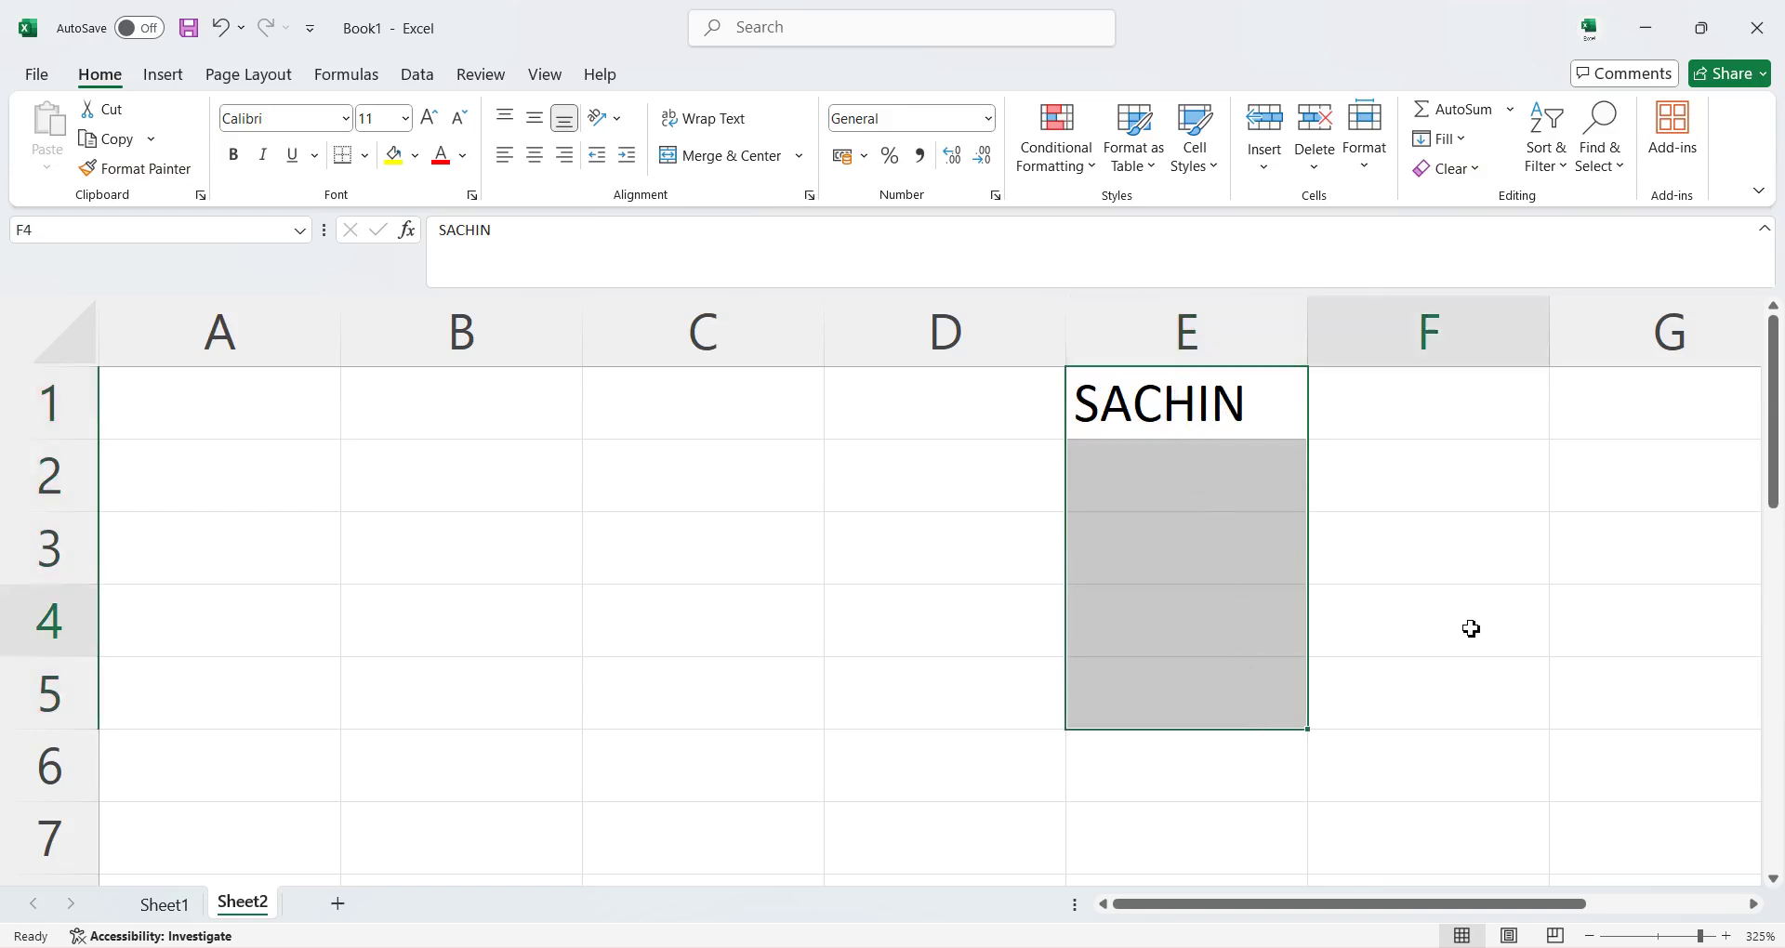
pyautogui.click(1205, 405)
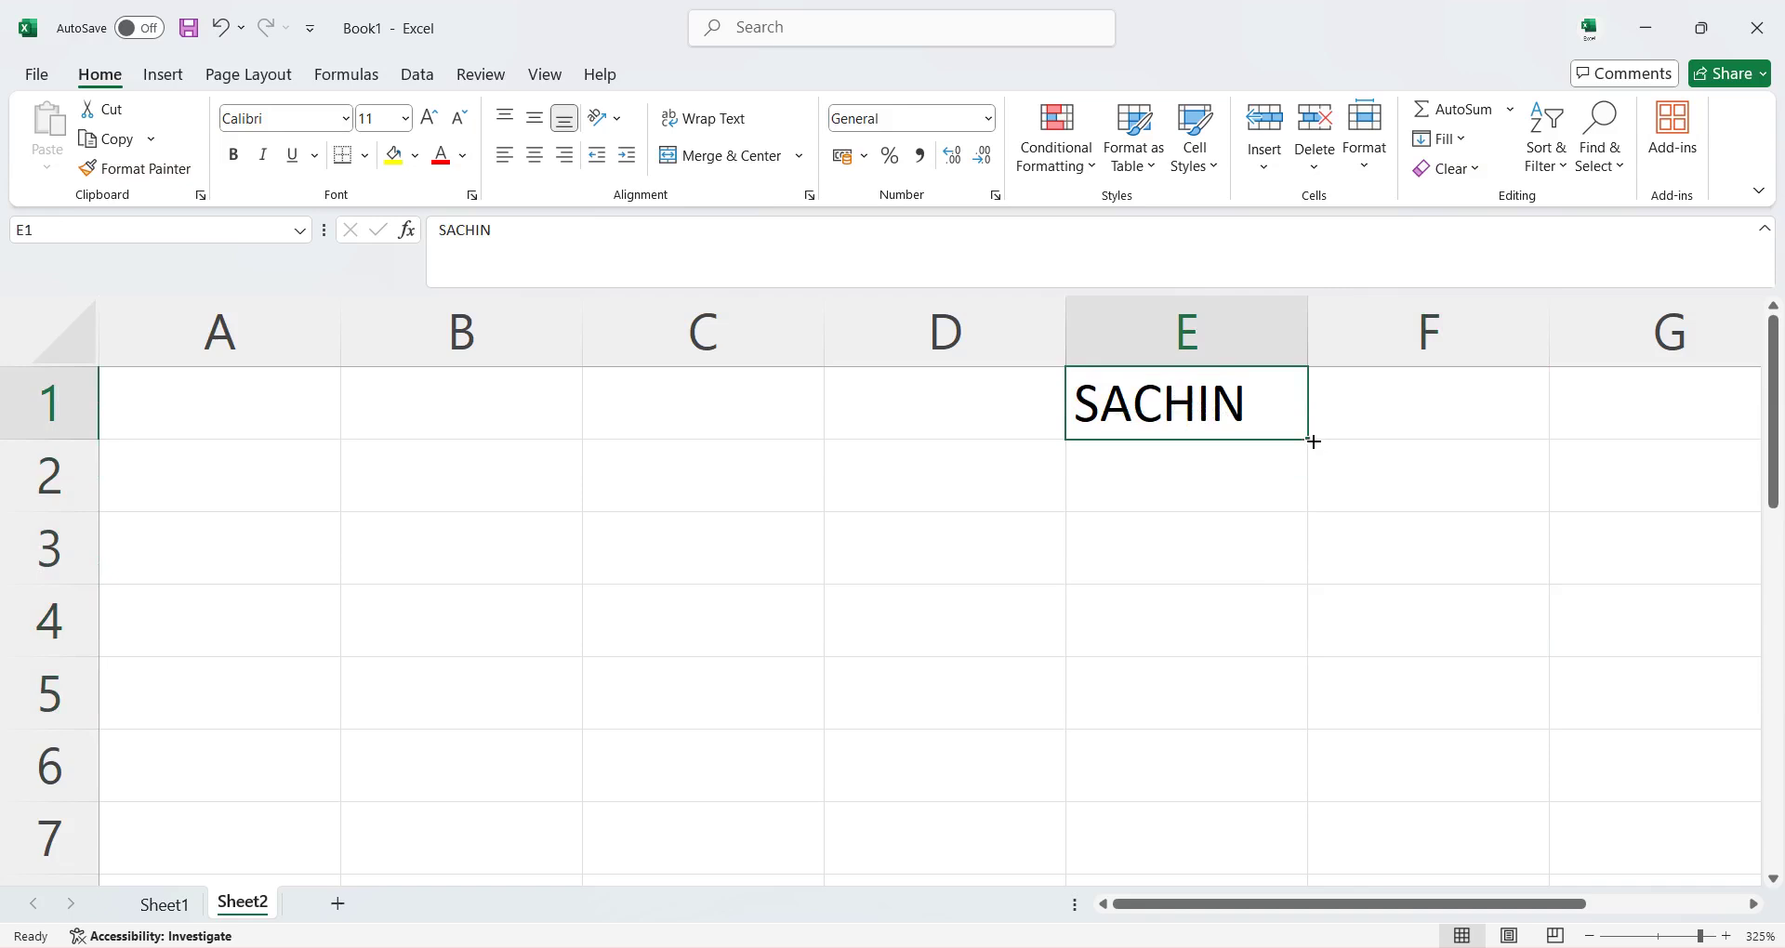
pyautogui.moveTo(1313, 442); pyautogui.dragTo(1350, 740)
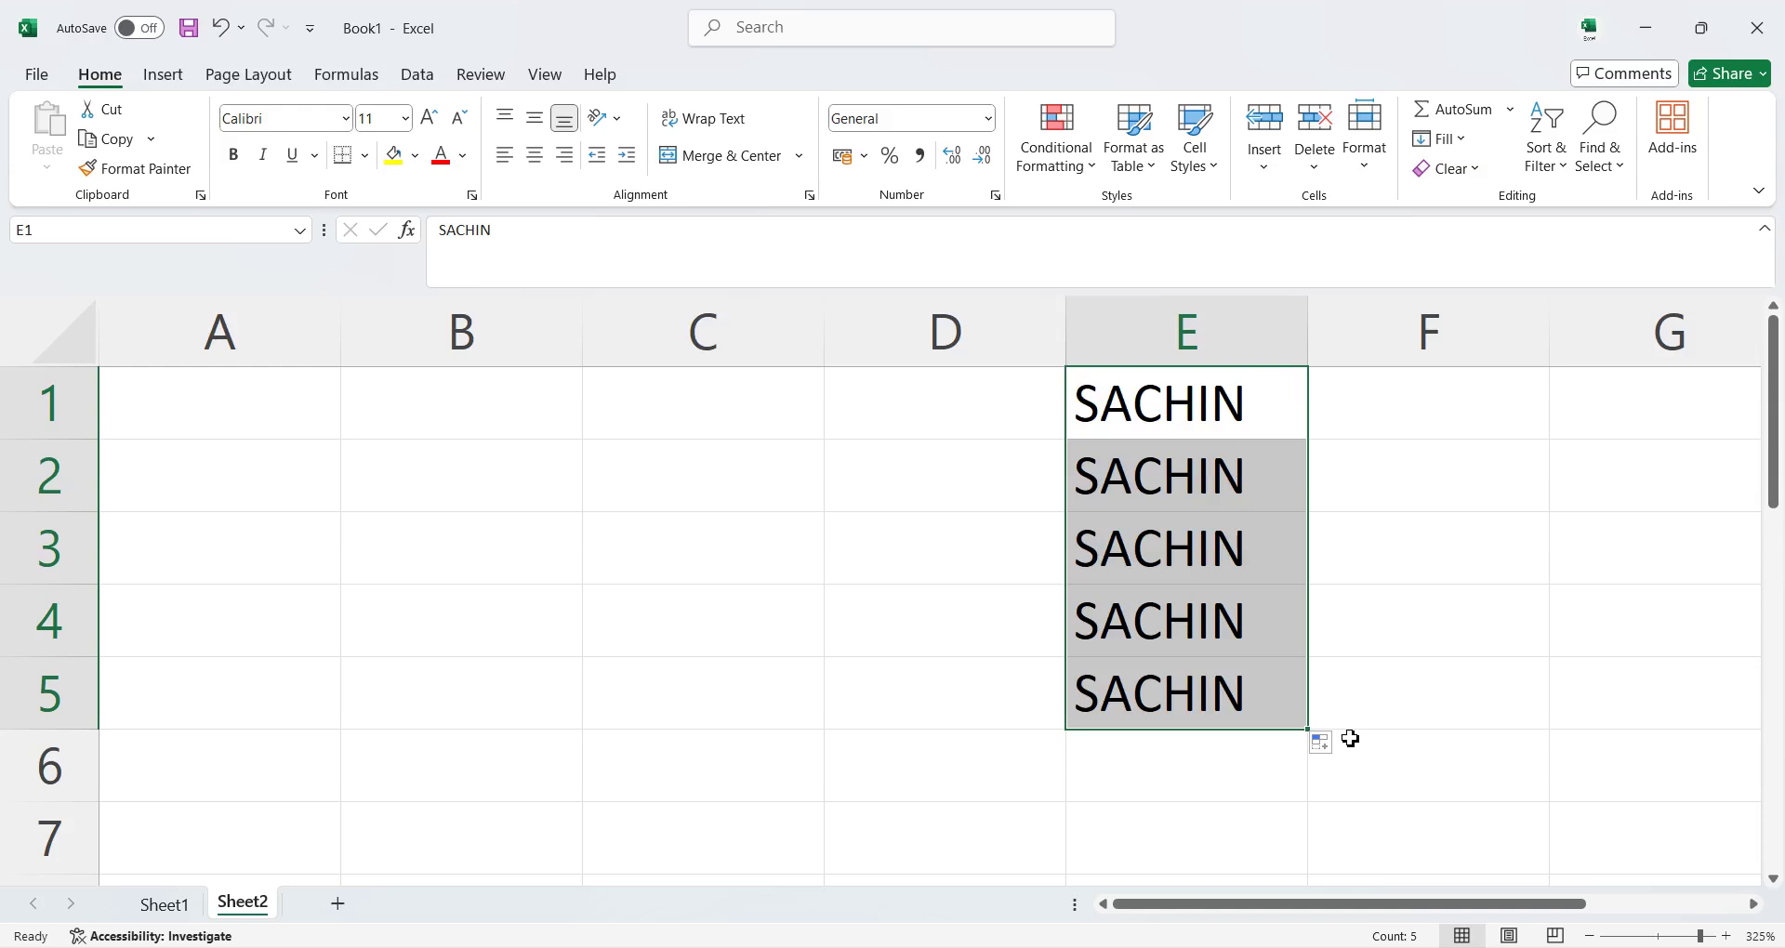
# Step: Undo the fill down column E and move the name from cell E1 to cell A1
pyautogui.hotkey('ctrl', 'z')
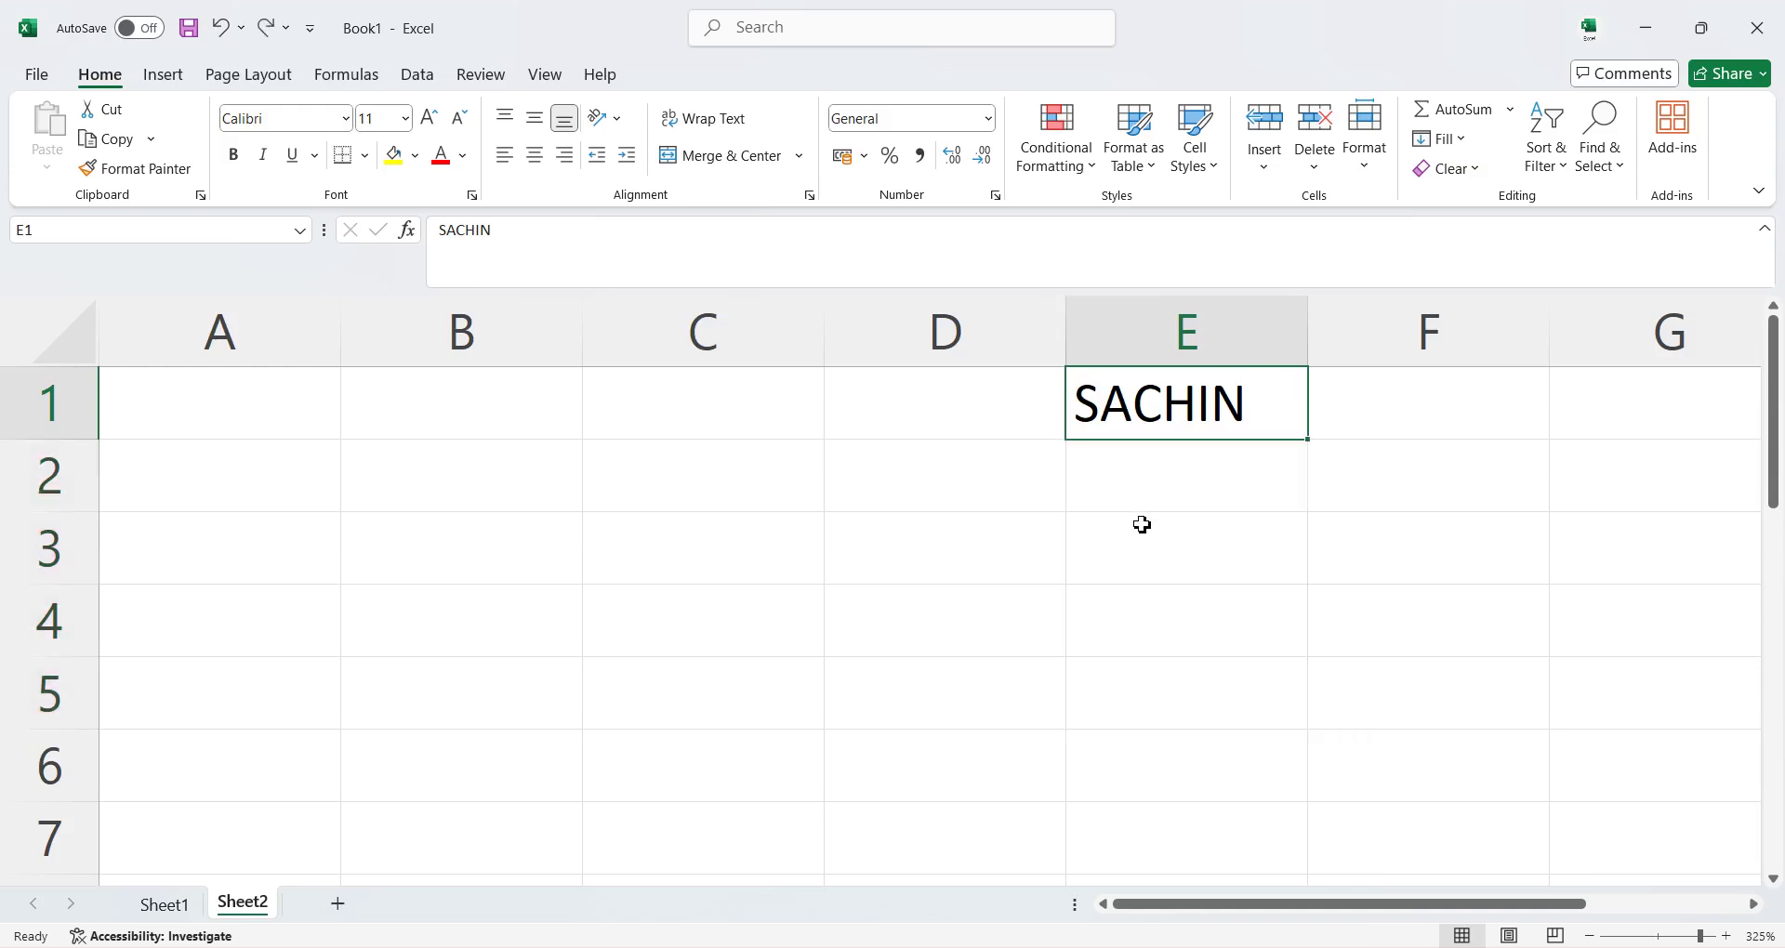
pyautogui.moveTo(1172, 446); pyautogui.dragTo(321, 425)
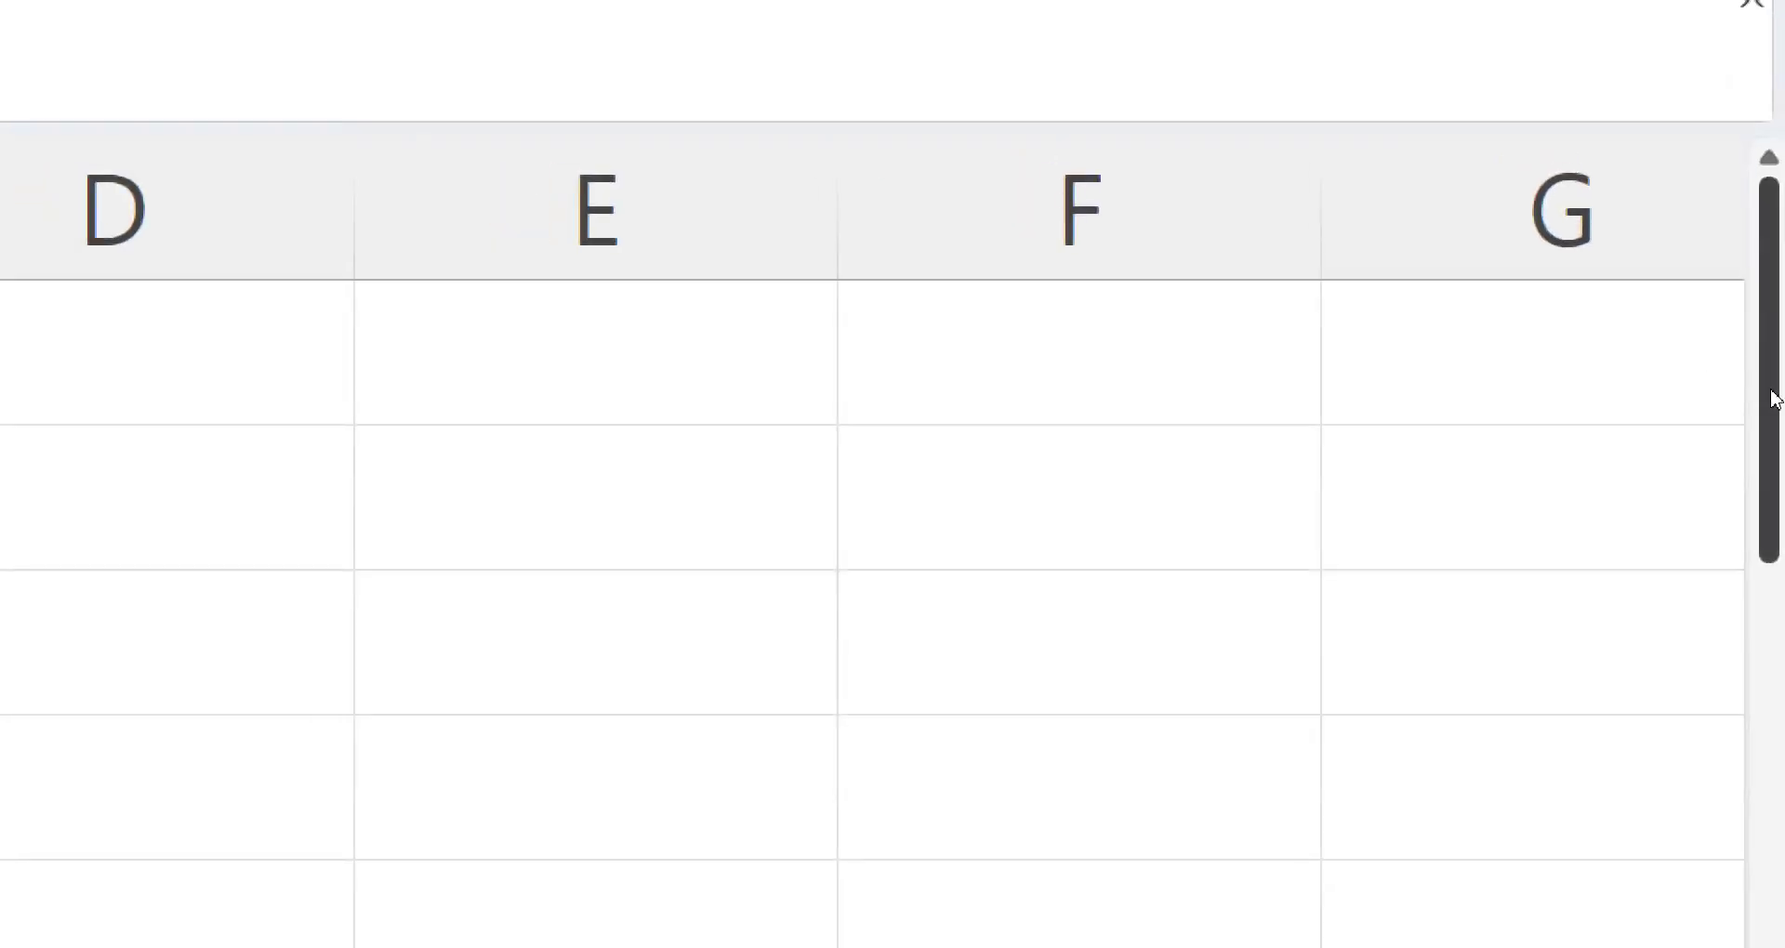
# Step: Scroll Sheet2 vertically through its rows and horizontally across its columns to show what each scroll bar does
pyautogui.moveTo(1776, 400); pyautogui.dragTo(1780, 491)
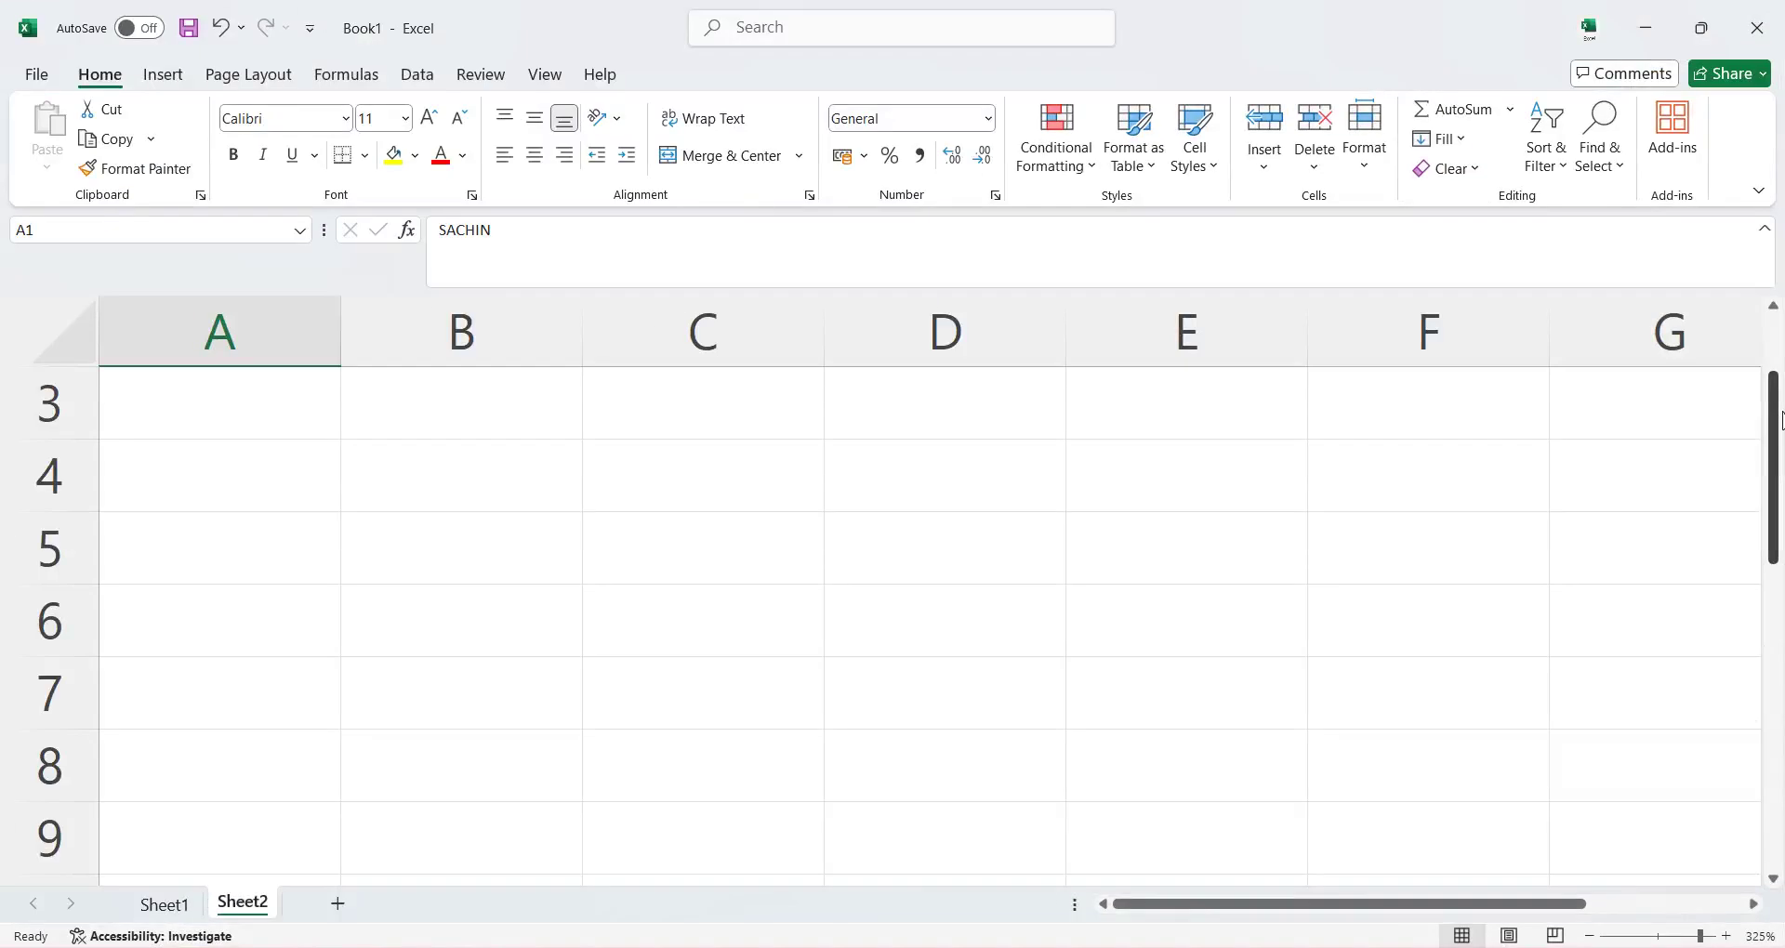
pyautogui.moveTo(1774, 473); pyautogui.dragTo(1742, 442)
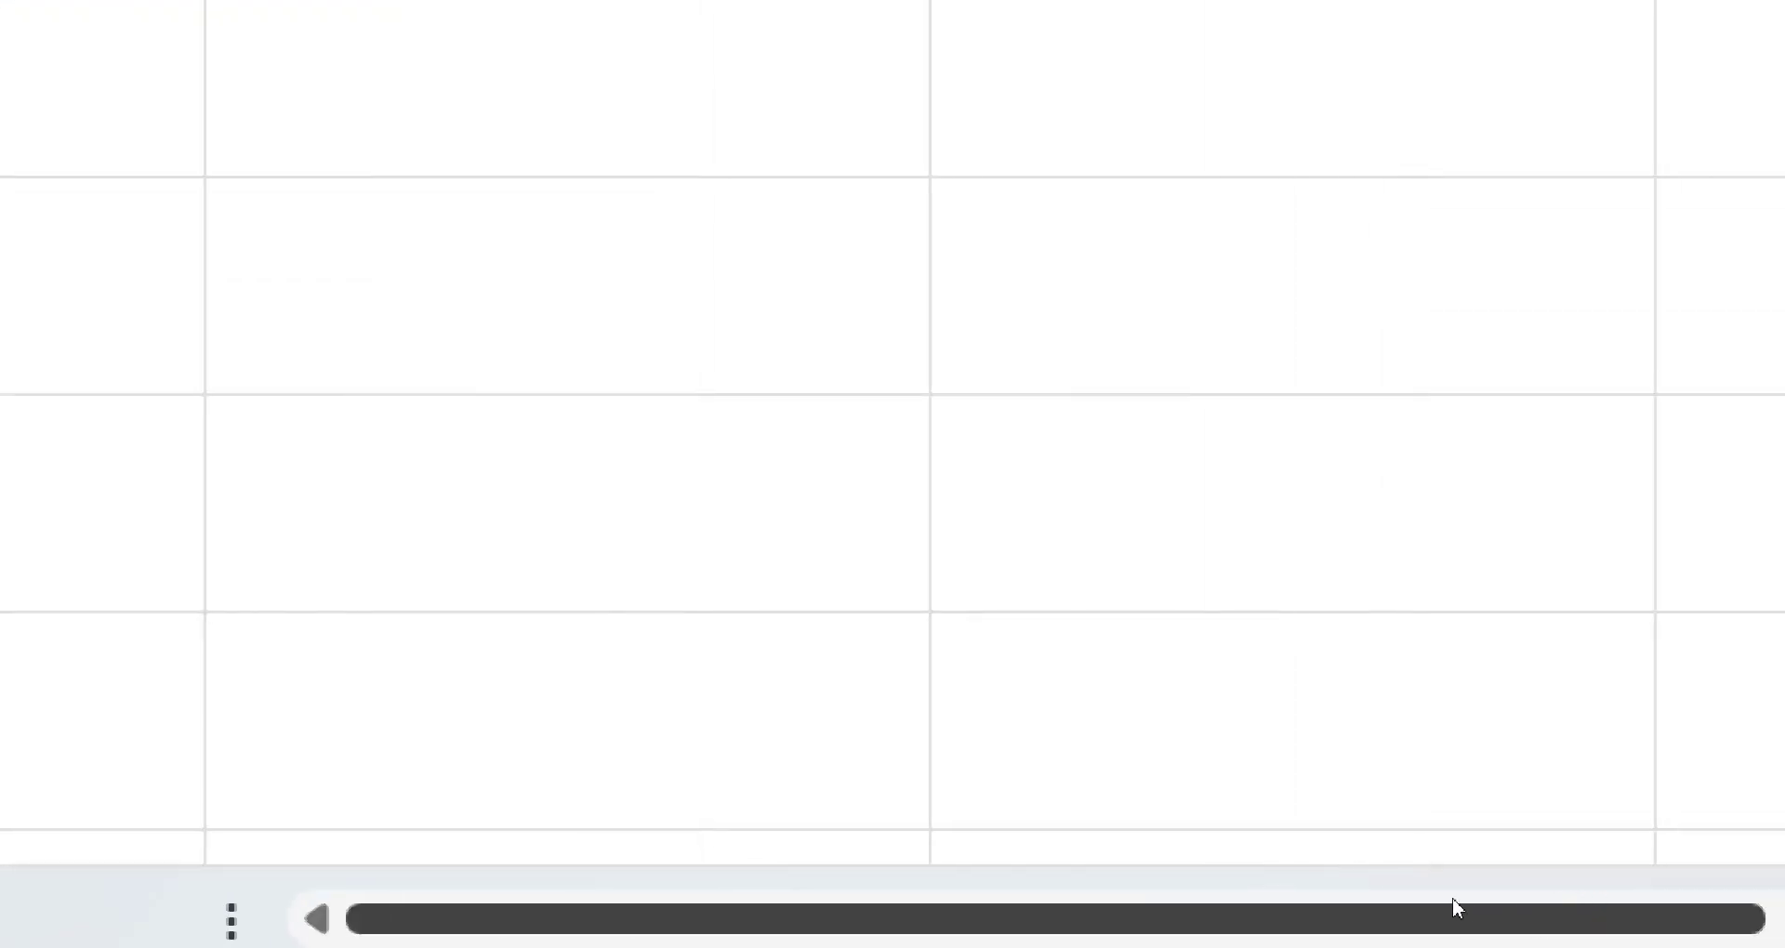
pyautogui.moveTo(1422, 908); pyautogui.dragTo(1784, 919)
pyautogui.moveTo(1638, 918); pyautogui.dragTo(1744, 841)
pyautogui.moveTo(1614, 842); pyautogui.dragTo(1599, 830)
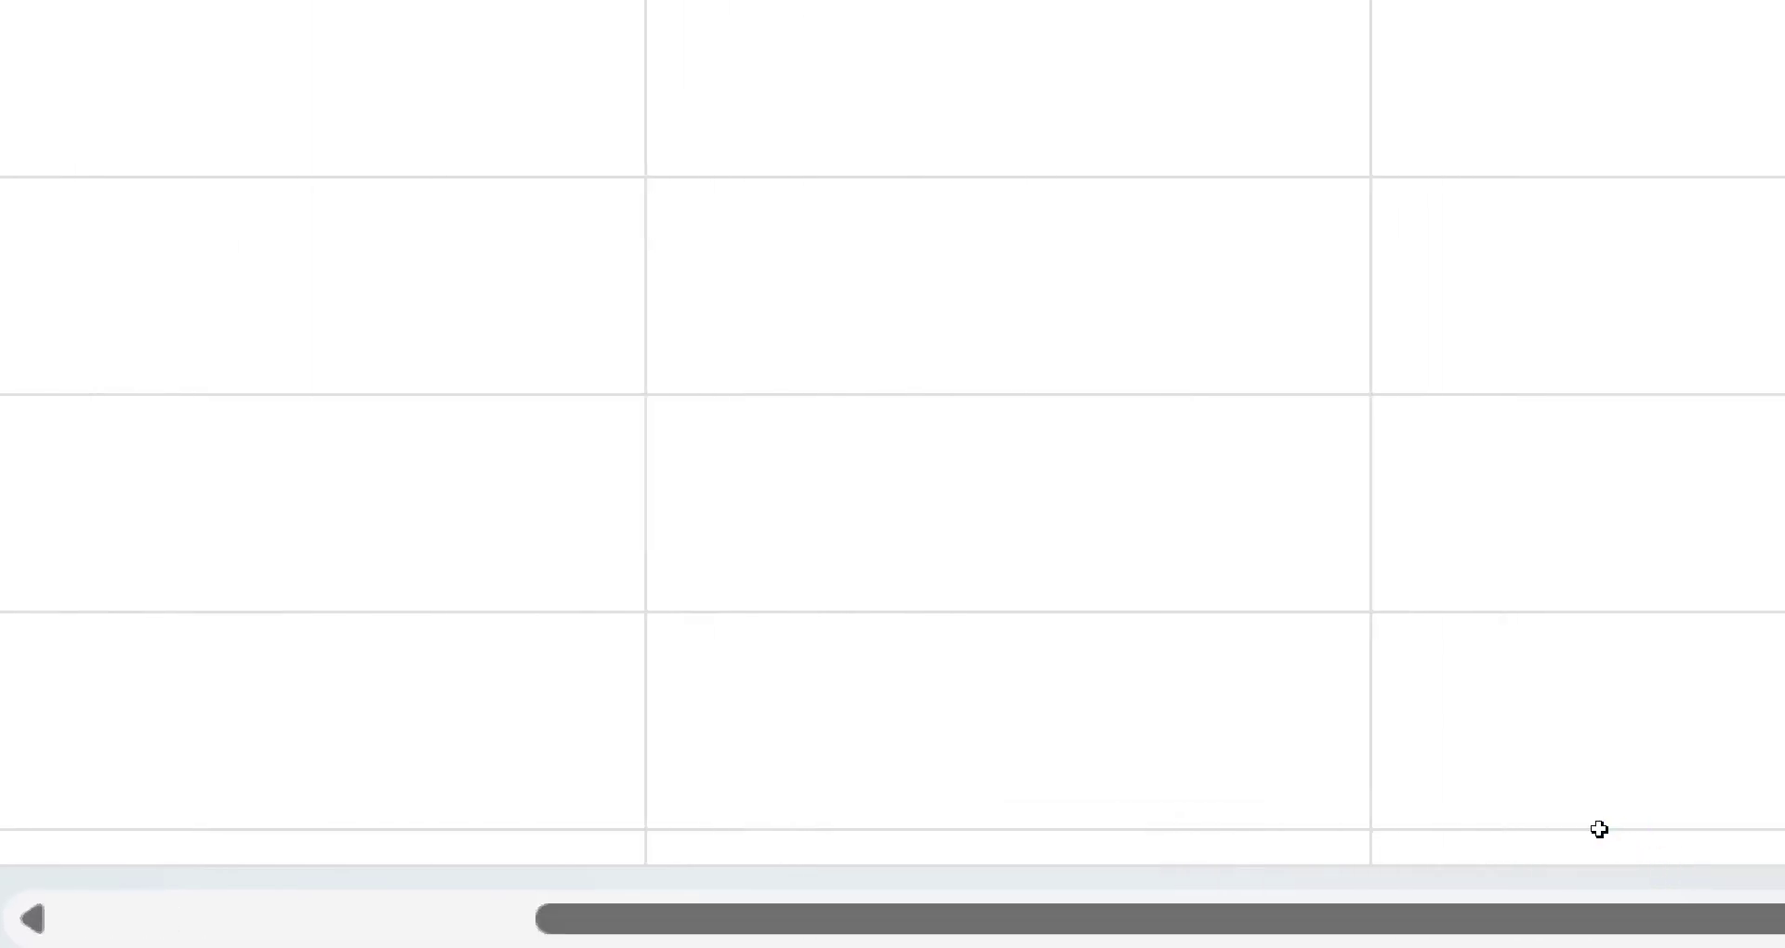